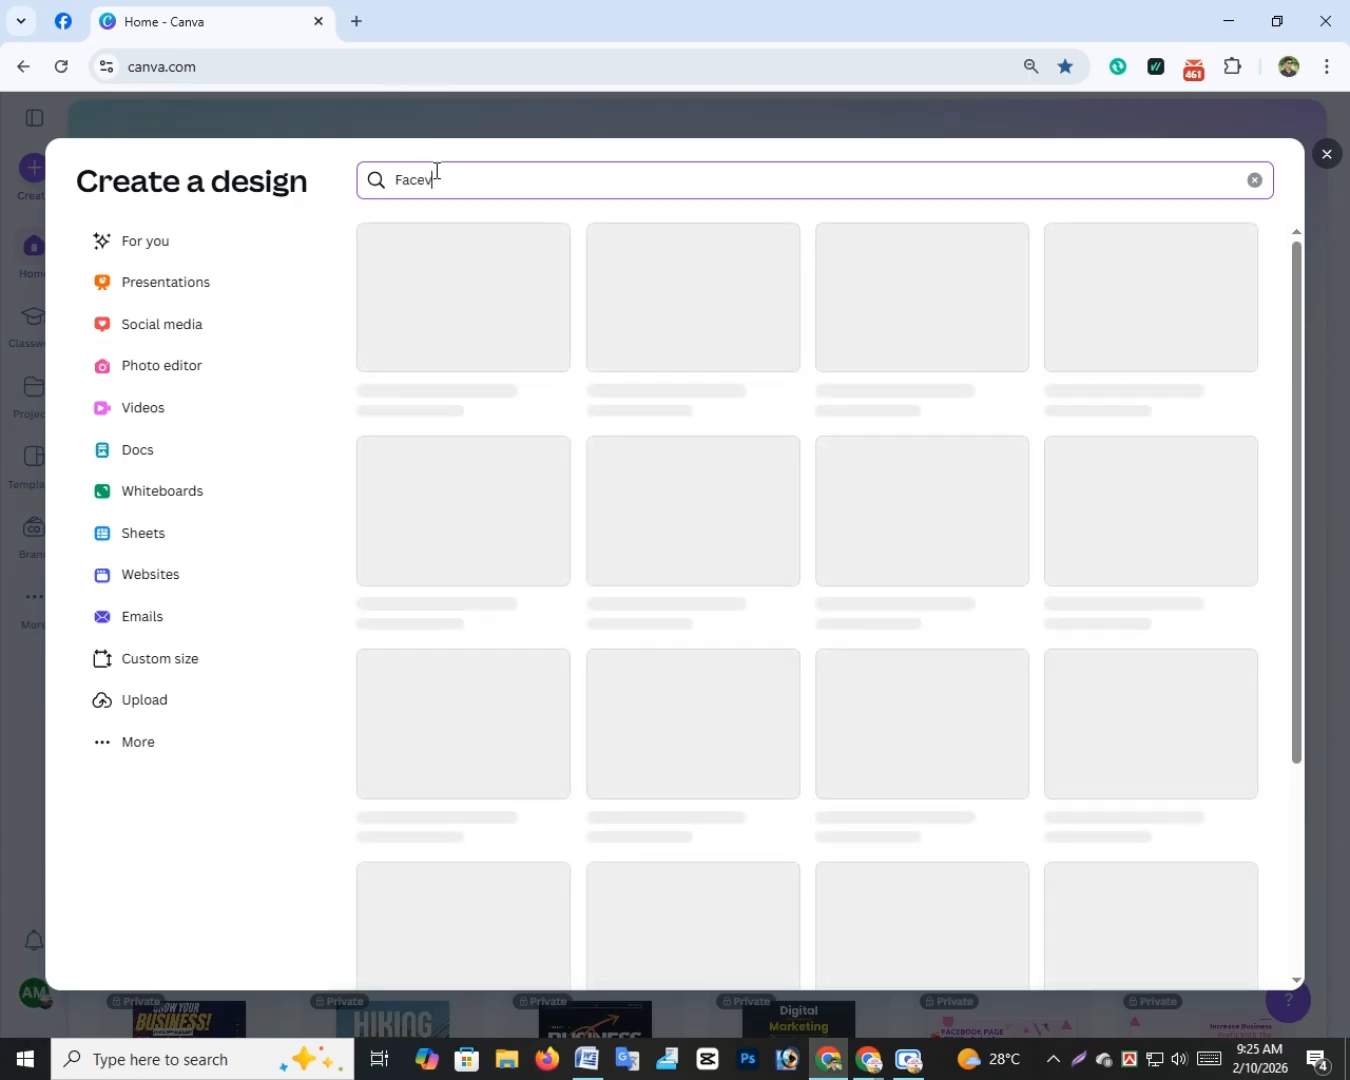
Step: Search the design types for Facebook Post and create a blank design of that type
{"action": "type", "text": "oook Post"}
{"action": "left_click", "coordinate": [473, 301]}
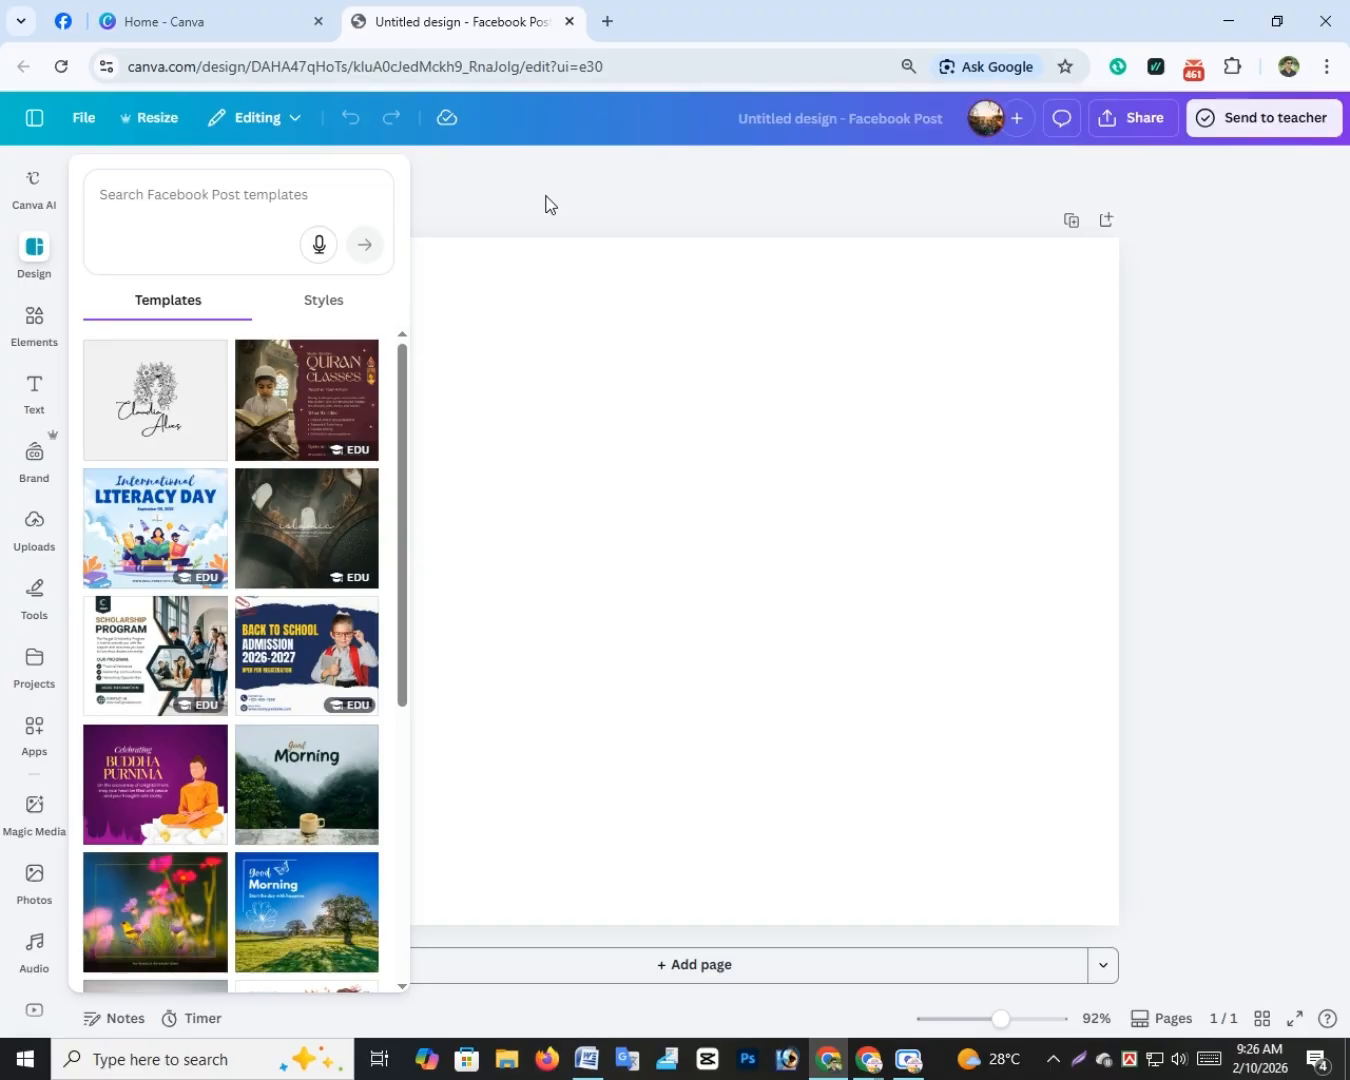
Step: Fill the blank page's background with a blue gradient that runs from the upper-left corner to the lower-right
{"action": "left_click", "coordinate": [554, 700]}
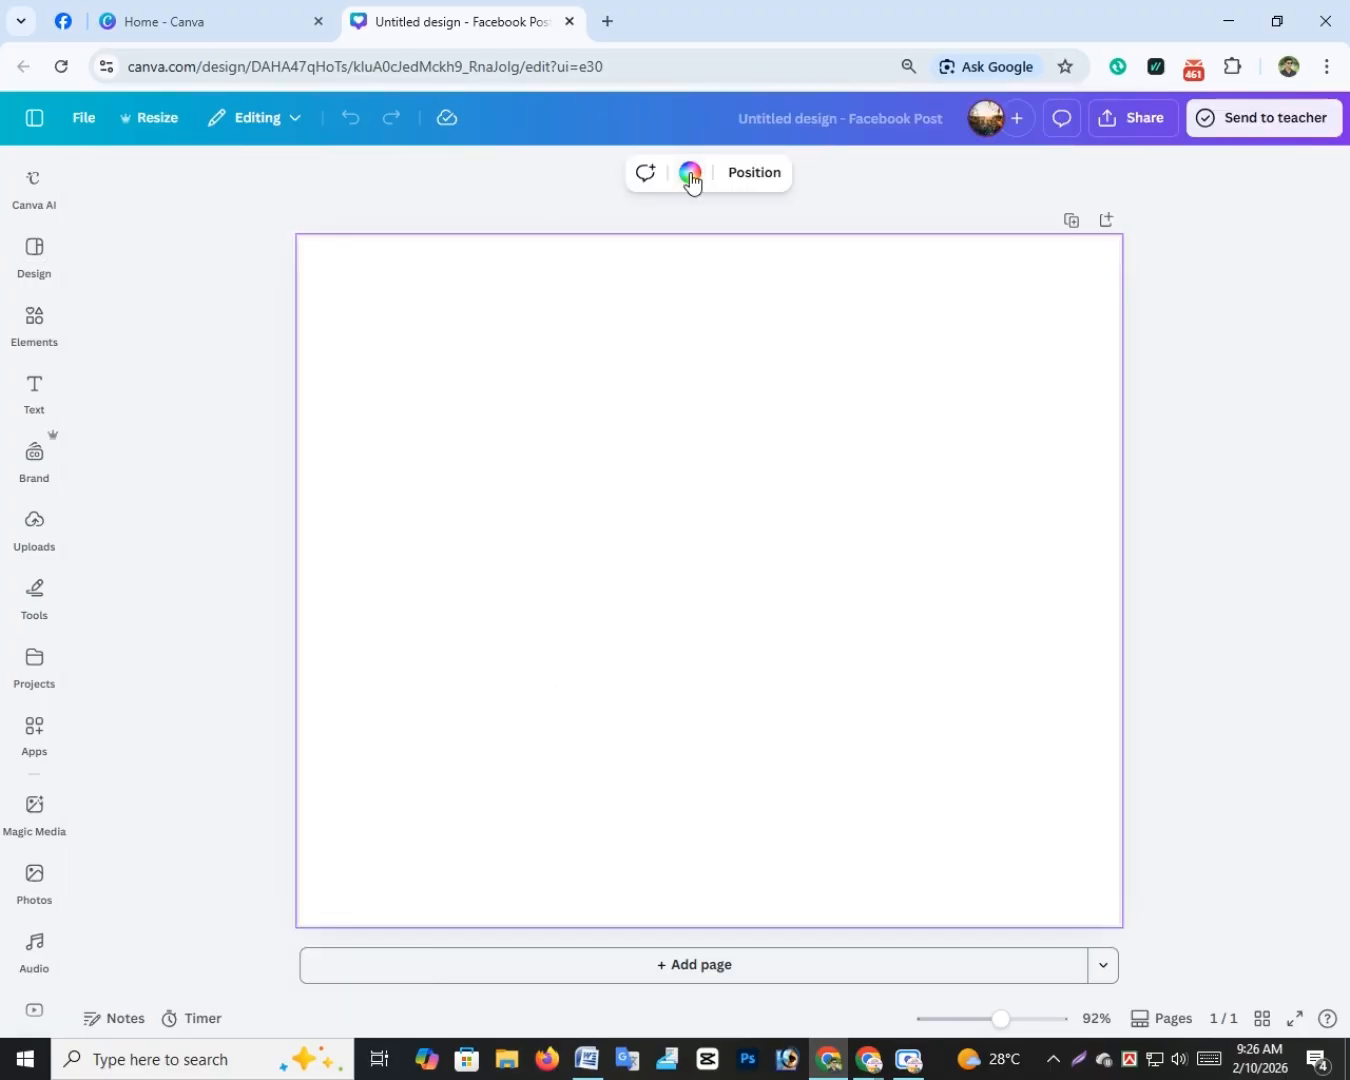
{"action": "left_click", "coordinate": [689, 176]}
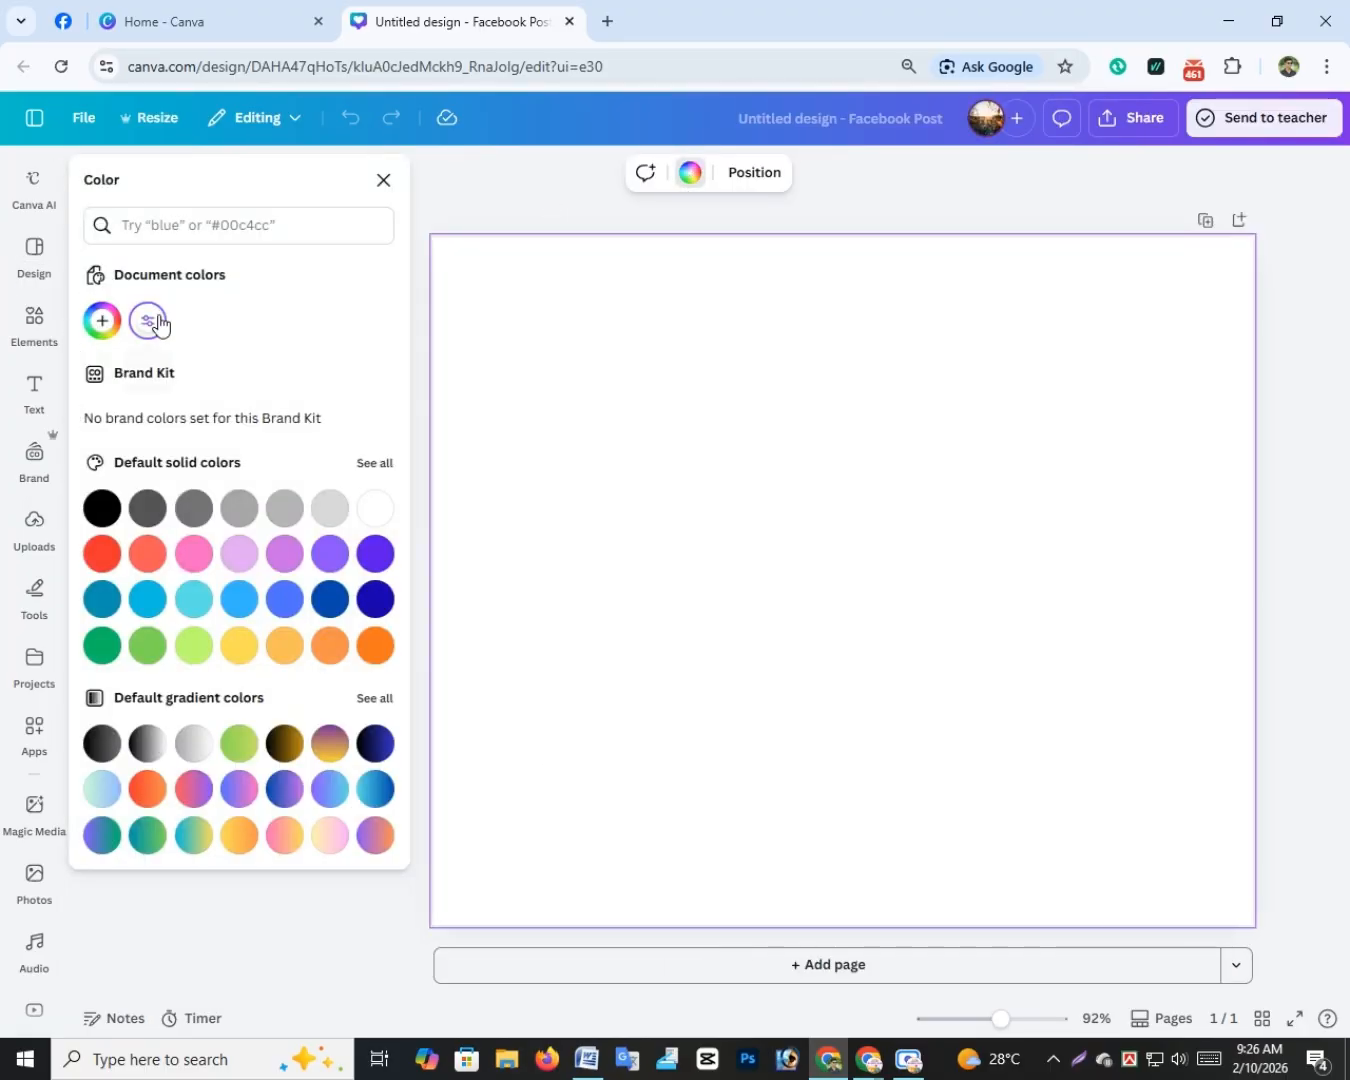
{"action": "left_click", "coordinate": [149, 321]}
{"action": "left_click", "coordinate": [241, 533]}
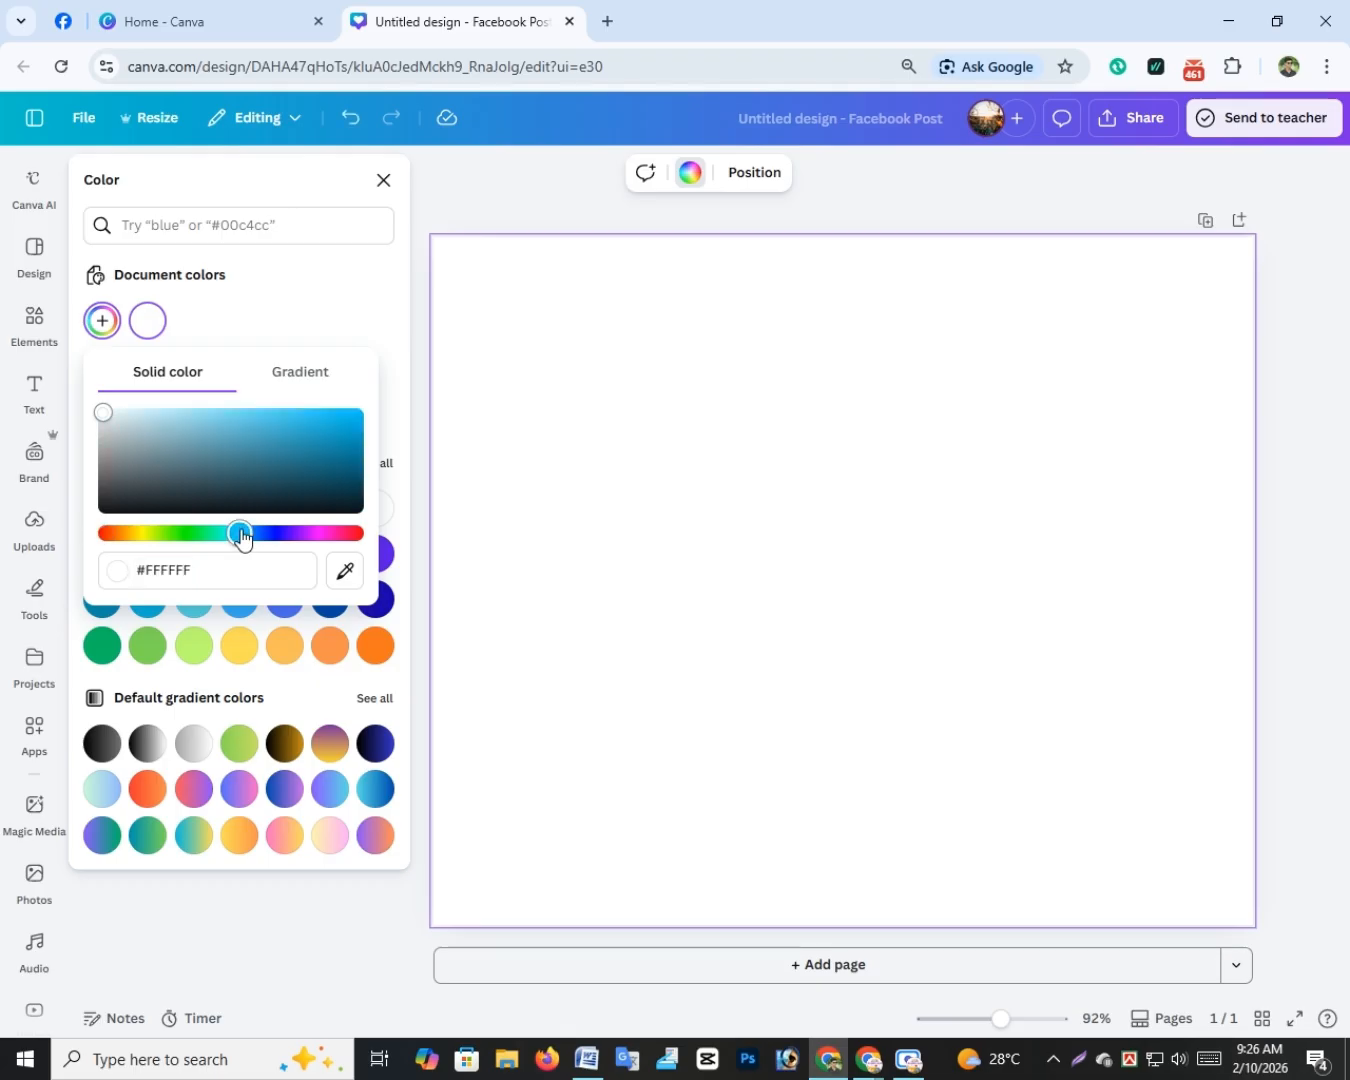
{"action": "left_click", "coordinate": [246, 417]}
{"action": "left_click", "coordinate": [311, 375]}
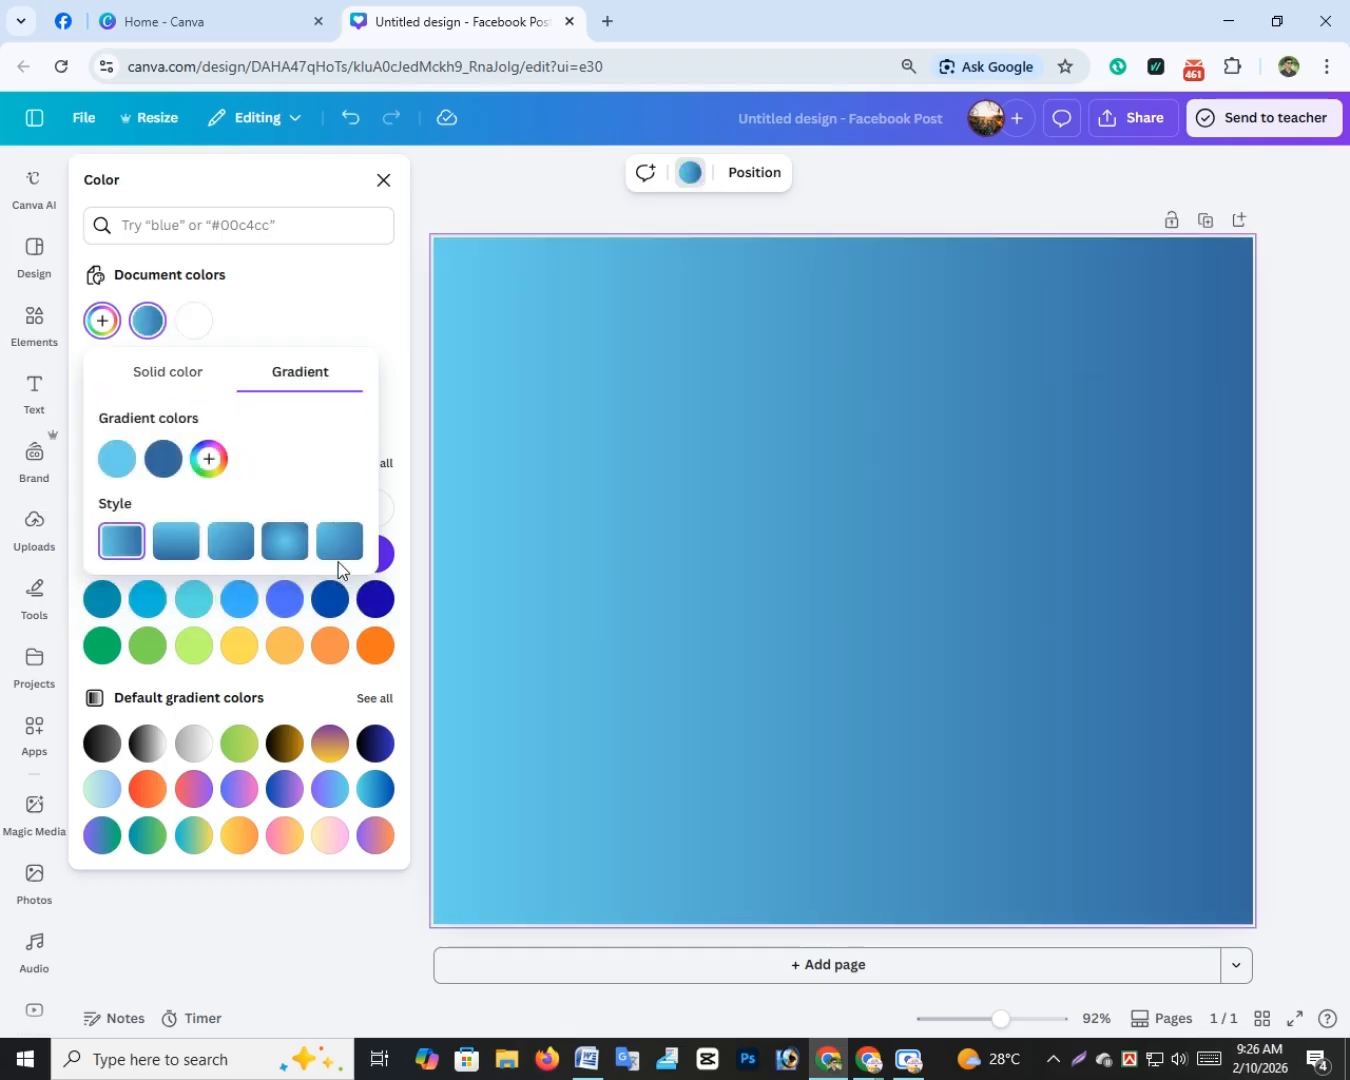
{"action": "left_click", "coordinate": [178, 553]}
Step: Recolor the background gradient from pale light blue to dark blue #285E95
{"action": "left_click", "coordinate": [163, 458]}
{"action": "left_click_drag", "start_coordinate": [396, 536], "coordinate": [433, 575]}
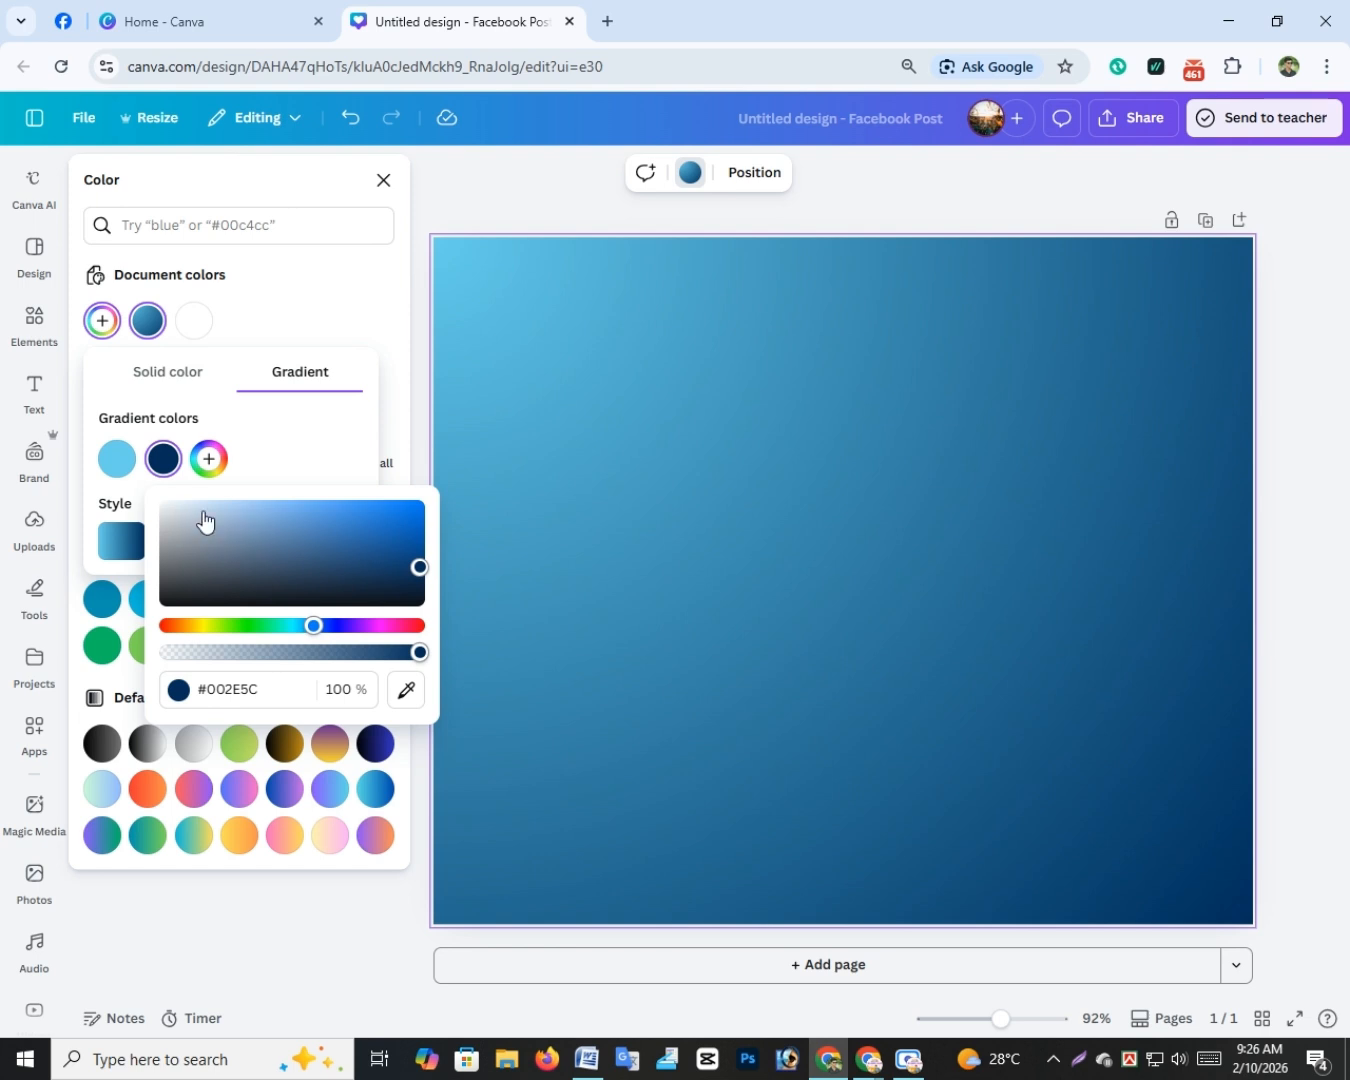
{"action": "left_click", "coordinate": [116, 460]}
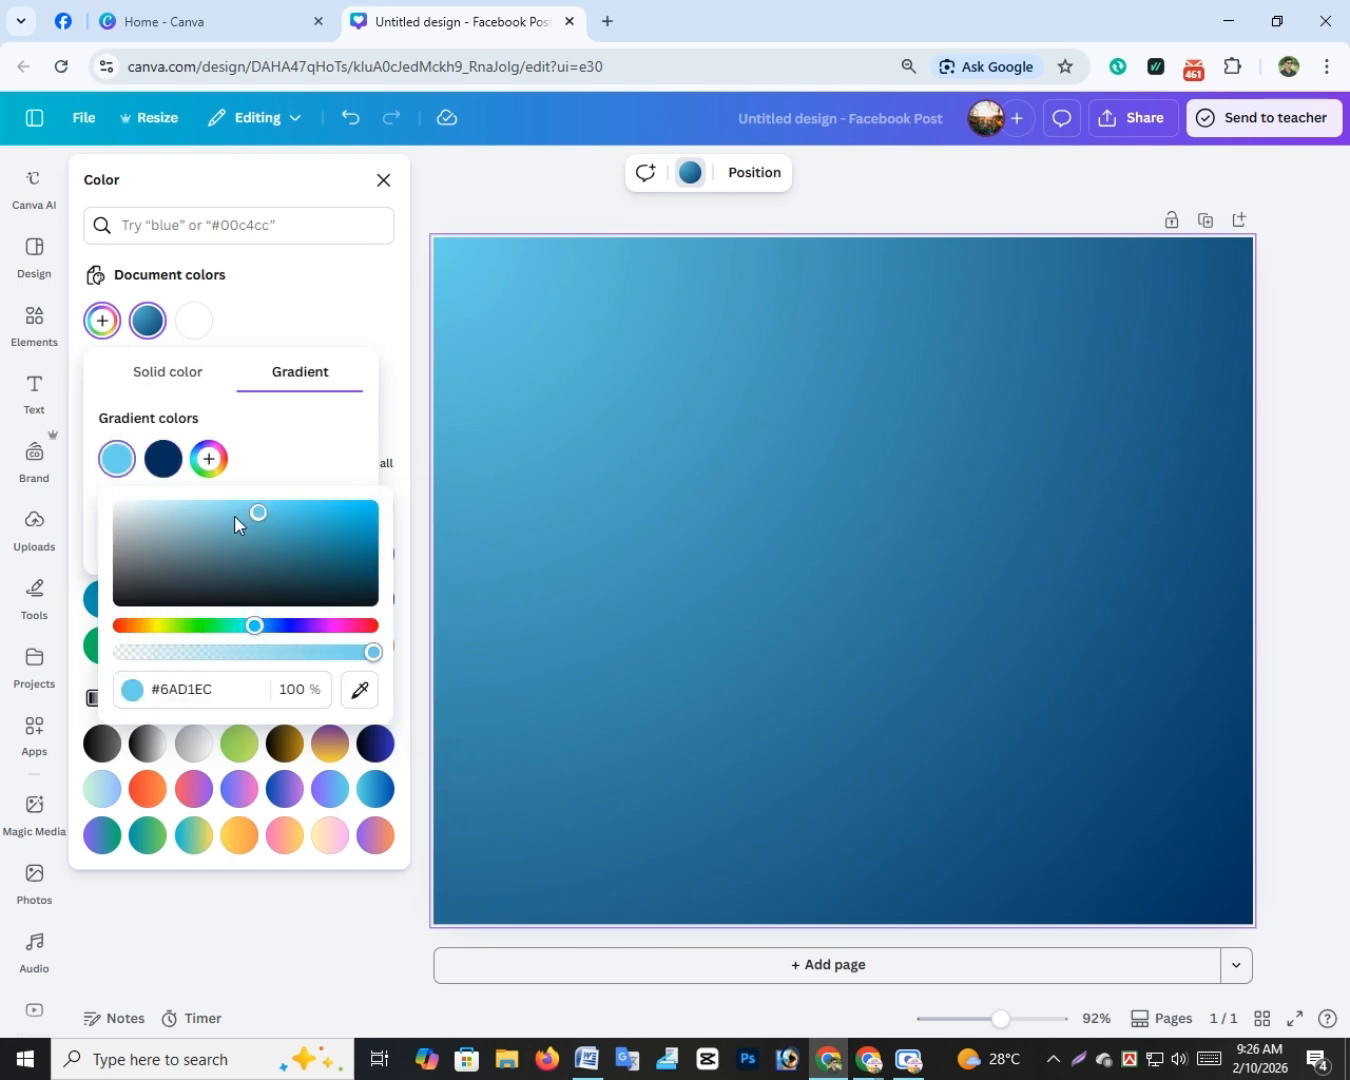
{"action": "left_click_drag", "start_coordinate": [234, 516], "coordinate": [180, 503]}
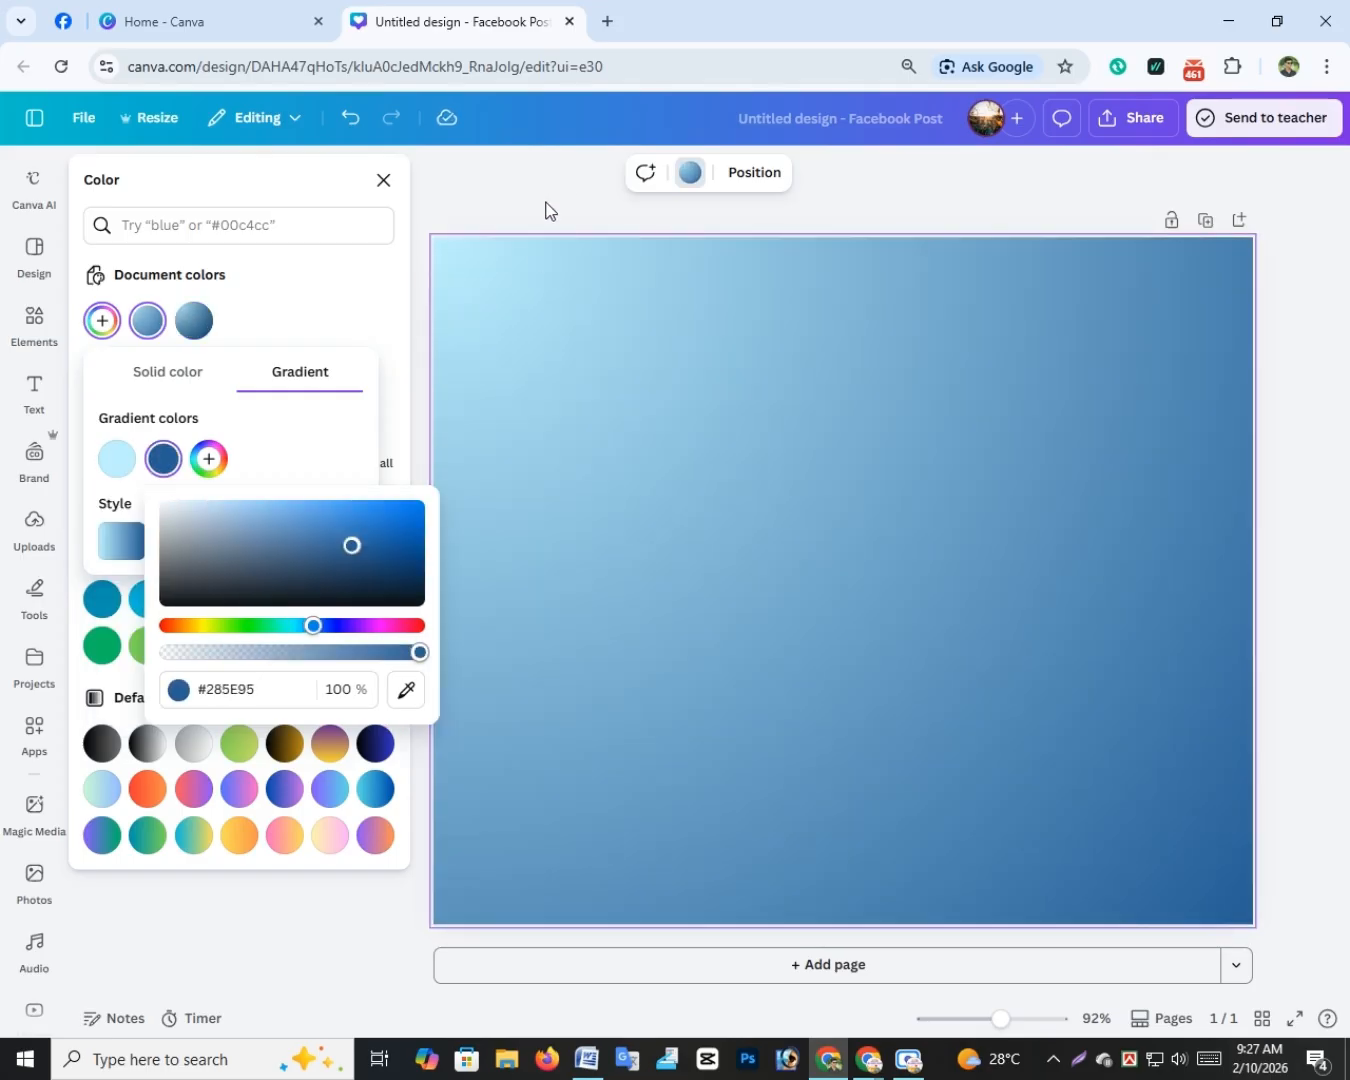
{"action": "left_click", "coordinate": [546, 204]}
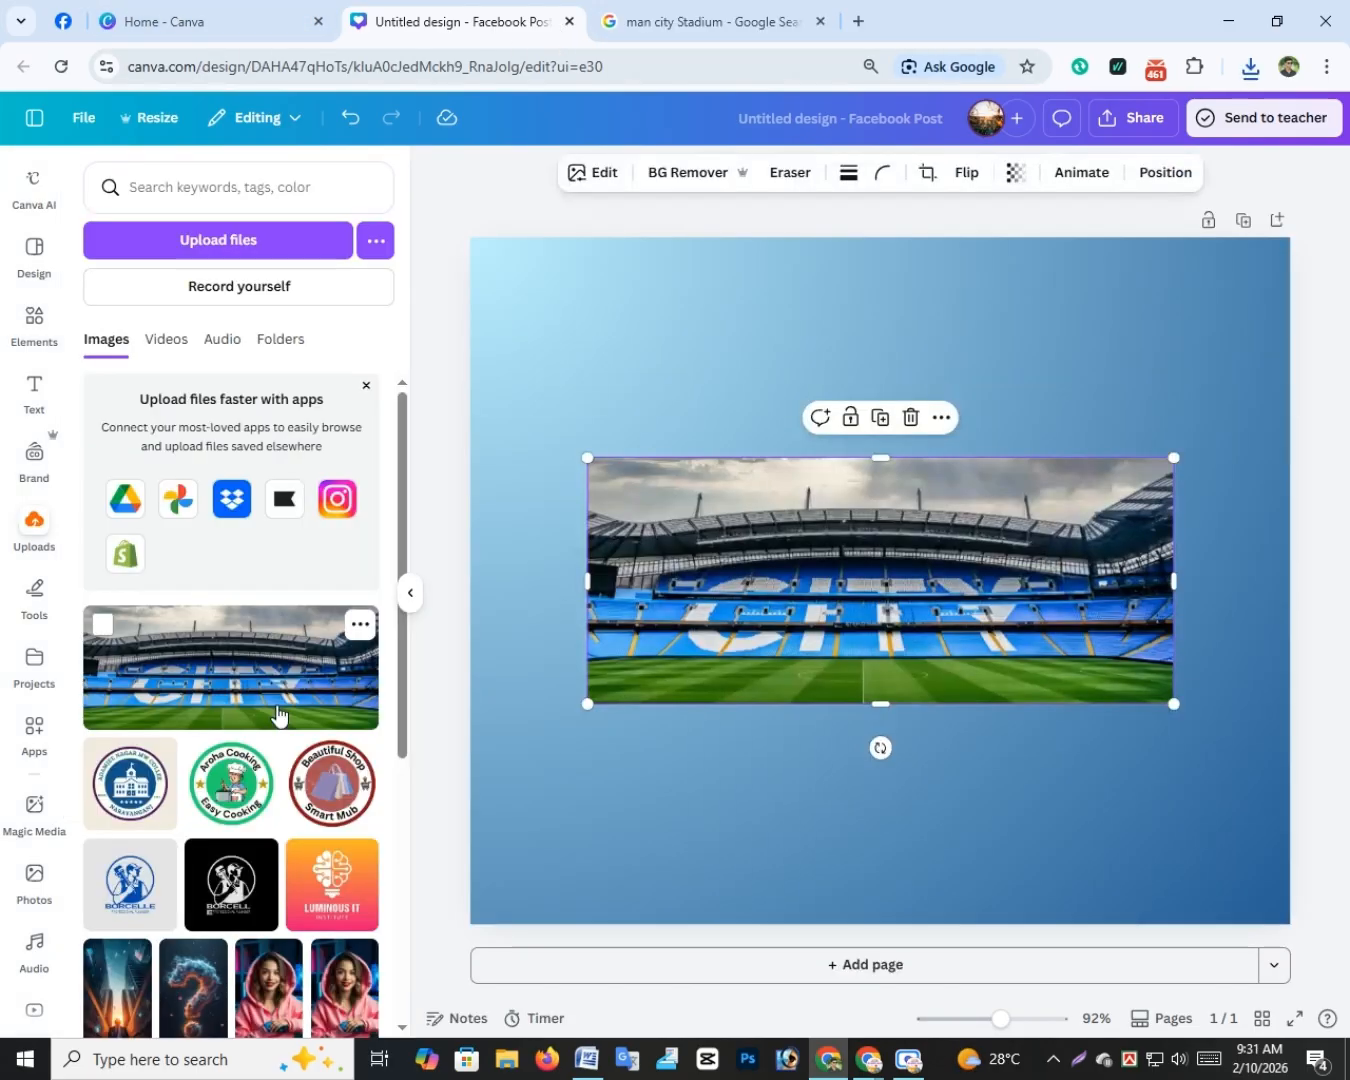
Step: Enlarge the stadium photo to the full page width, anchored at the page's bottom edge, and extend it upward over about two thirds of the page
{"action": "left_click_drag", "start_coordinate": [1175, 704], "coordinate": [1237, 872]}
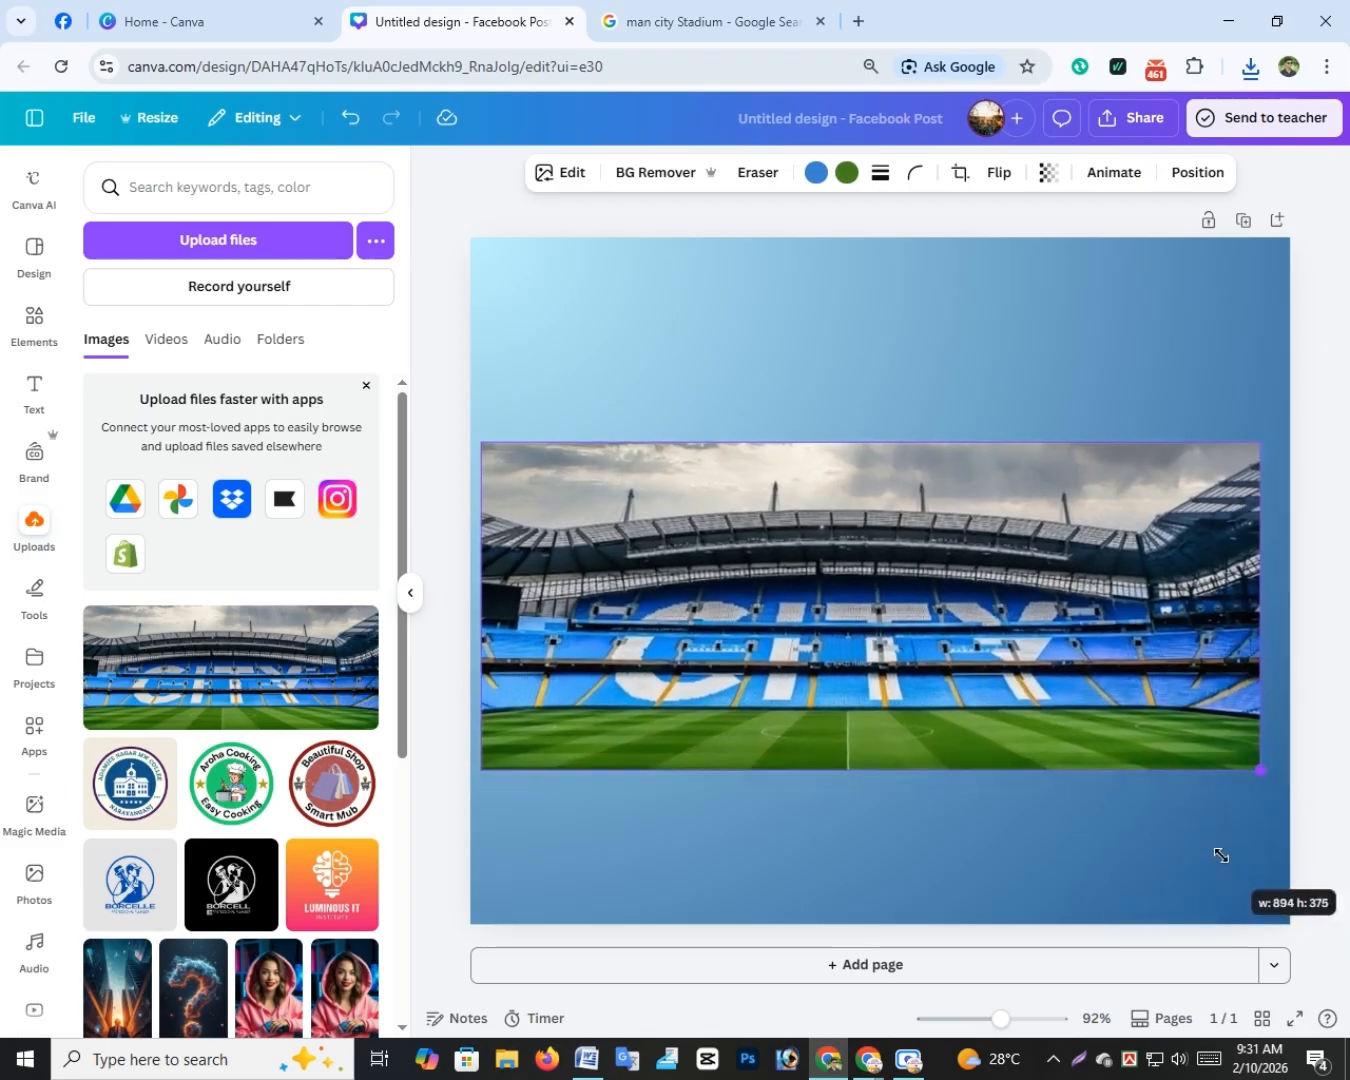
{"action": "left_click_drag", "start_coordinate": [943, 563], "coordinate": [964, 684]}
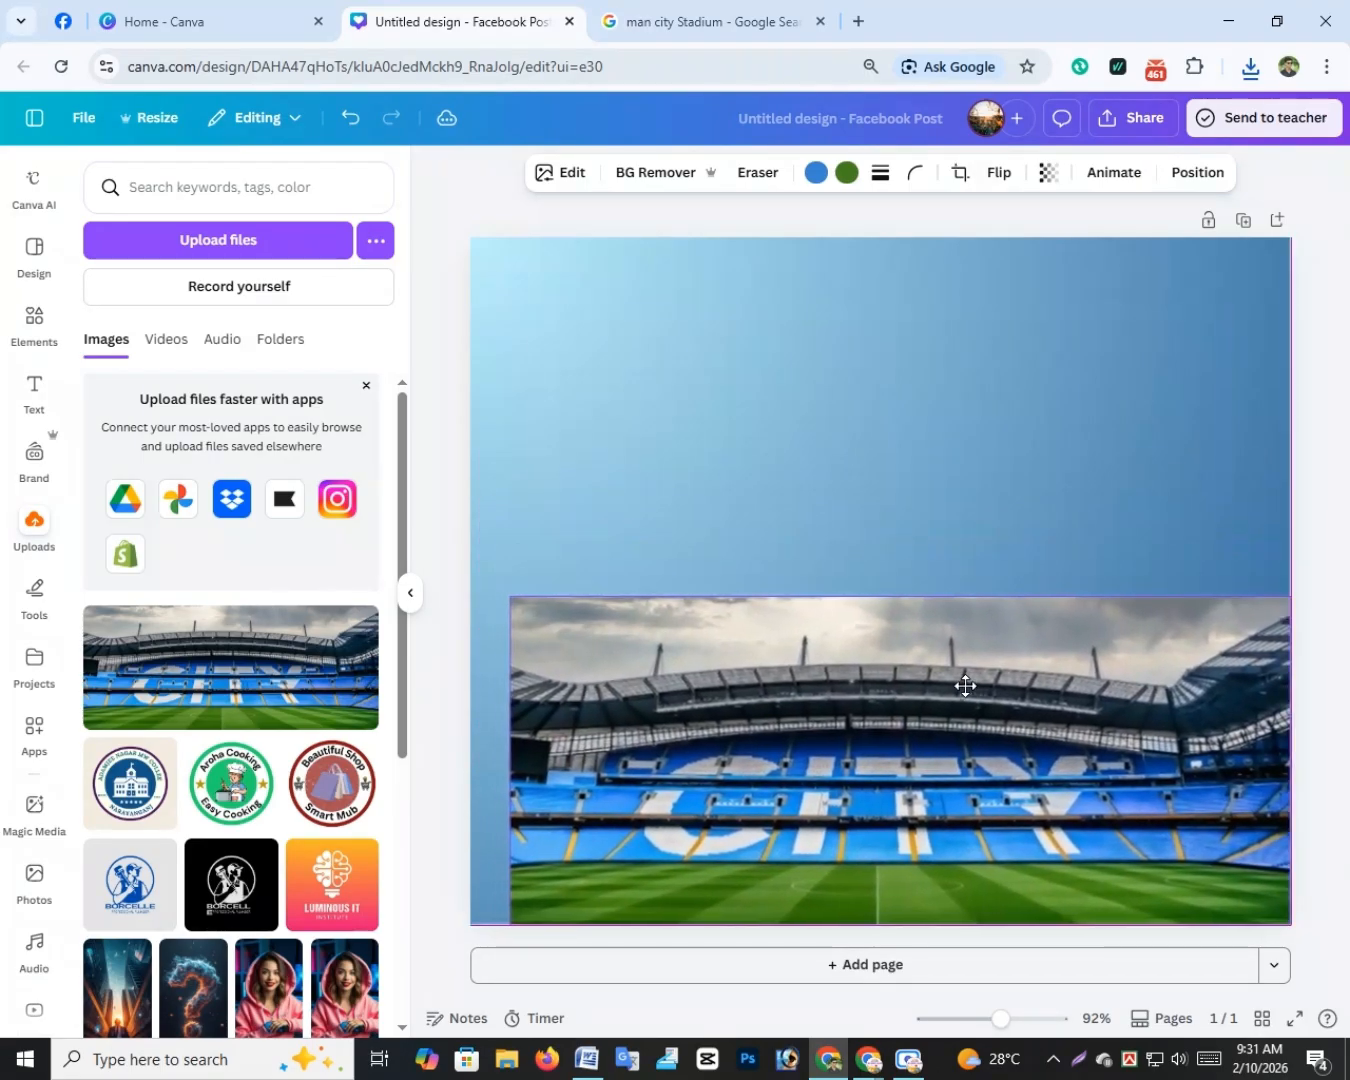
{"action": "left_click_drag", "start_coordinate": [511, 595], "coordinate": [472, 581]}
{"action": "left_click_drag", "start_coordinate": [875, 580], "coordinate": [878, 481]}
{"action": "left_click", "coordinate": [767, 348]}
{"action": "left_click", "coordinate": [818, 567]}
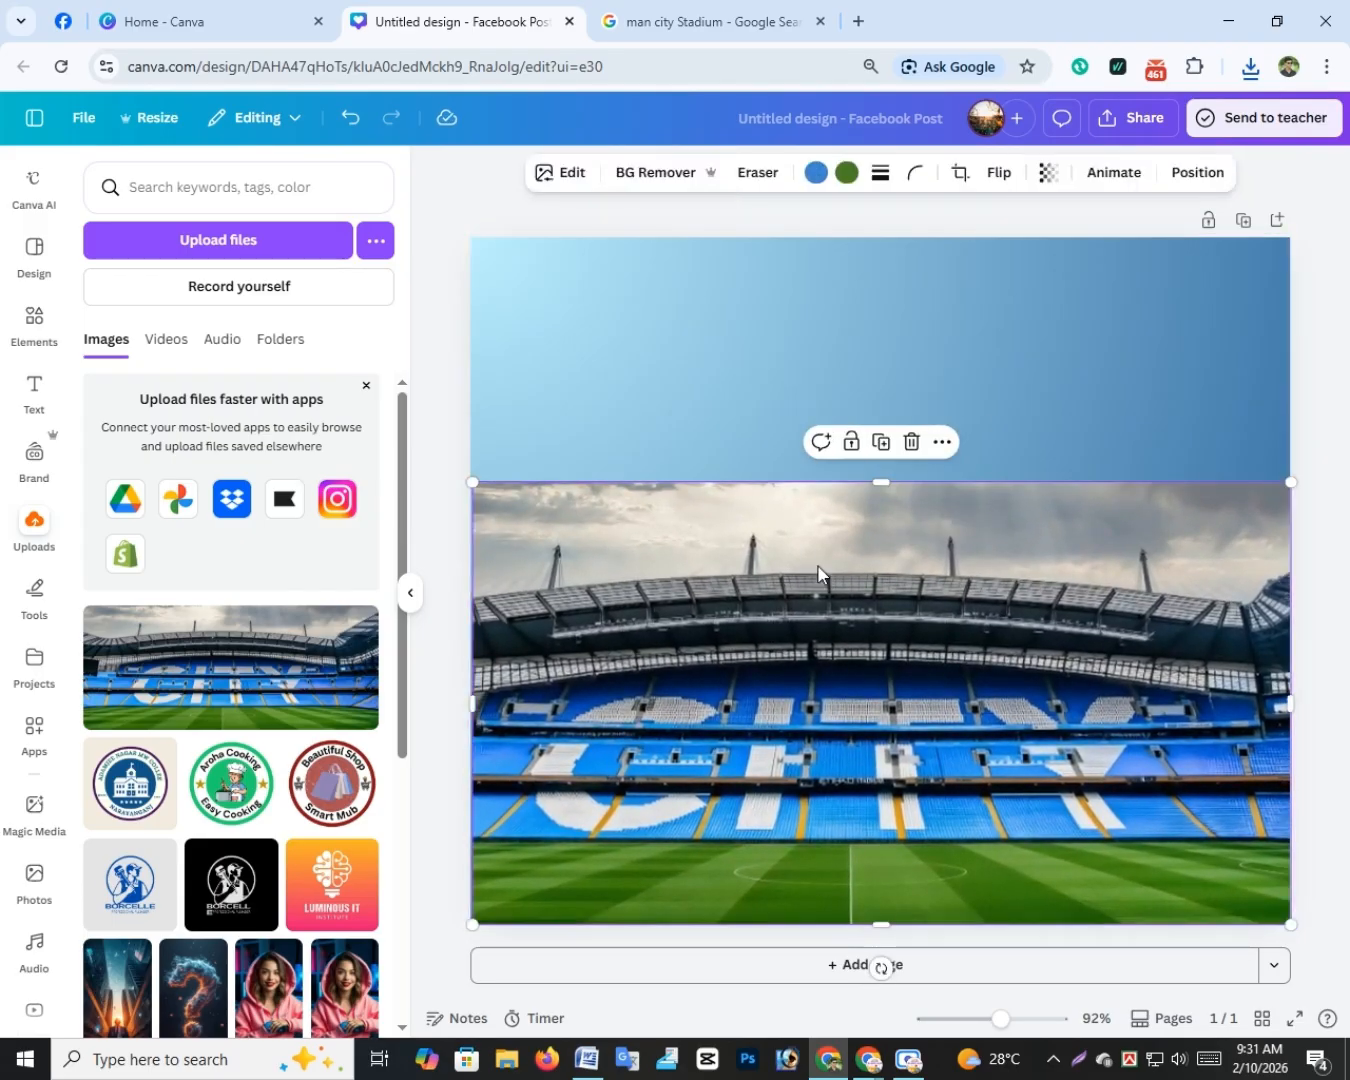
{"action": "left_click", "coordinate": [666, 171]}
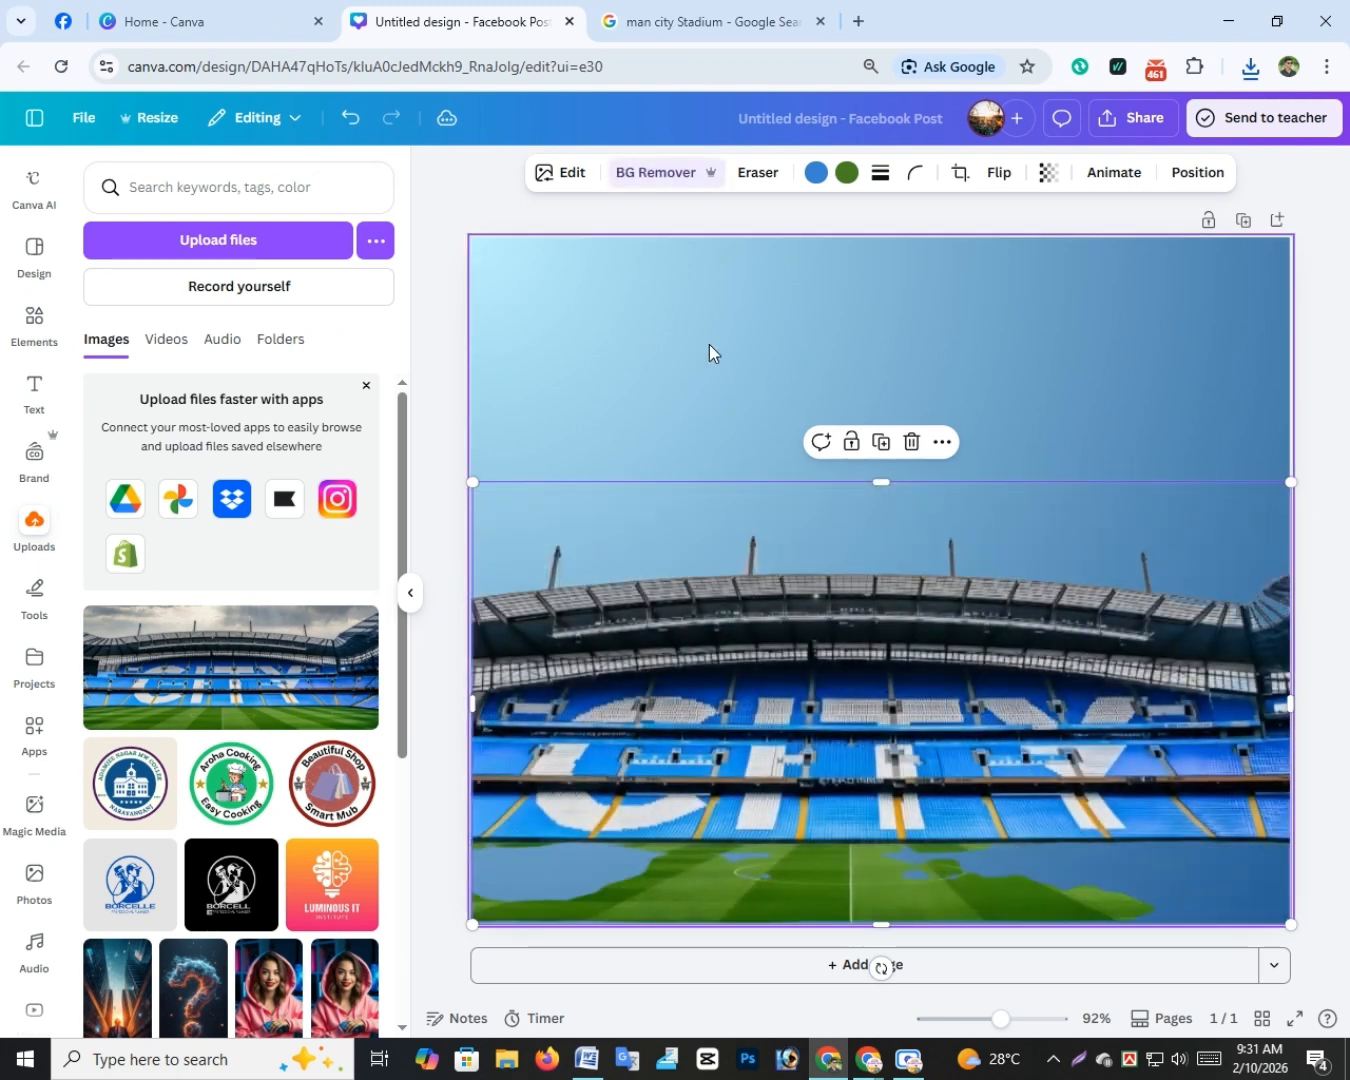
{"action": "left_click", "coordinate": [709, 344]}
{"action": "key", "text": "ctrl+z"}
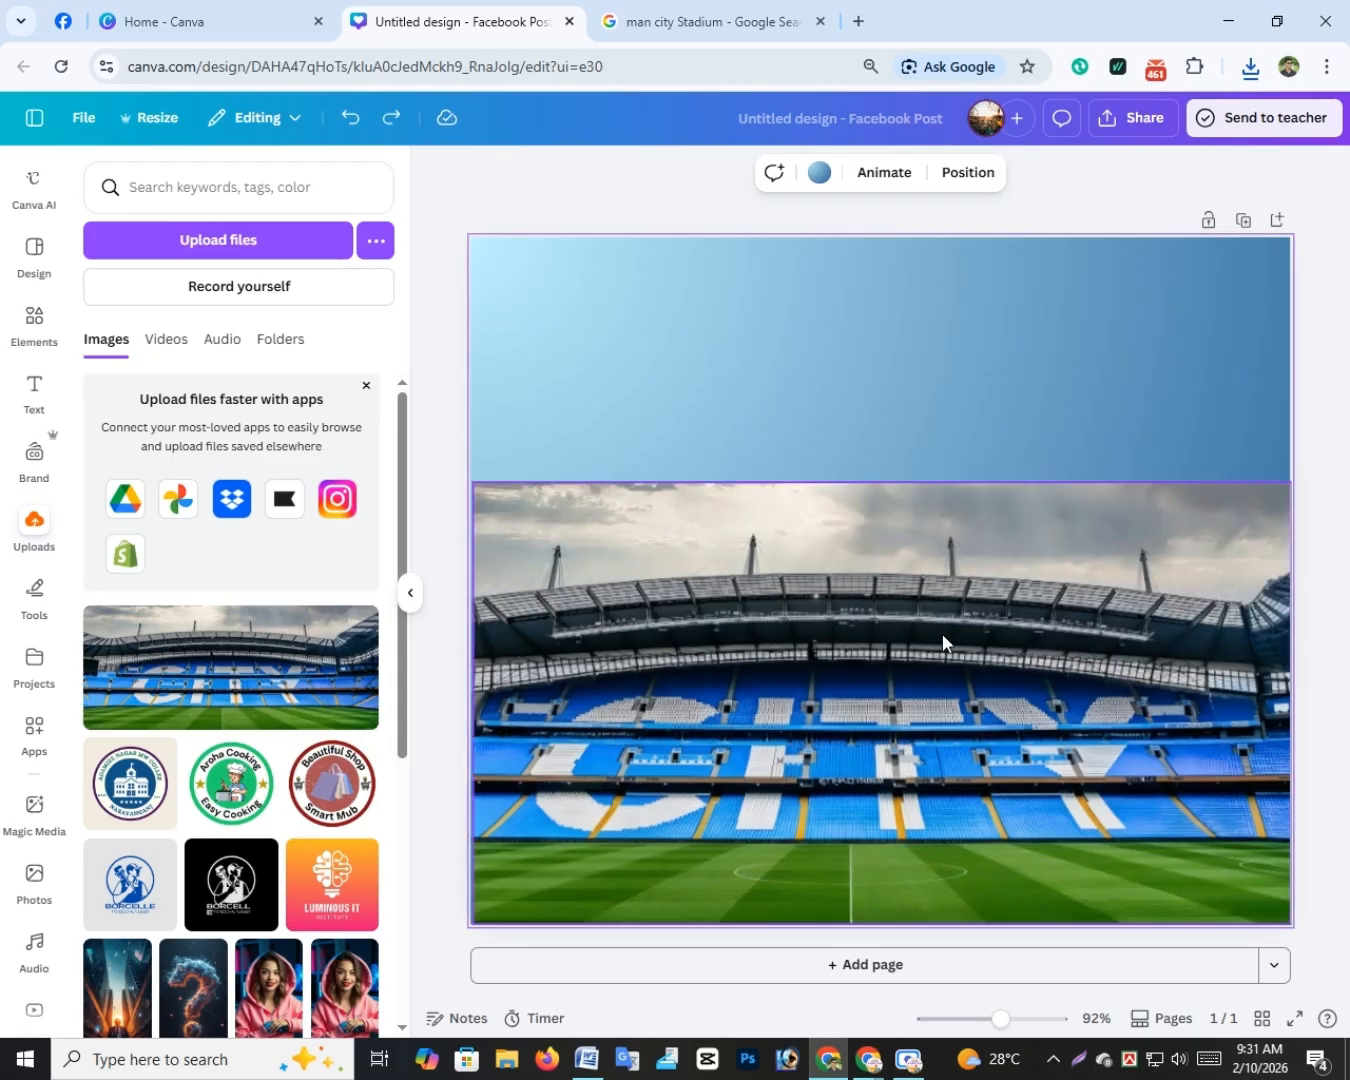
Step: Remove the background from the stadium photo so the gradient replaces its cloudy sky
{"action": "left_click", "coordinate": [776, 531]}
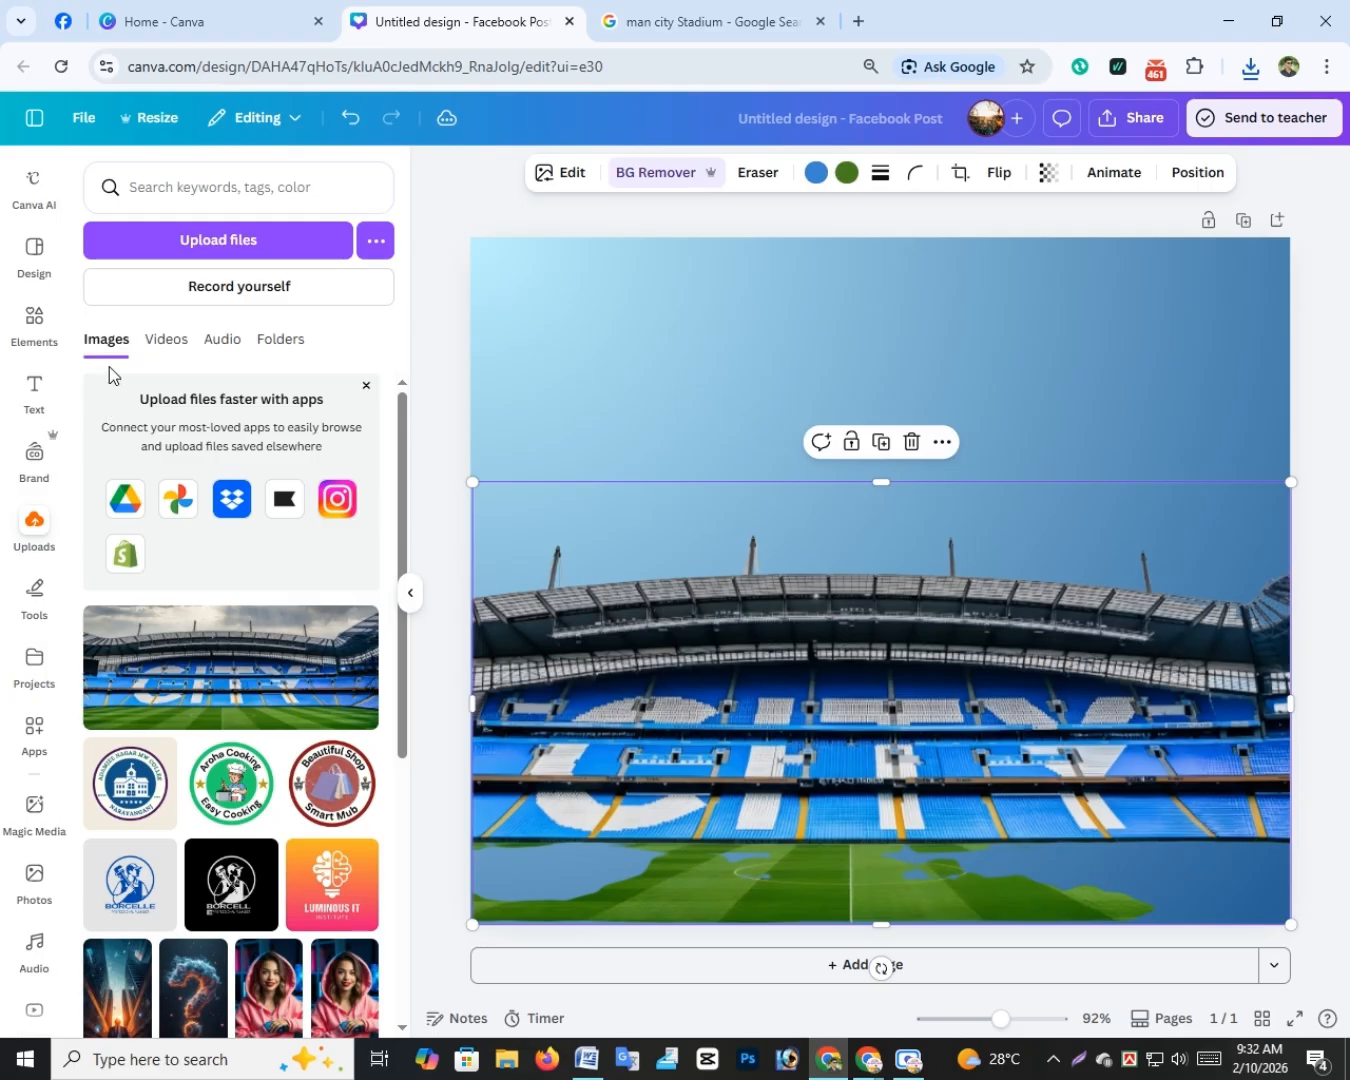
{"action": "left_click", "coordinate": [653, 335]}
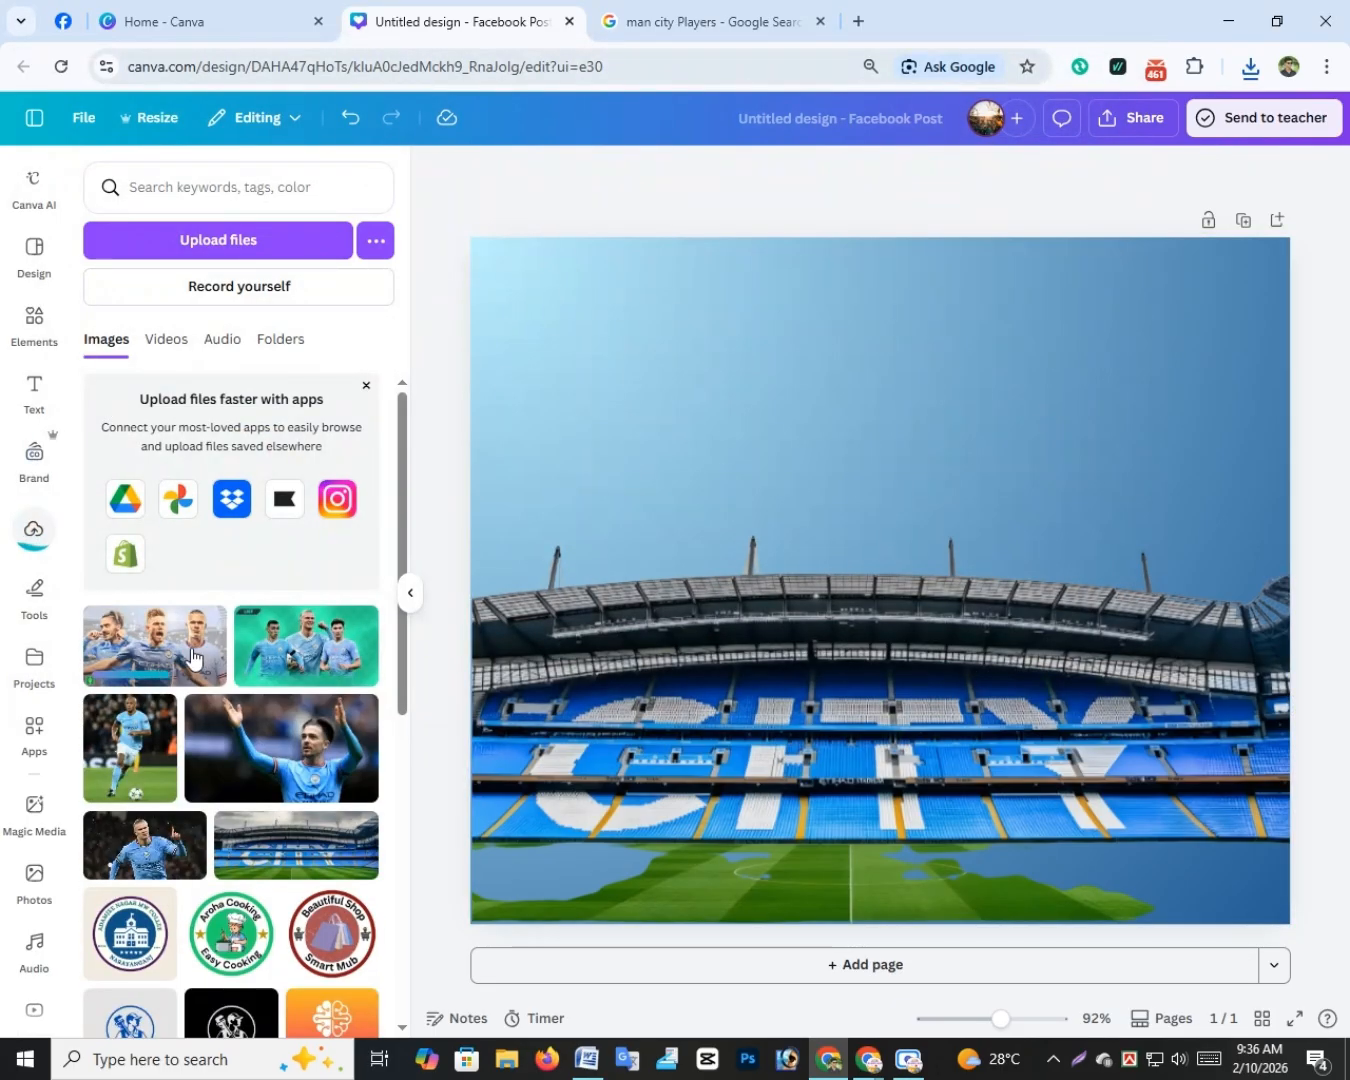
Step: Add the uploaded three-player photo and enlarge it to the full page width across the upper part of the page
{"action": "left_click_drag", "start_coordinate": [190, 655], "coordinate": [793, 383]}
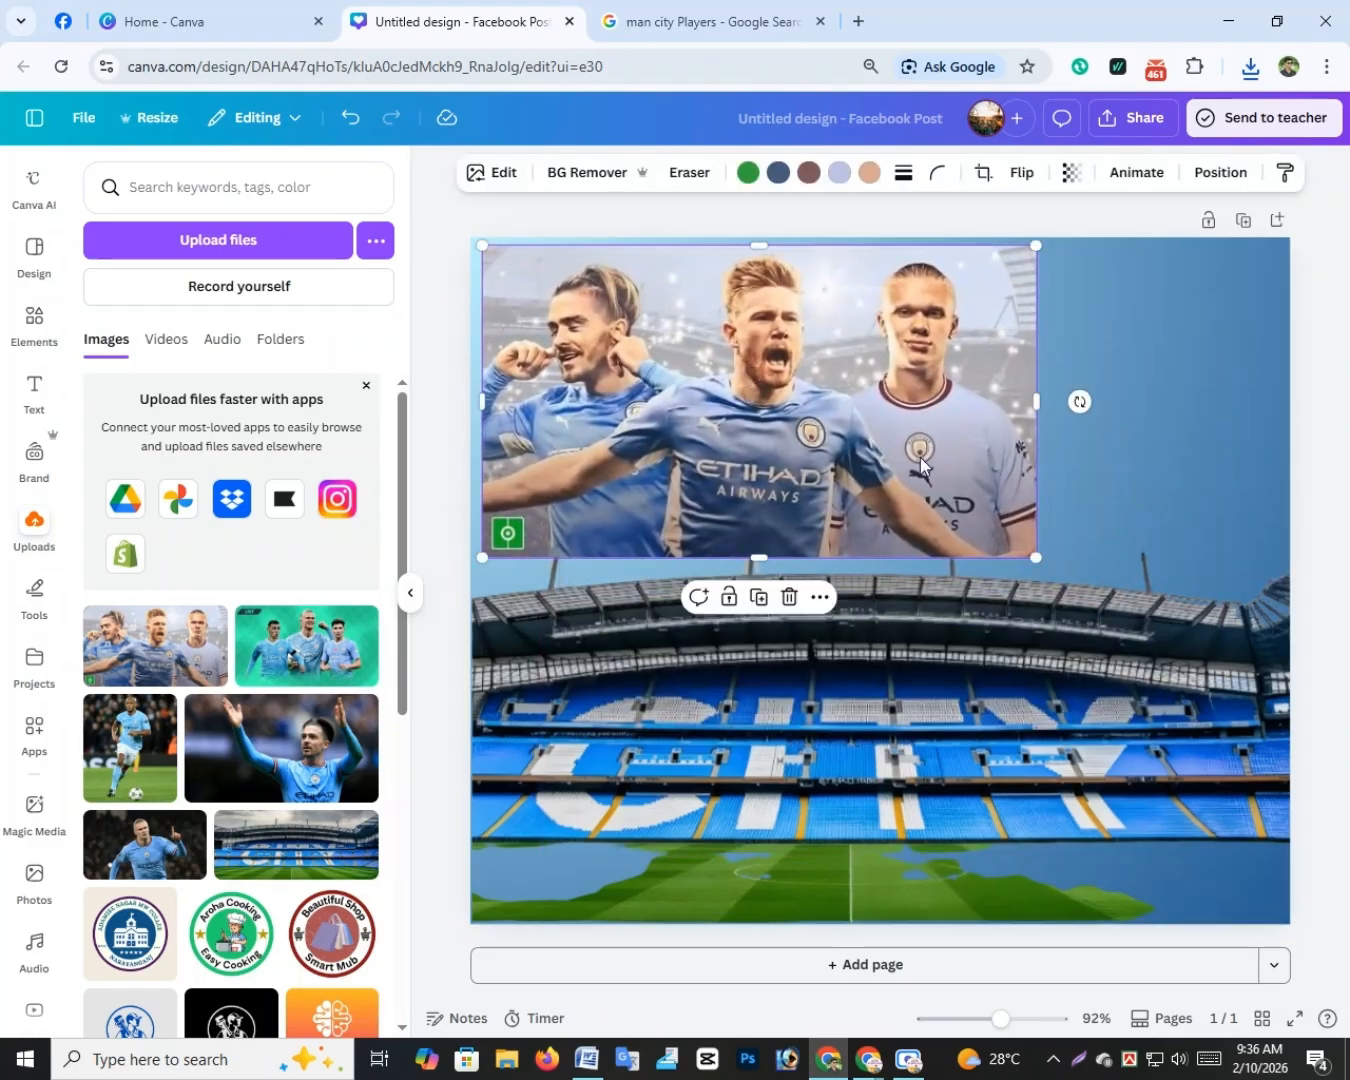
{"action": "left_click_drag", "start_coordinate": [1157, 627], "coordinate": [1244, 655]}
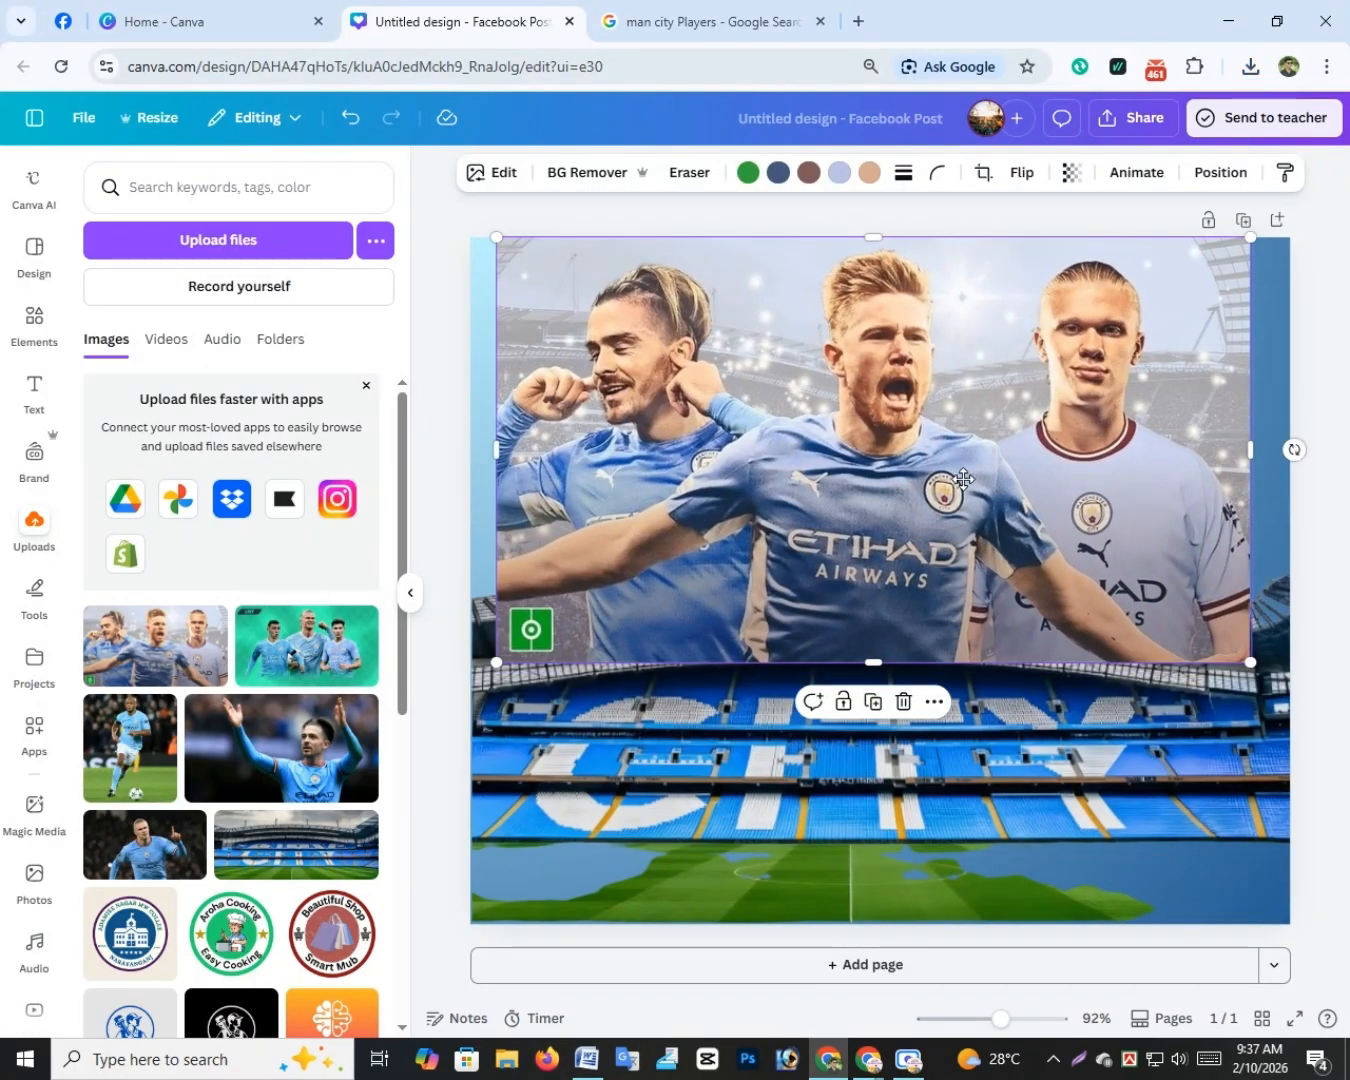
{"action": "mouse_move", "coordinate": [981, 510]}
{"action": "left_mouse_down"}
{"action": "mouse_move", "coordinate": [954, 487]}
{"action": "mouse_move", "coordinate": [968, 487]}
{"action": "left_mouse_up"}
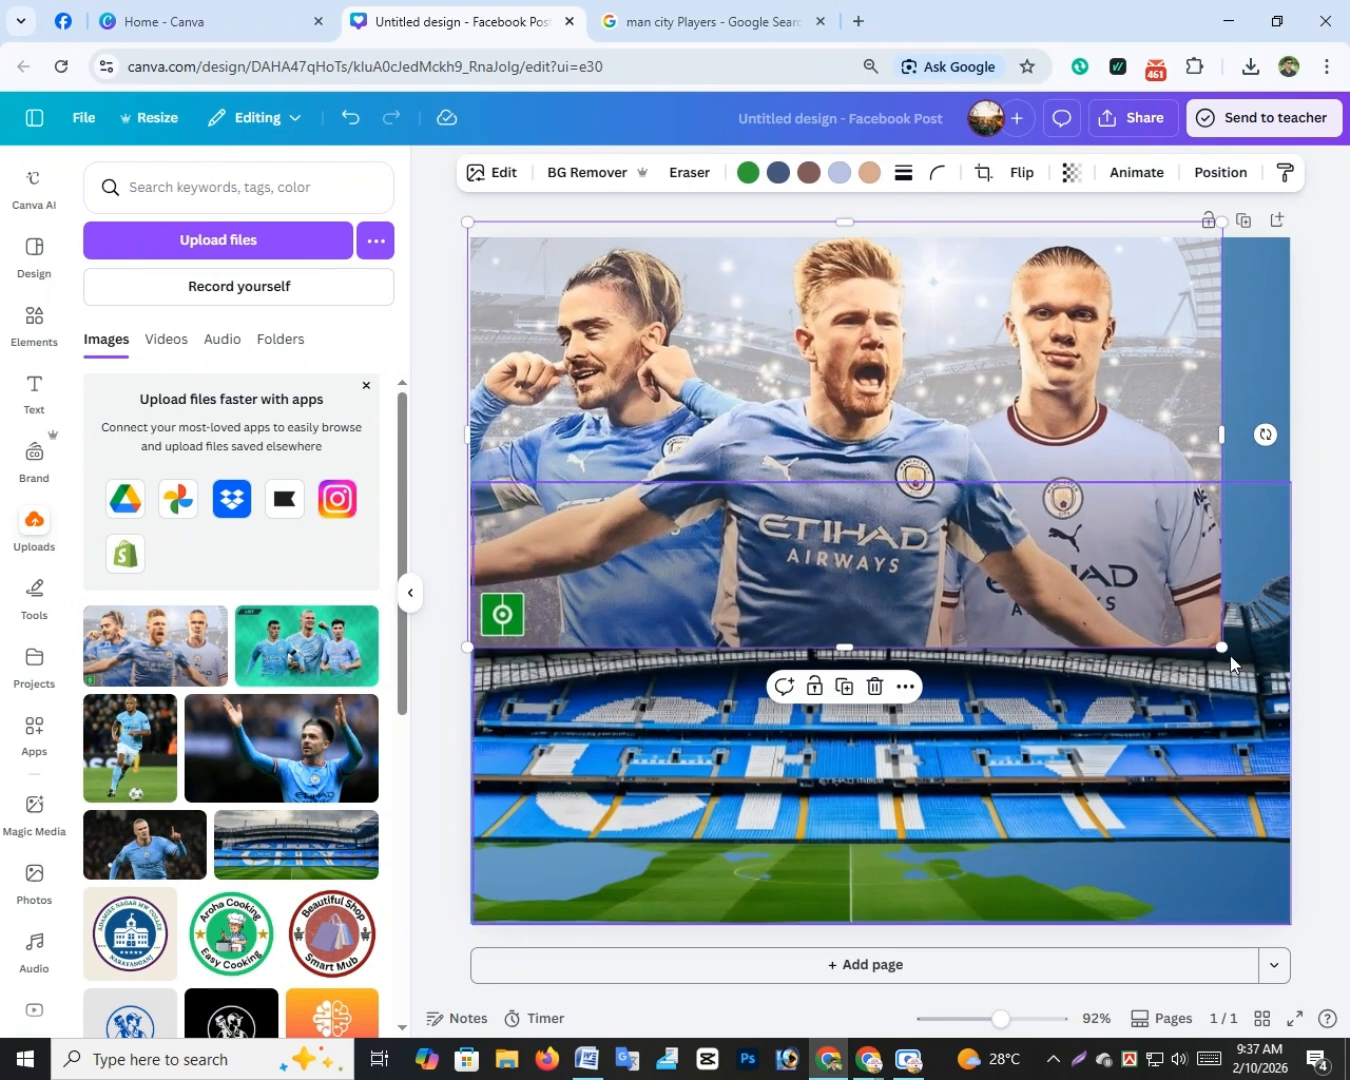
{"action": "left_click_drag", "start_coordinate": [1222, 648], "coordinate": [1292, 636]}
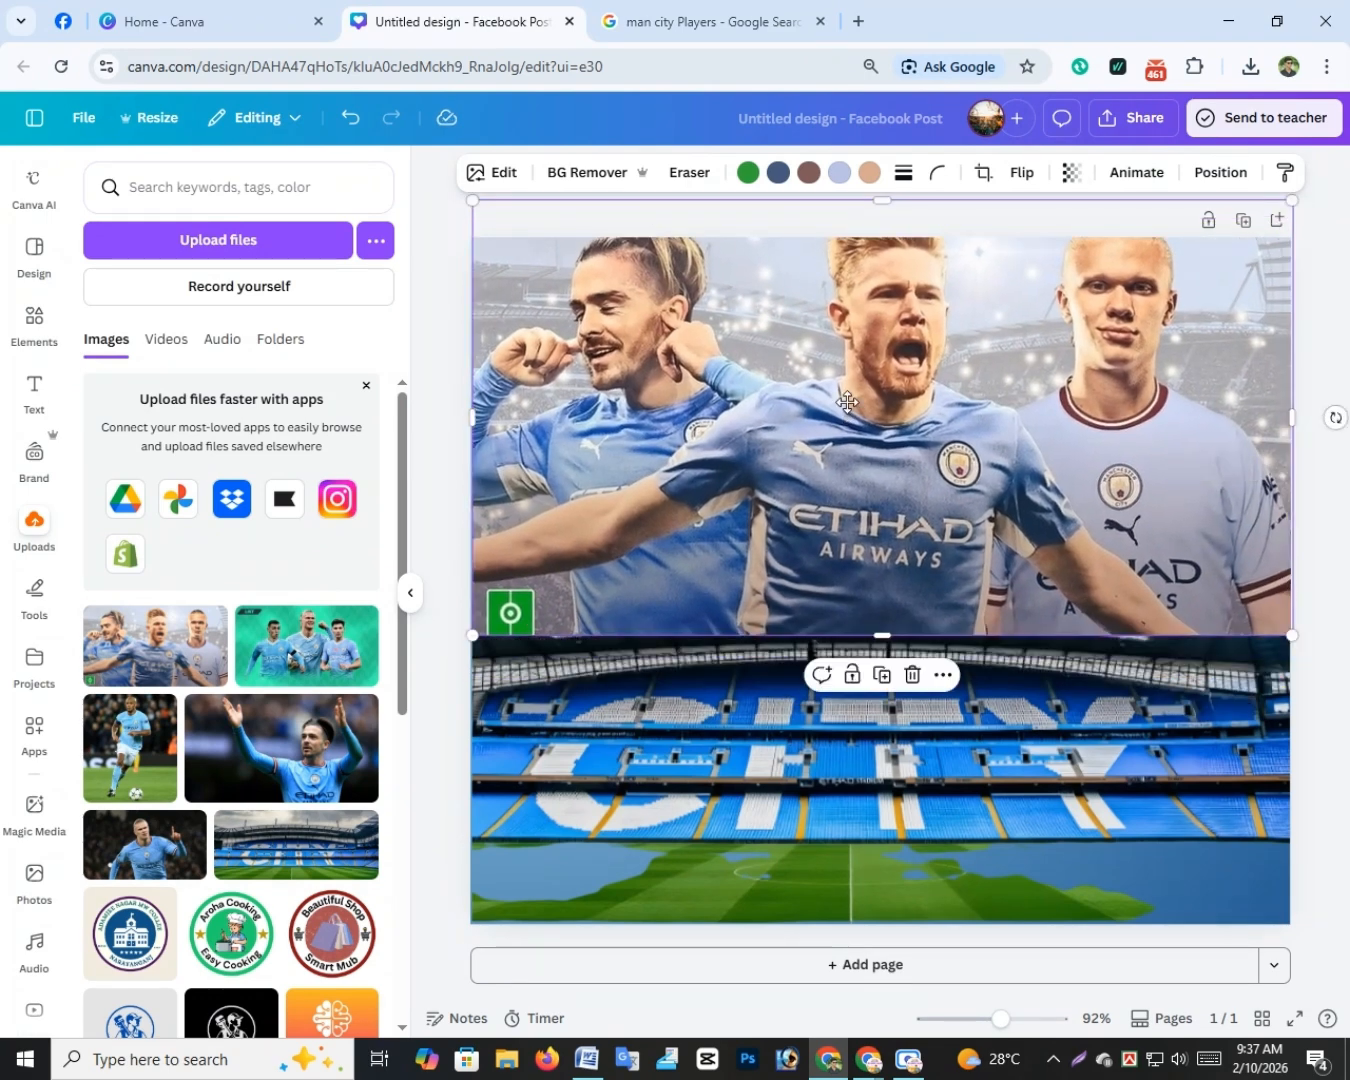
{"action": "left_click_drag", "start_coordinate": [847, 401], "coordinate": [844, 429]}
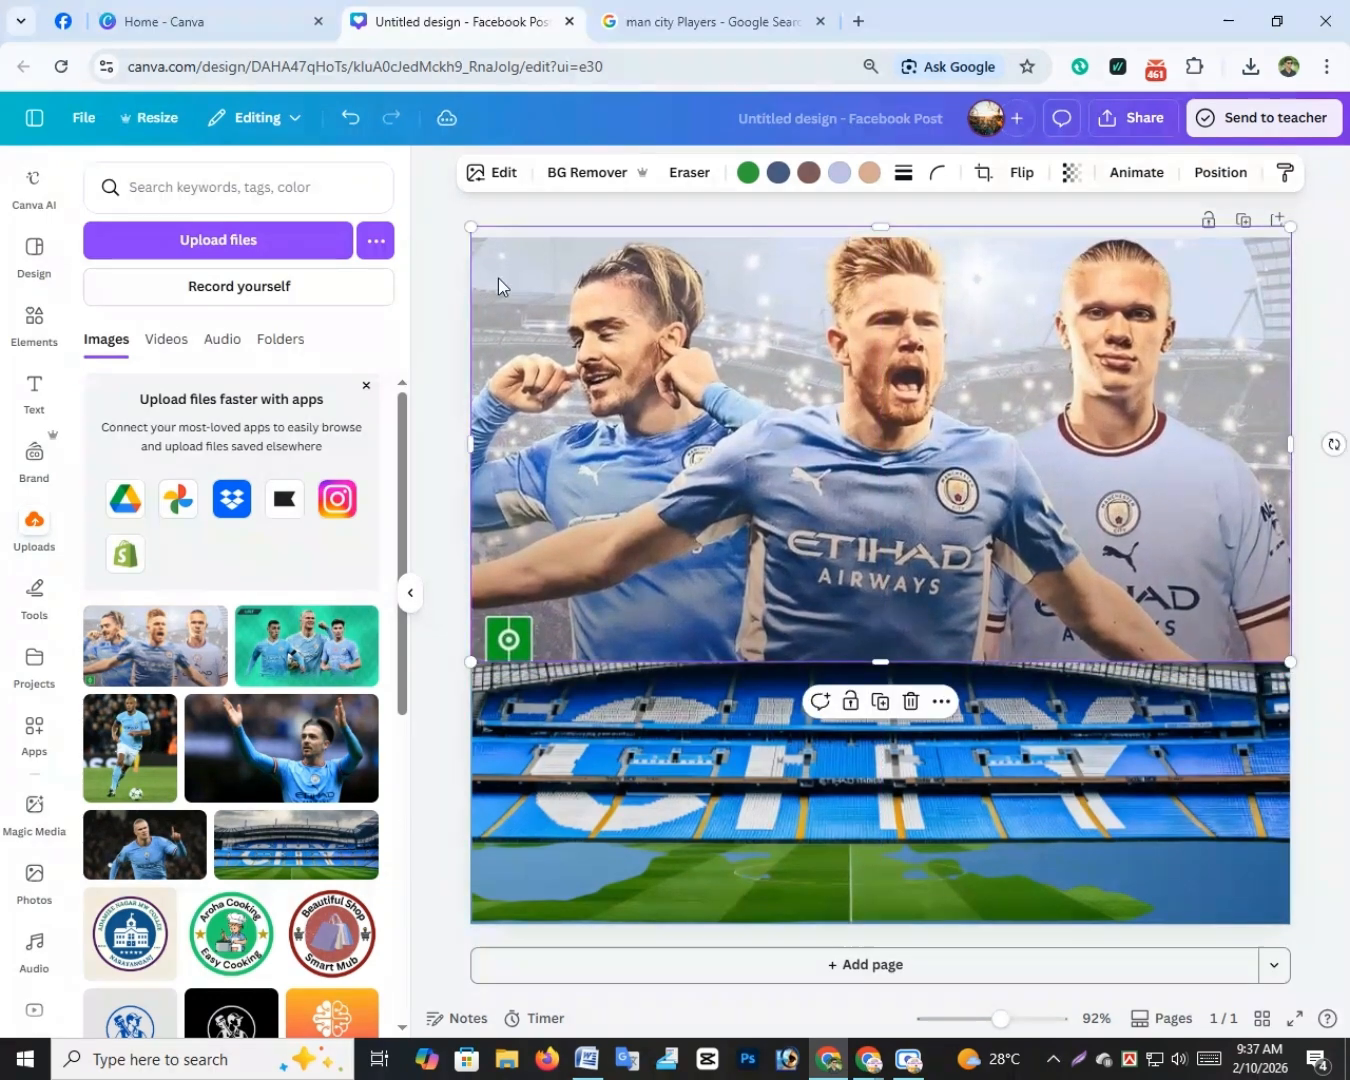
Step: Remove the background from the three-player photo and move its layer behind the stadium
{"action": "left_click", "coordinate": [611, 172]}
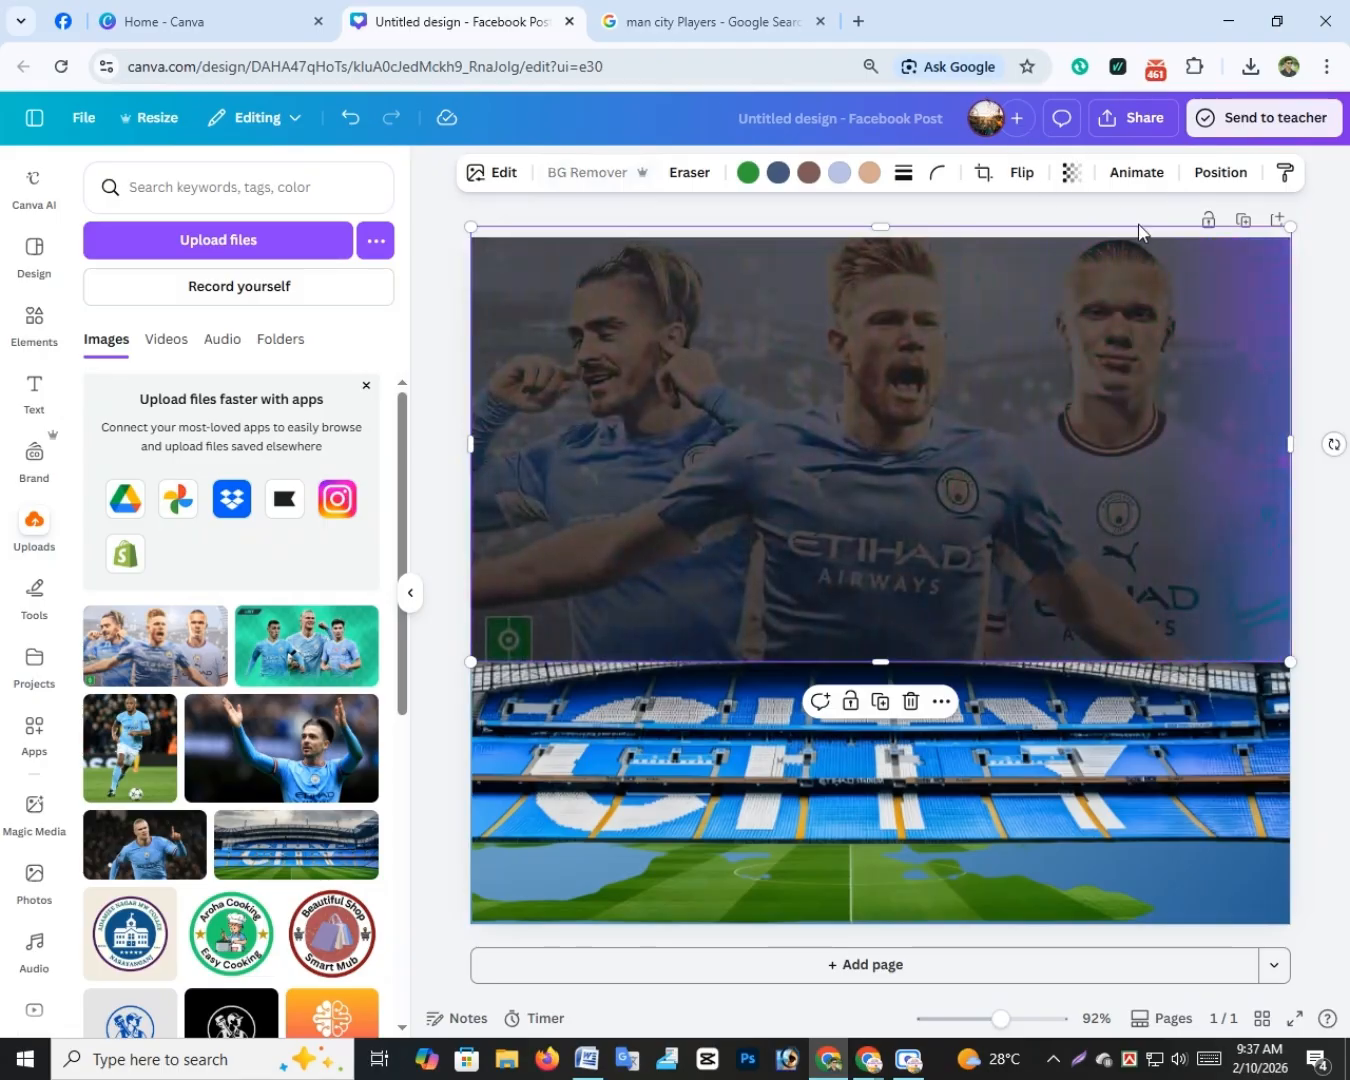
{"action": "left_click", "coordinate": [1218, 172]}
{"action": "left_click", "coordinate": [356, 219]}
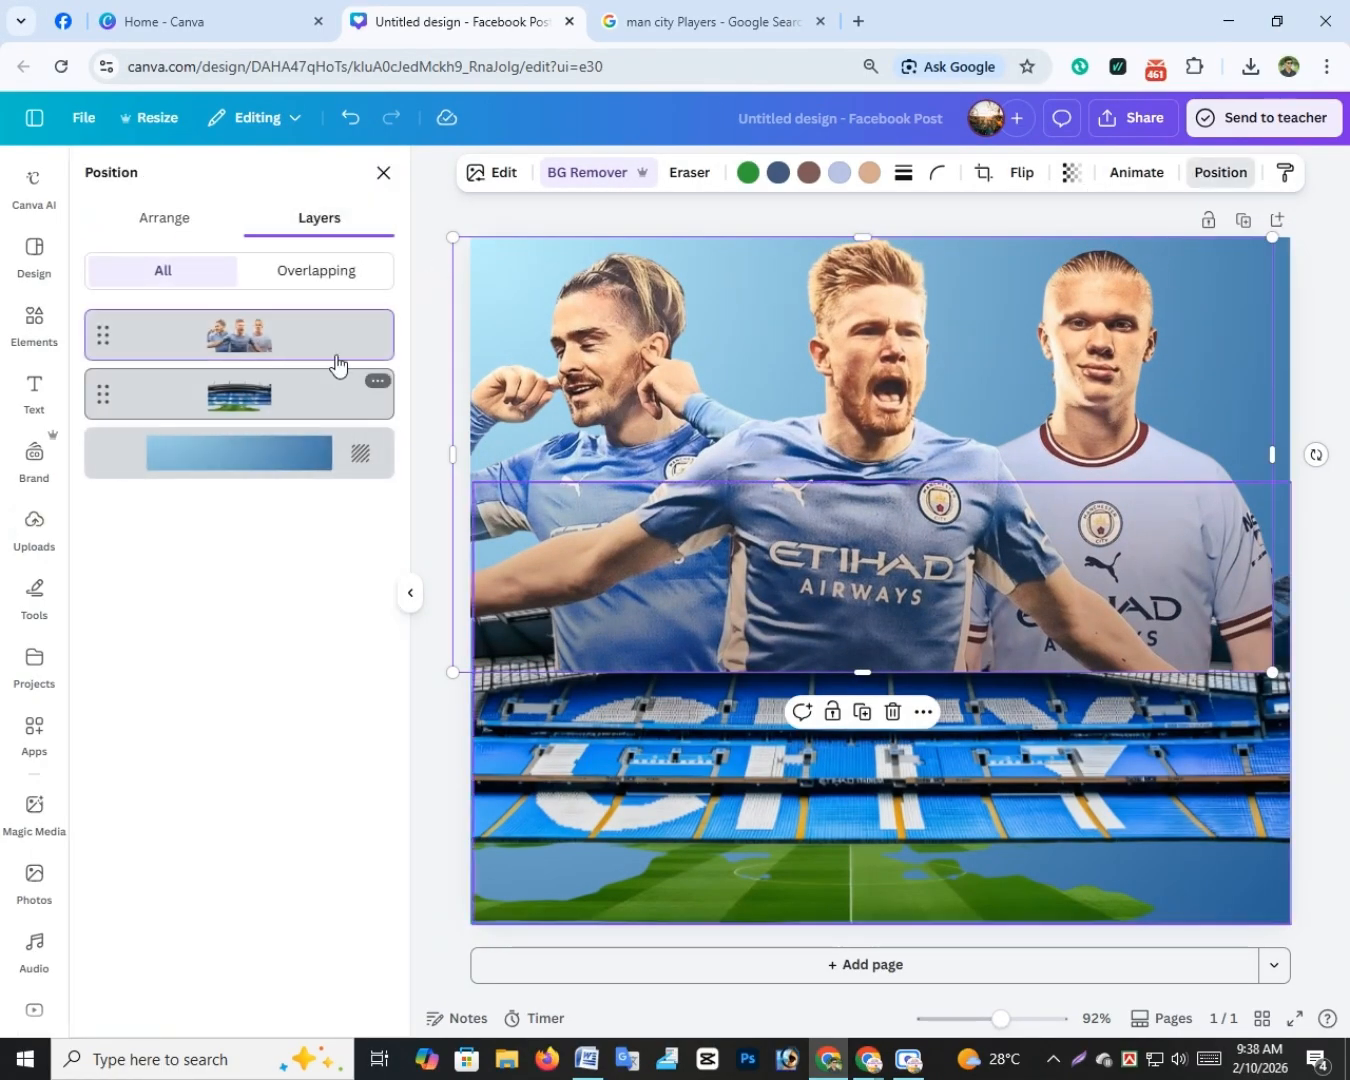
{"action": "left_click_drag", "start_coordinate": [337, 362], "coordinate": [429, 478]}
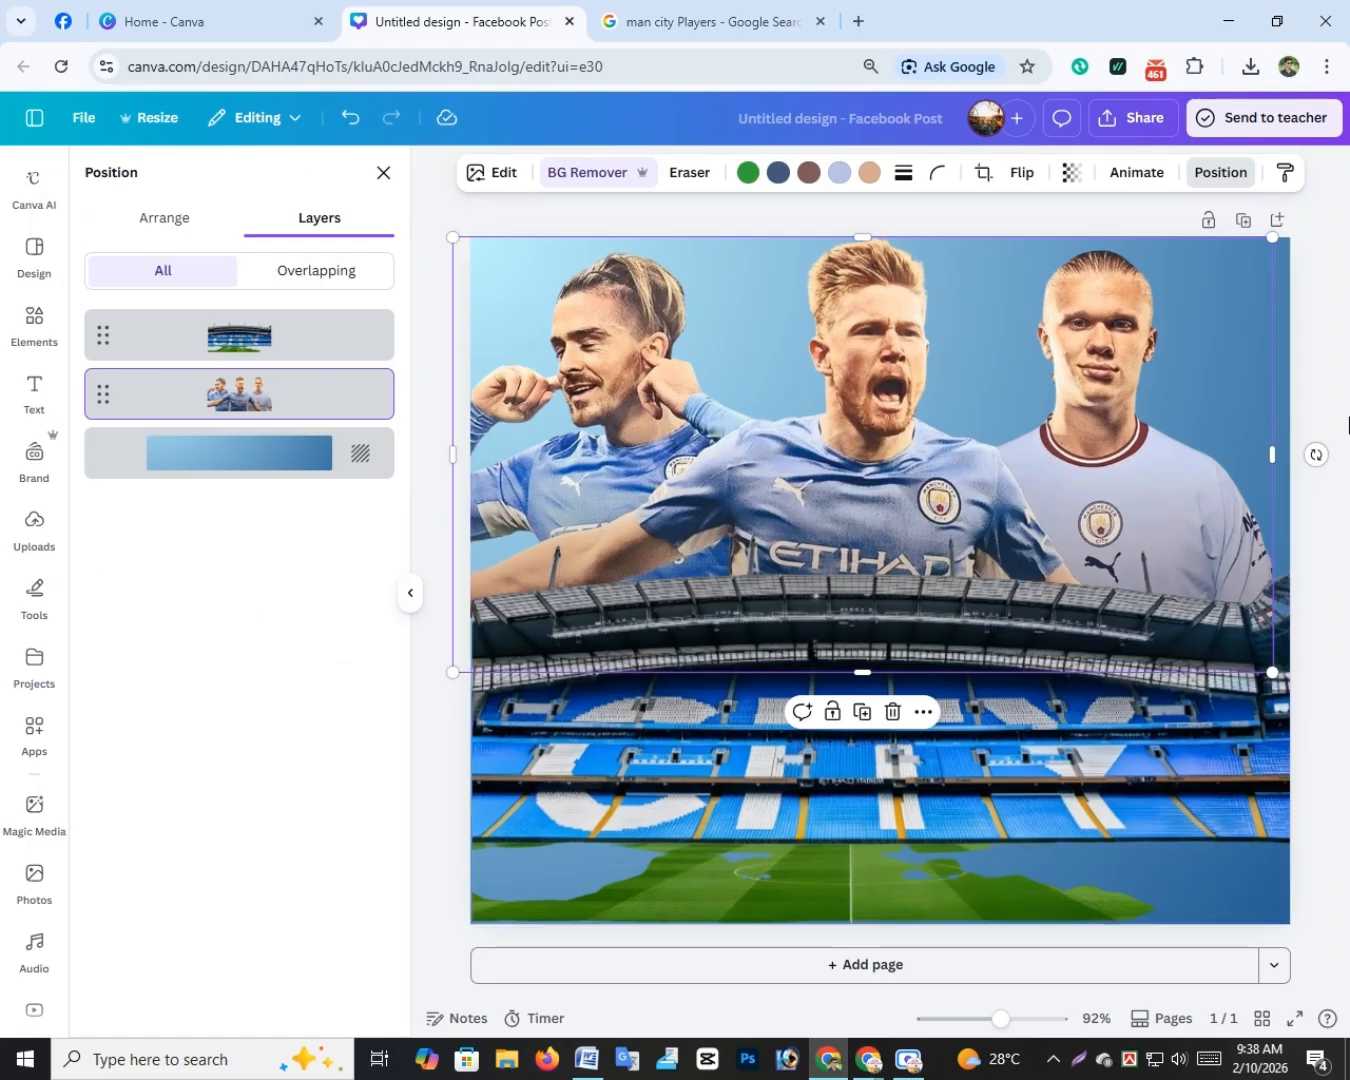
{"action": "left_click", "coordinate": [1346, 425]}
Step: Align the stadium with the page edges and shrink the three-player cutout to about 910 by 483
{"action": "left_click", "coordinate": [1018, 706]}
{"action": "left_click_drag", "start_coordinate": [1018, 707], "coordinate": [1003, 710]}
{"action": "left_click", "coordinate": [860, 364]}
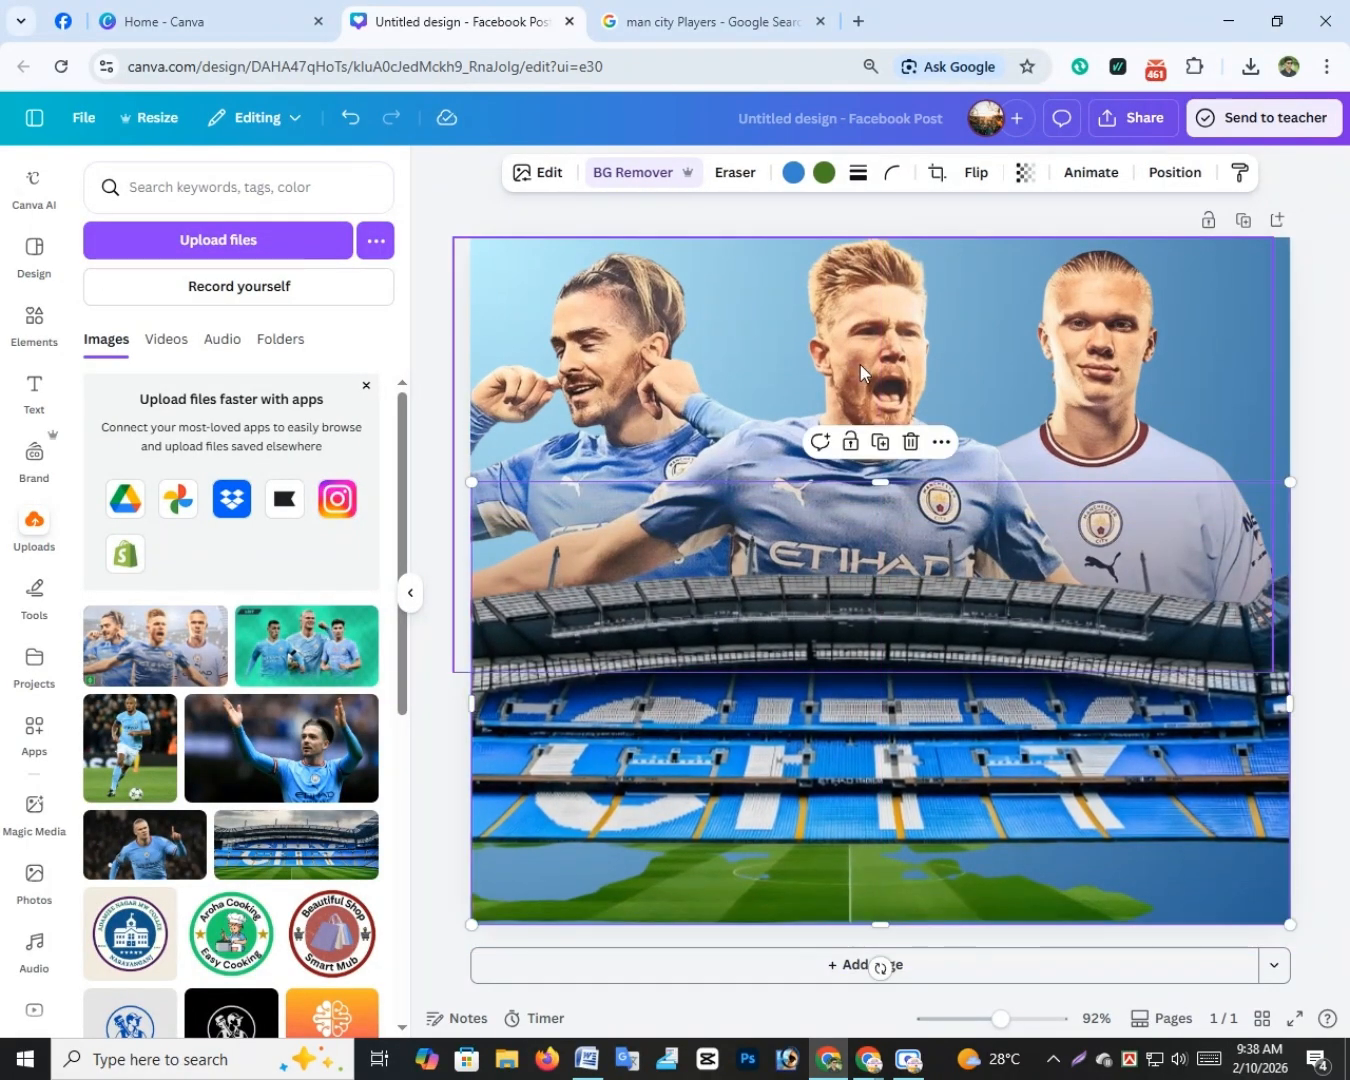
{"action": "left_click_drag", "start_coordinate": [453, 238], "coordinate": [476, 251]}
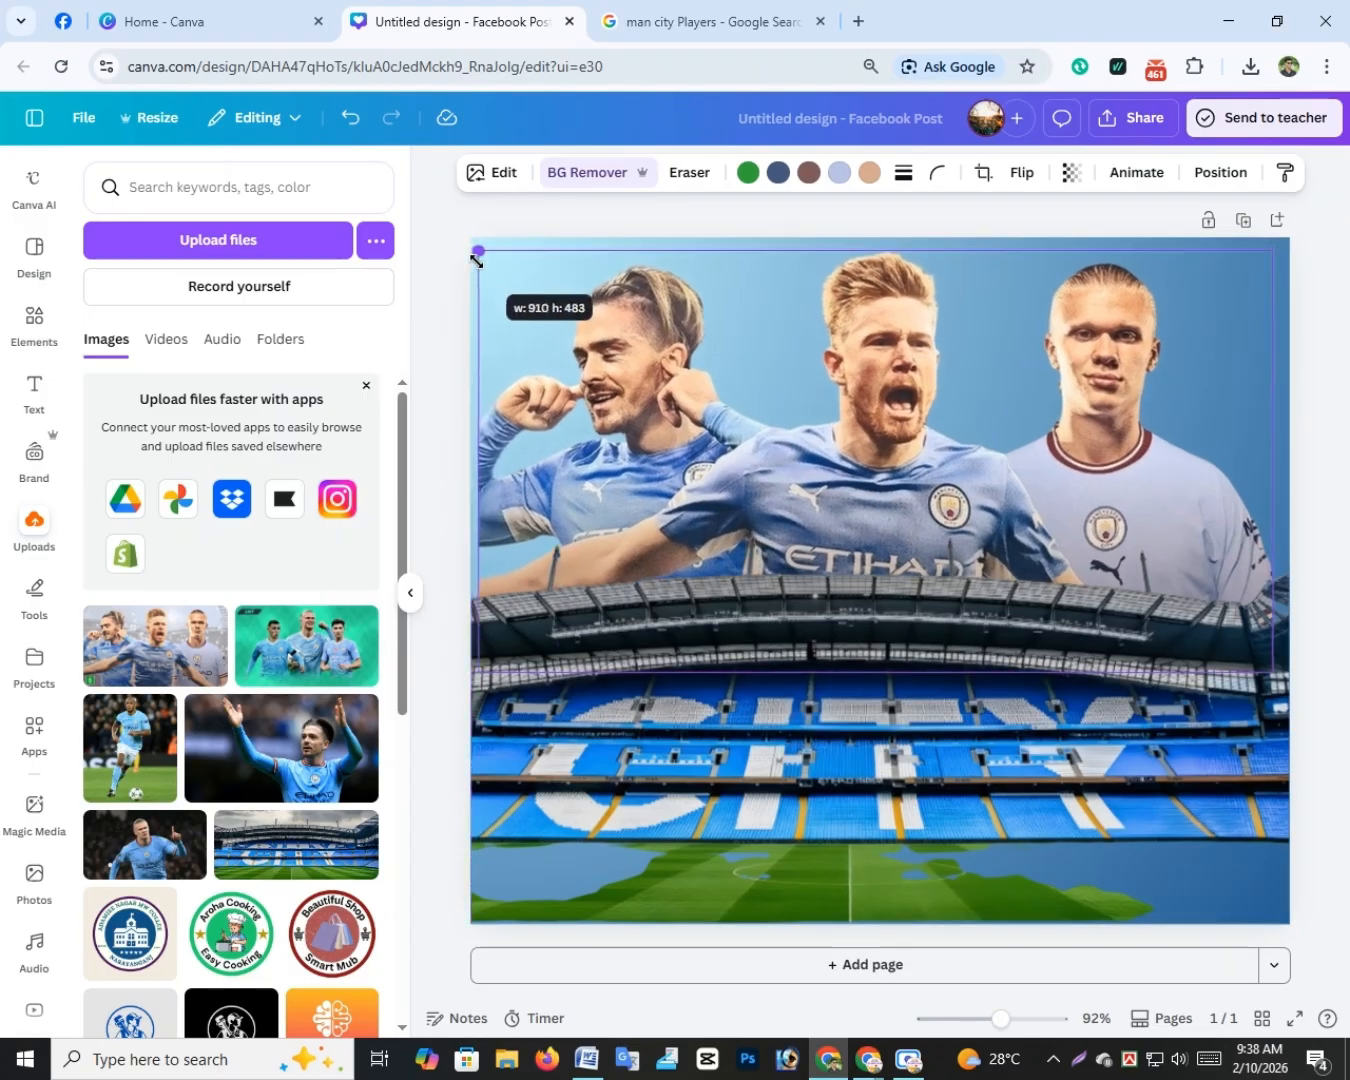
Step: Add the uploaded photo of the single player running with the ball and remove its background
{"action": "left_click", "coordinate": [141, 713]}
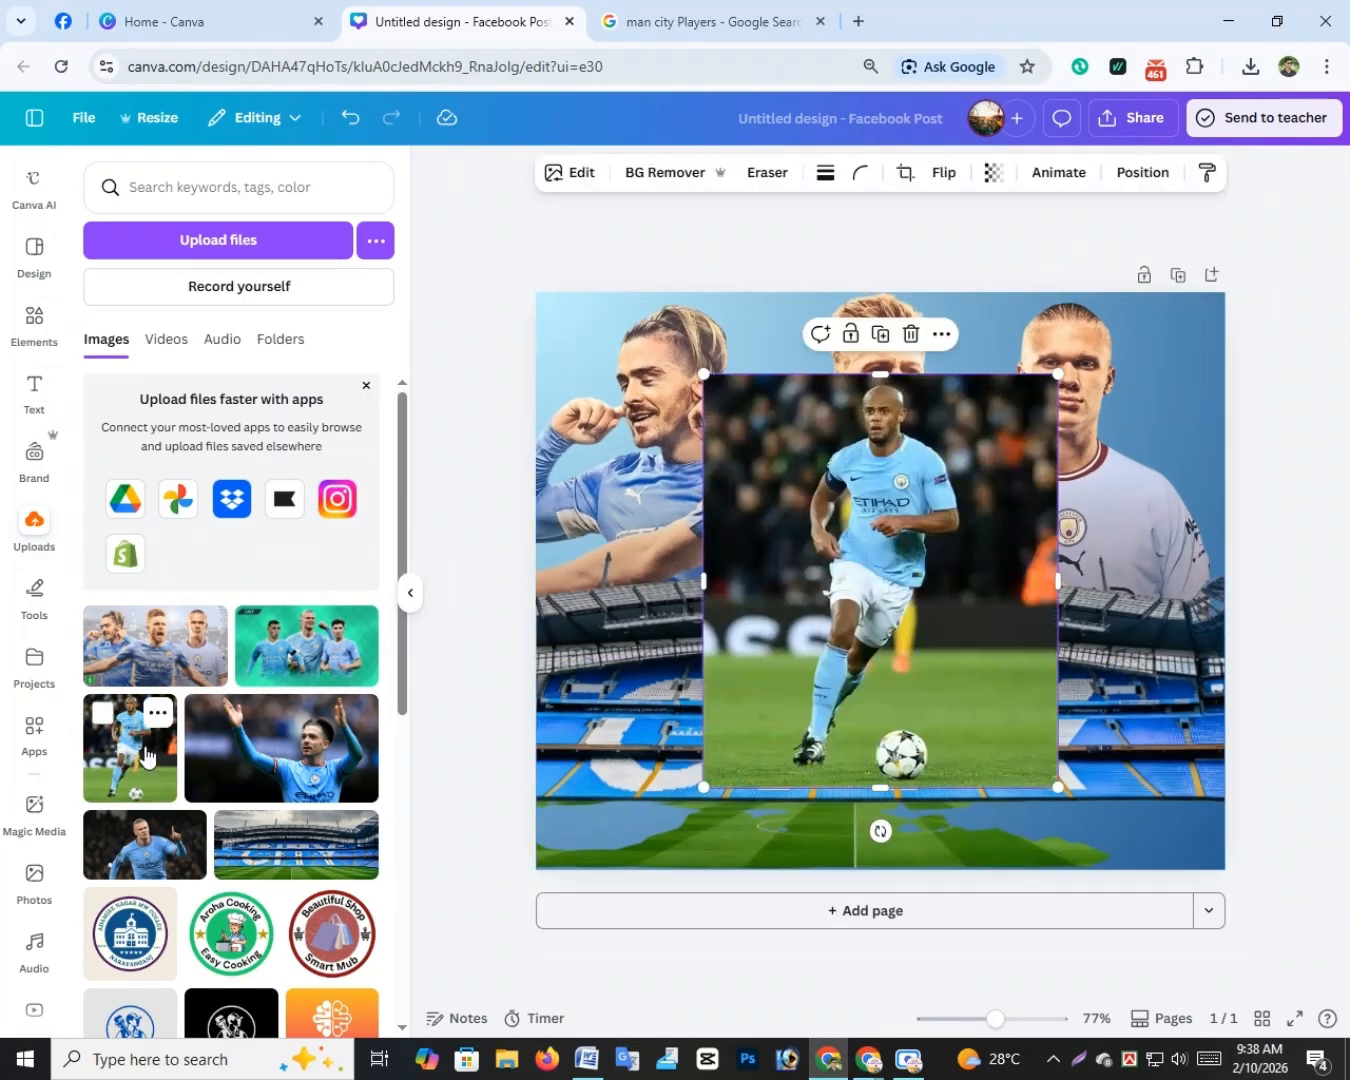
{"action": "left_click", "coordinate": [638, 172]}
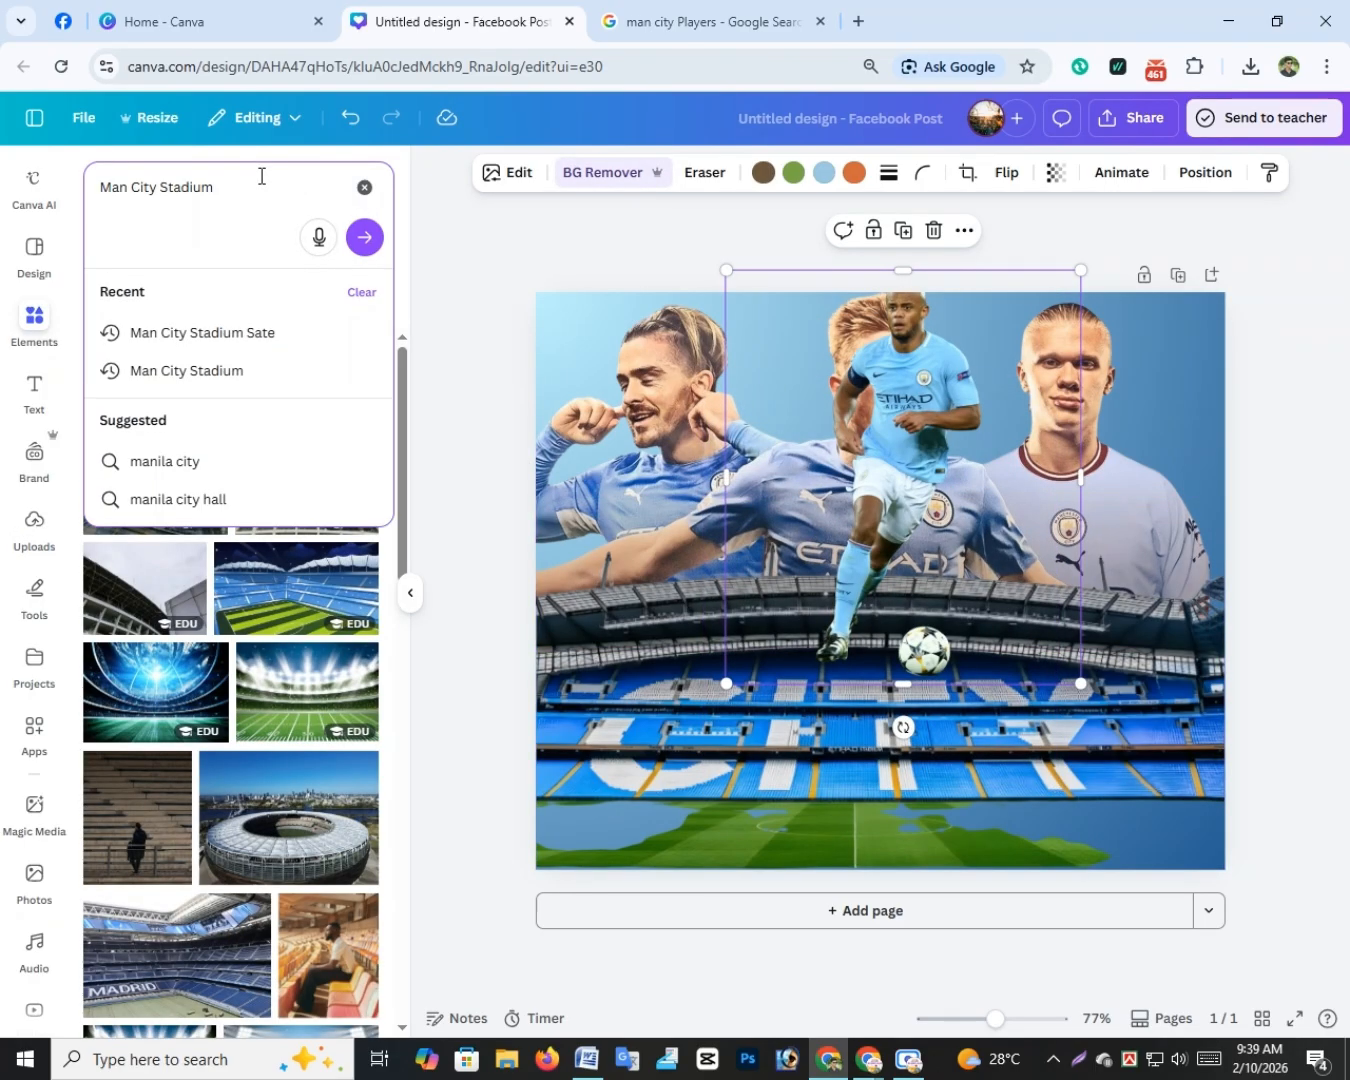
Step: Add a green-pitch stadium photo from the Man City Stadium results and fit its grass strip across the page's full width along the bottom edge
{"action": "scroll", "coordinate": [226, 626], "scroll_direction": "down", "scroll_amount": 10}
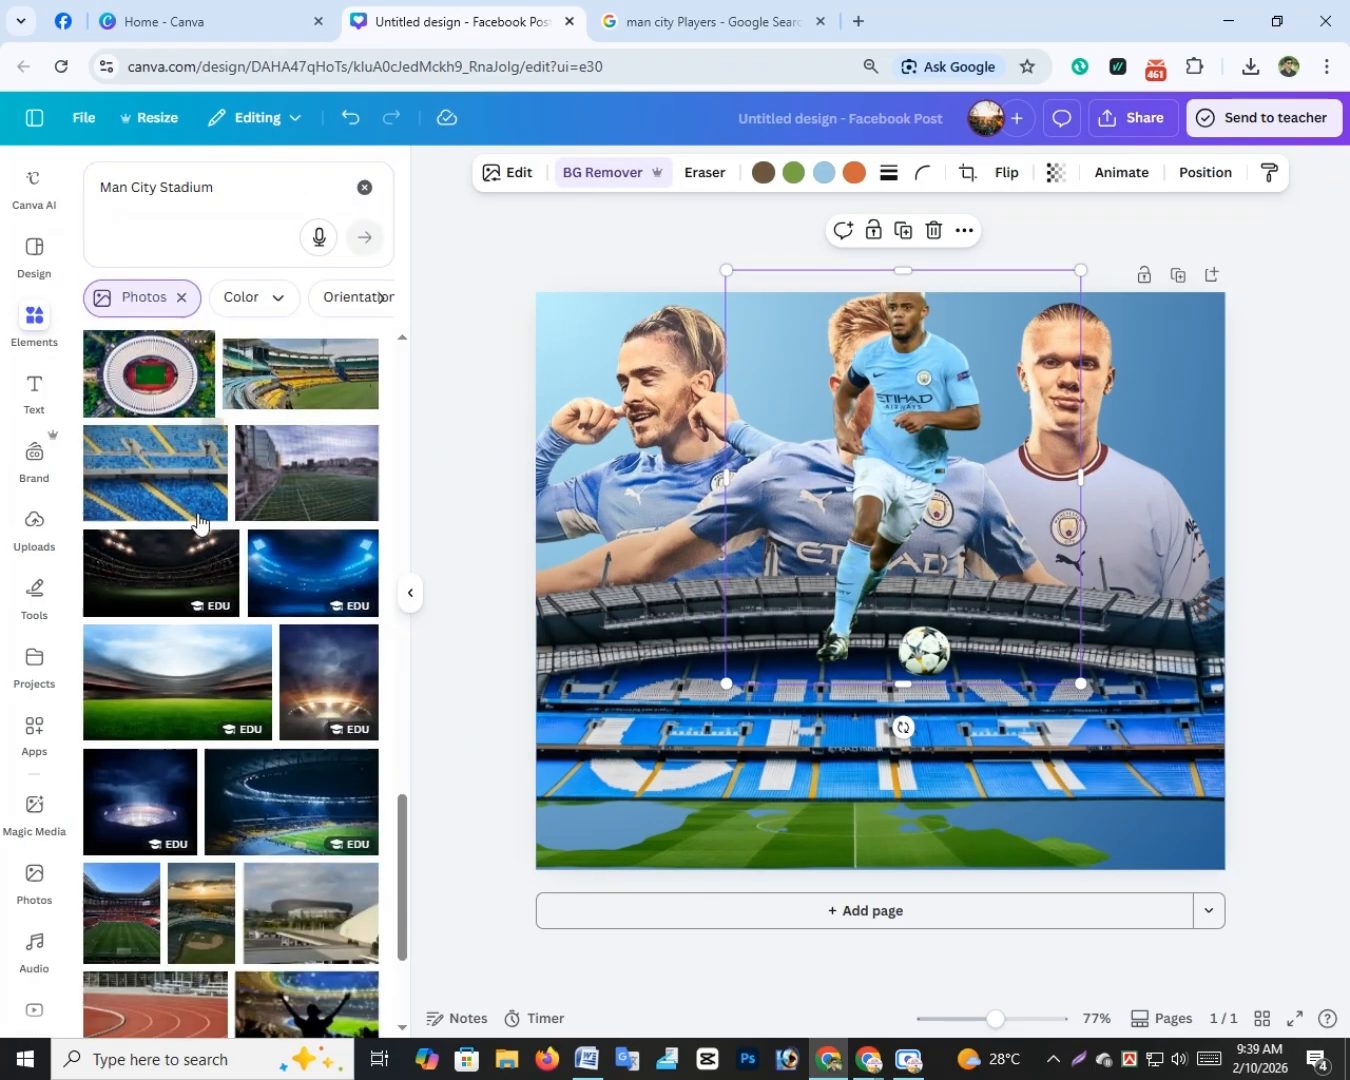
{"action": "left_click", "coordinate": [193, 563]}
{"action": "left_click_drag", "start_coordinate": [836, 468], "coordinate": [847, 879]}
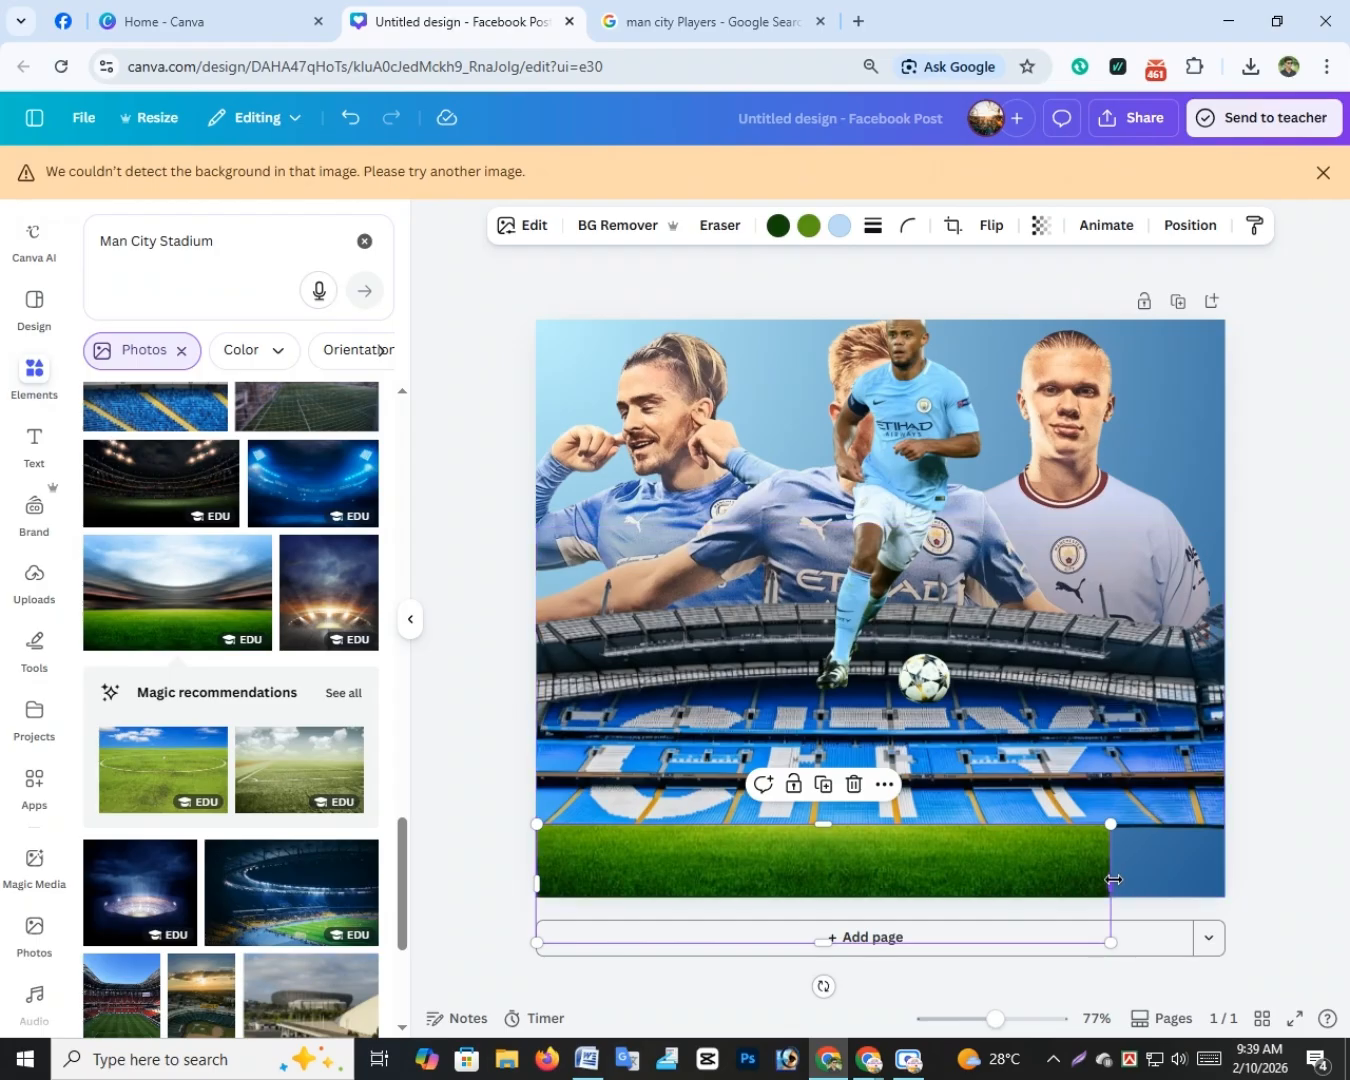
{"action": "left_click_drag", "start_coordinate": [1110, 883], "coordinate": [1236, 880]}
{"action": "left_click", "coordinate": [1348, 733]}
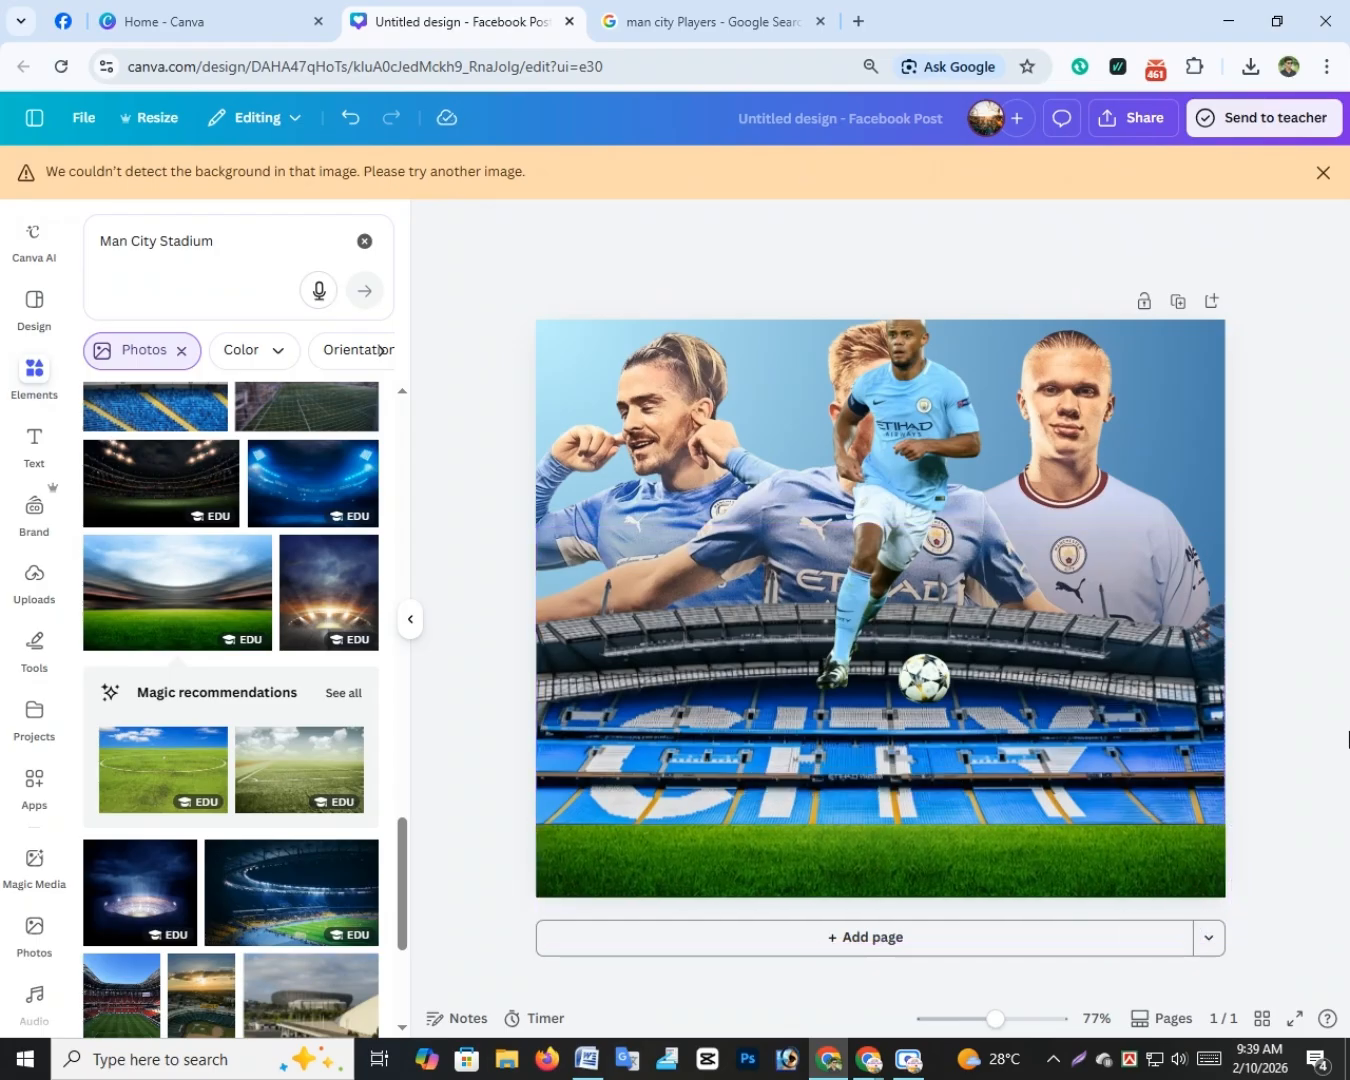
{"action": "left_click_drag", "start_coordinate": [919, 862], "coordinate": [924, 867]}
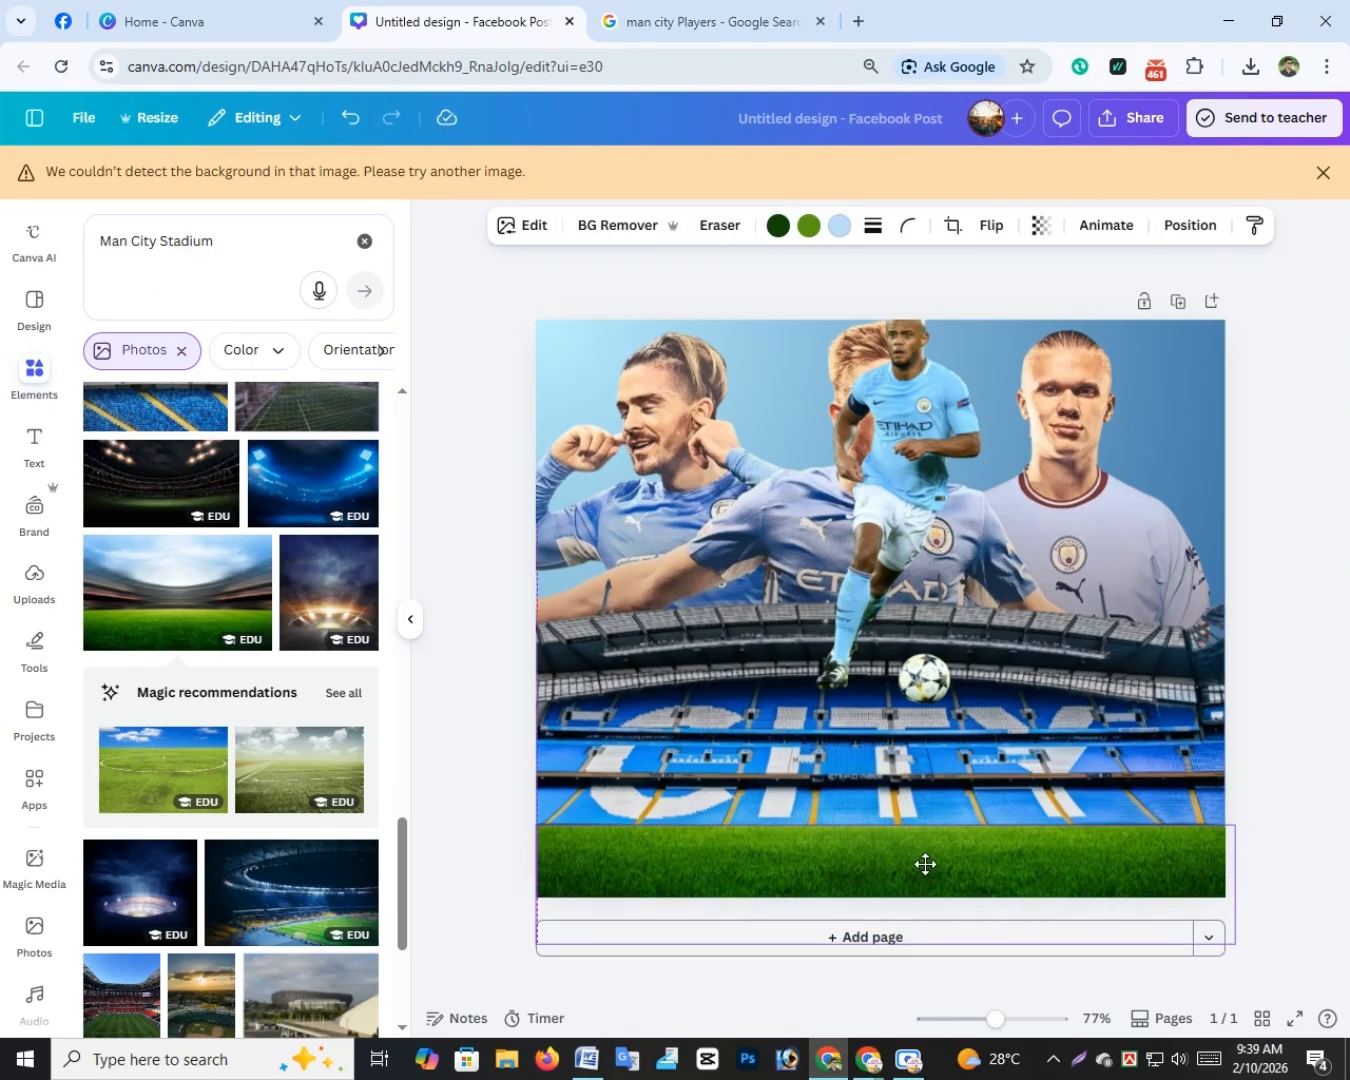
Step: Shrink the running player cutout and move it to the lower center, in front of the stands with the feet over the grass
{"action": "left_click", "coordinate": [960, 468]}
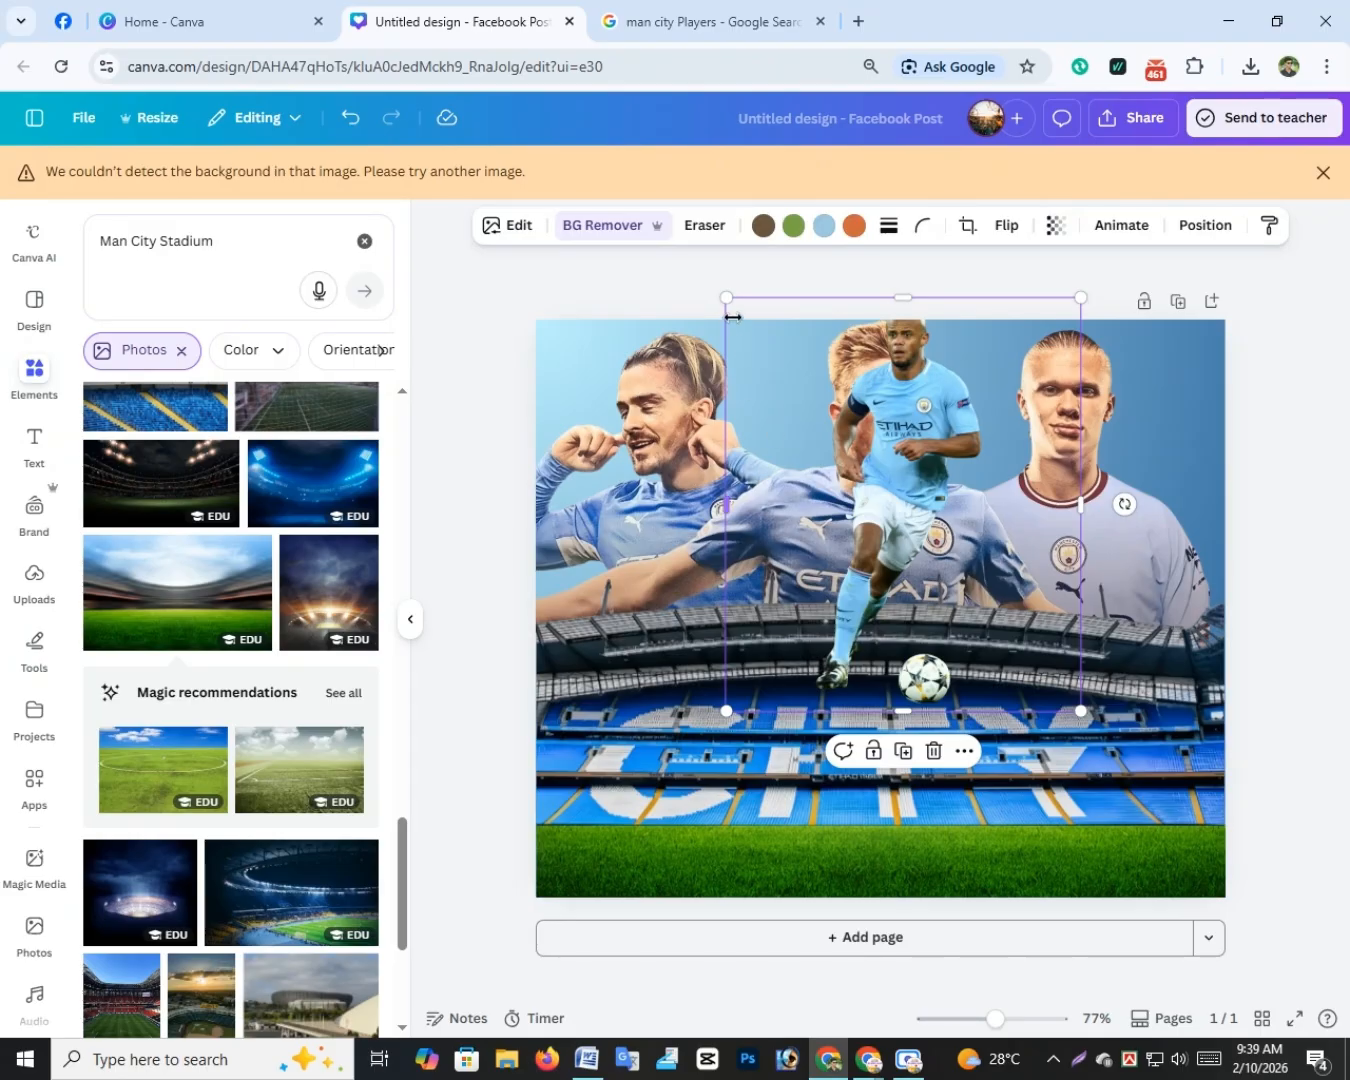
{"action": "left_click_drag", "start_coordinate": [726, 299], "coordinate": [890, 424]}
{"action": "left_click_drag", "start_coordinate": [962, 555], "coordinate": [865, 688]}
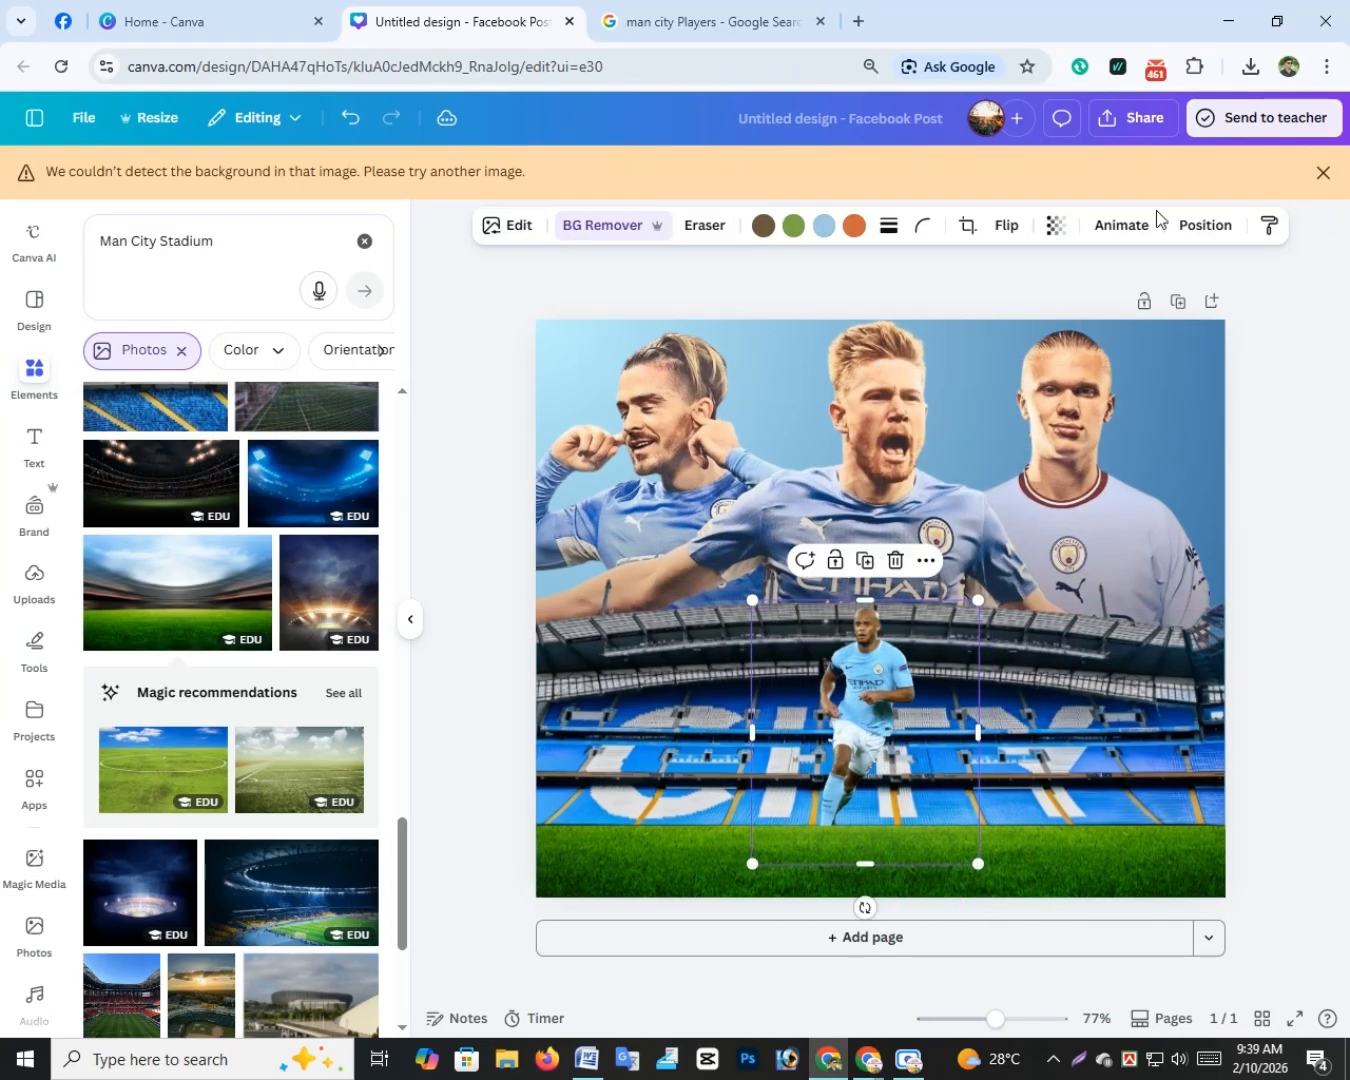
Step: Bring the running player's layer in front of the grass and fine-tune the cutout's size and position
{"action": "left_click", "coordinate": [1206, 225]}
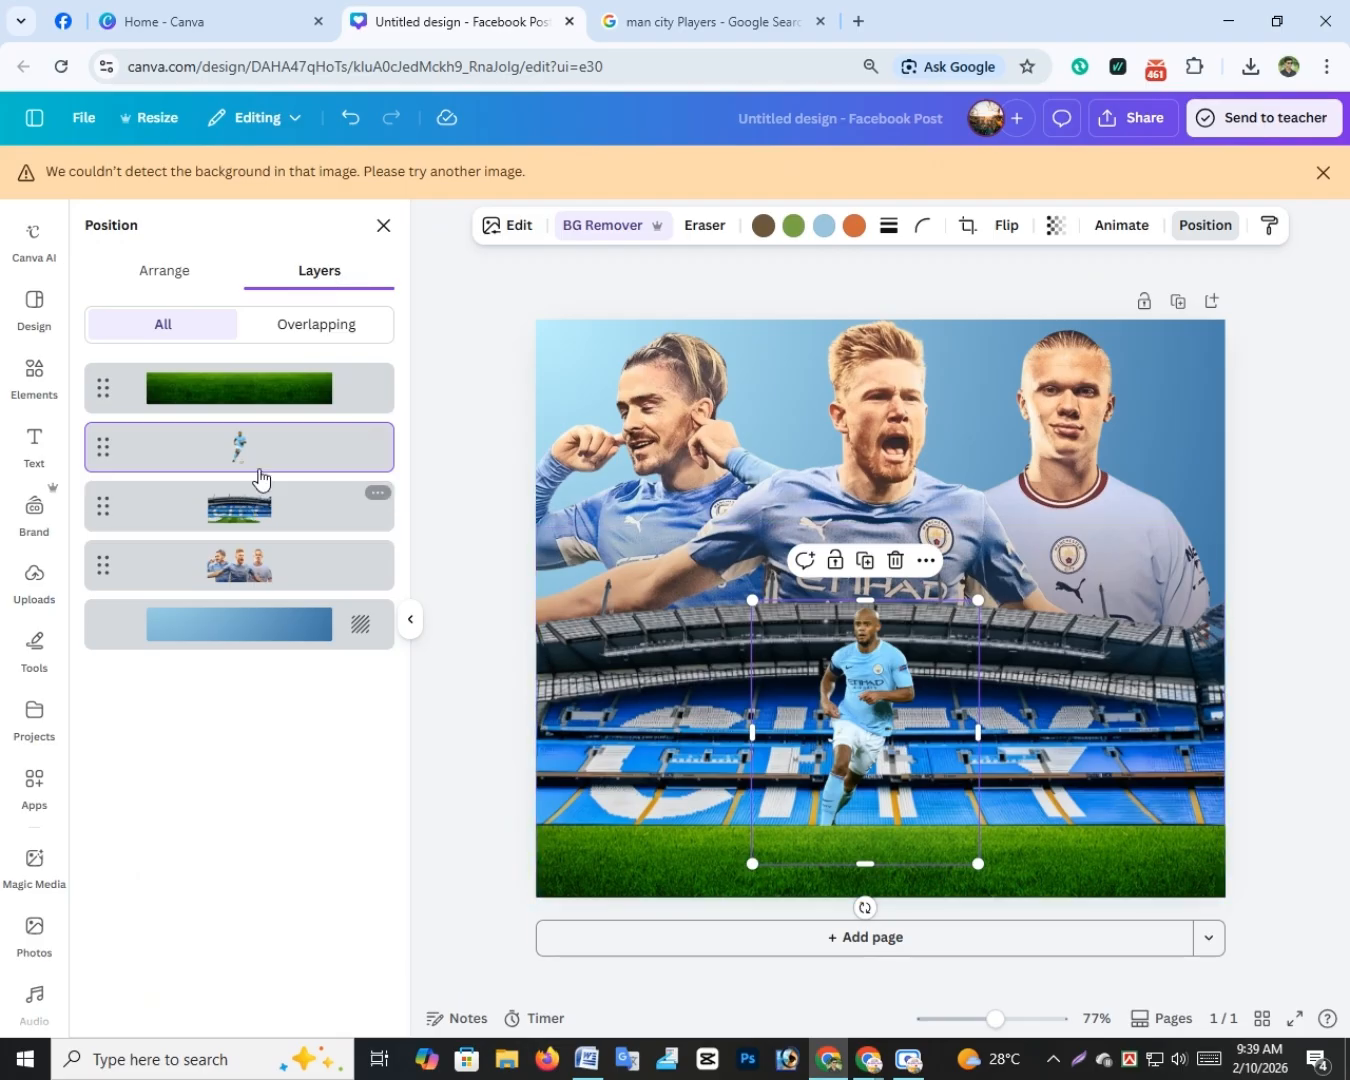
{"action": "left_click_drag", "start_coordinate": [260, 470], "coordinate": [261, 388]}
{"action": "left_click_drag", "start_coordinate": [754, 601], "coordinate": [730, 603]}
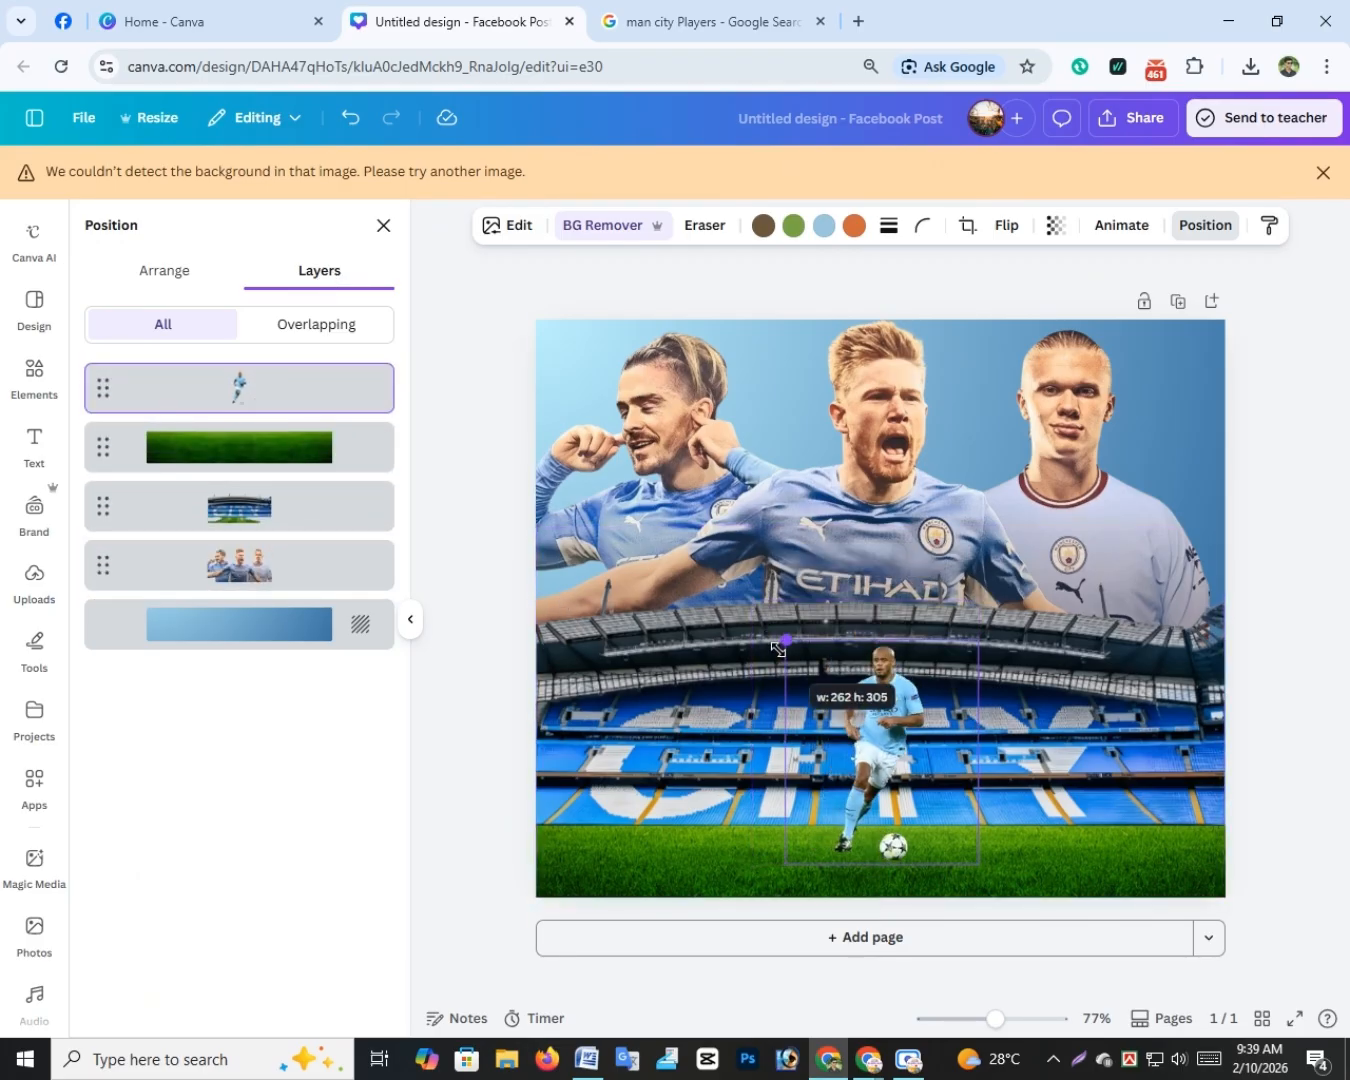
Step: Search the photo elements for "Sadow" and add the picture with curved shadows along its upper and lower edges
{"action": "left_click", "coordinate": [34, 378]}
{"action": "left_click", "coordinate": [145, 246]}
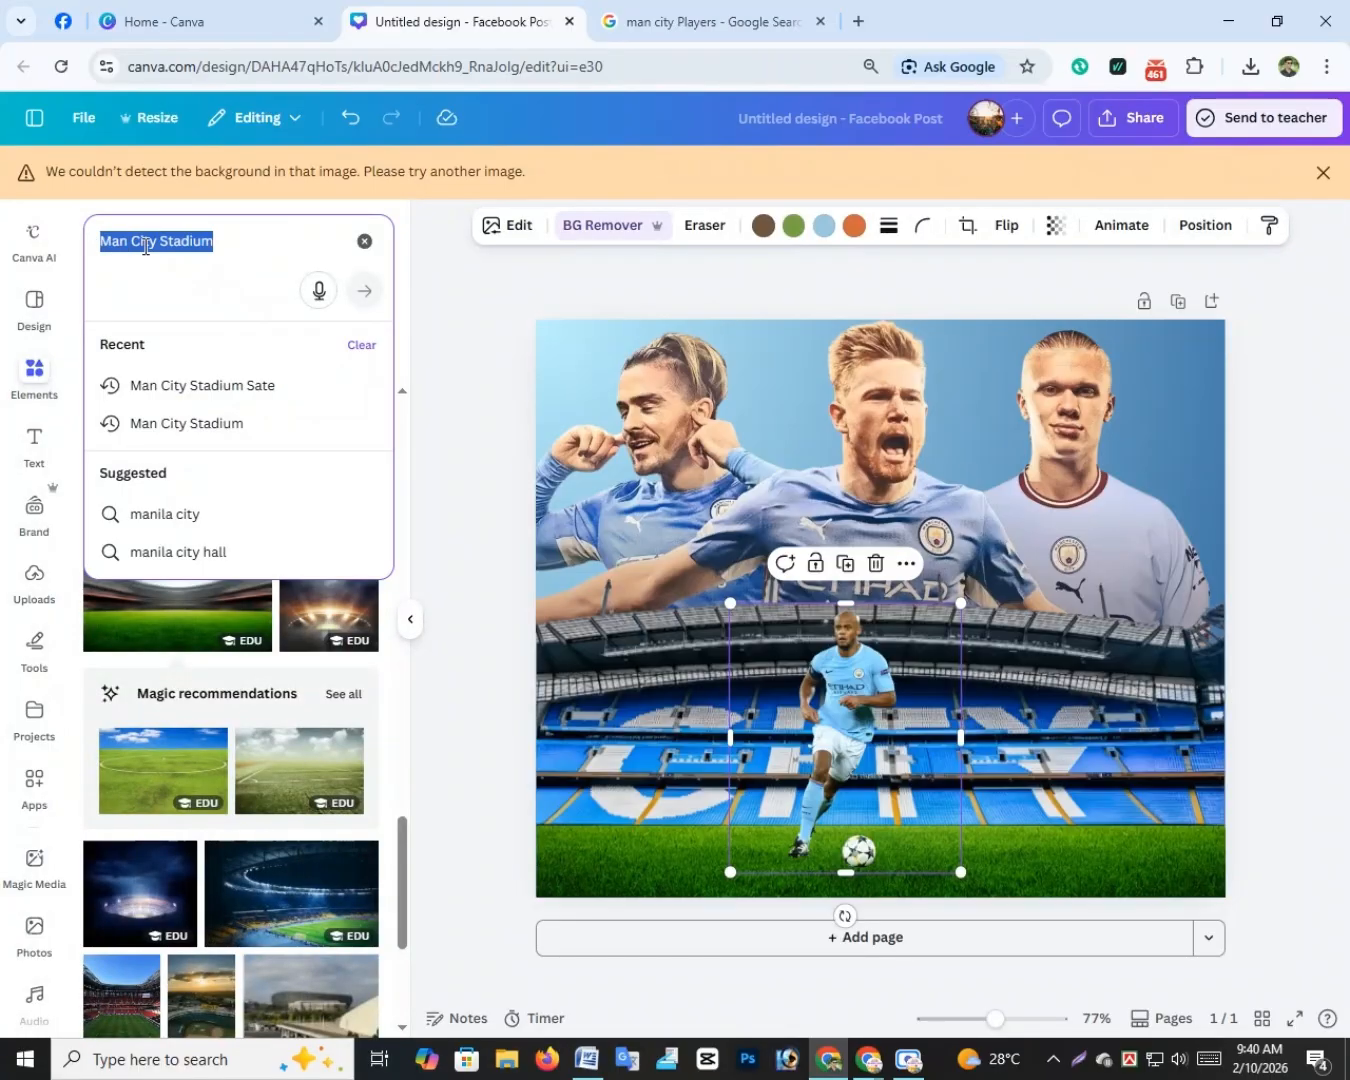
{"action": "type", "text": "Sadow"}
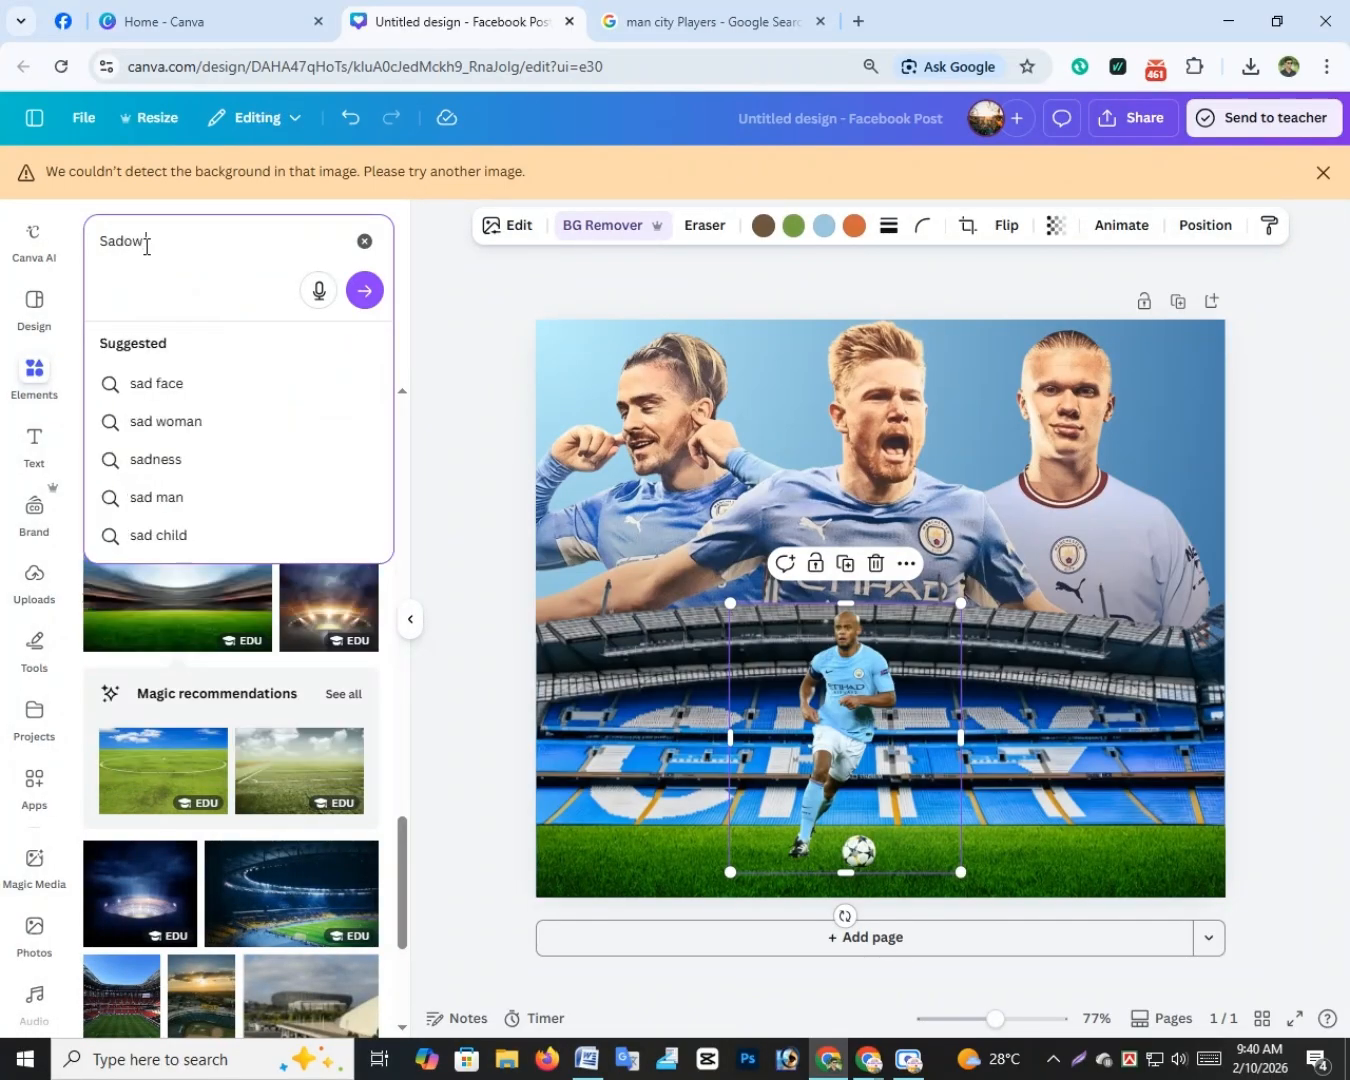
{"action": "key", "text": "Return"}
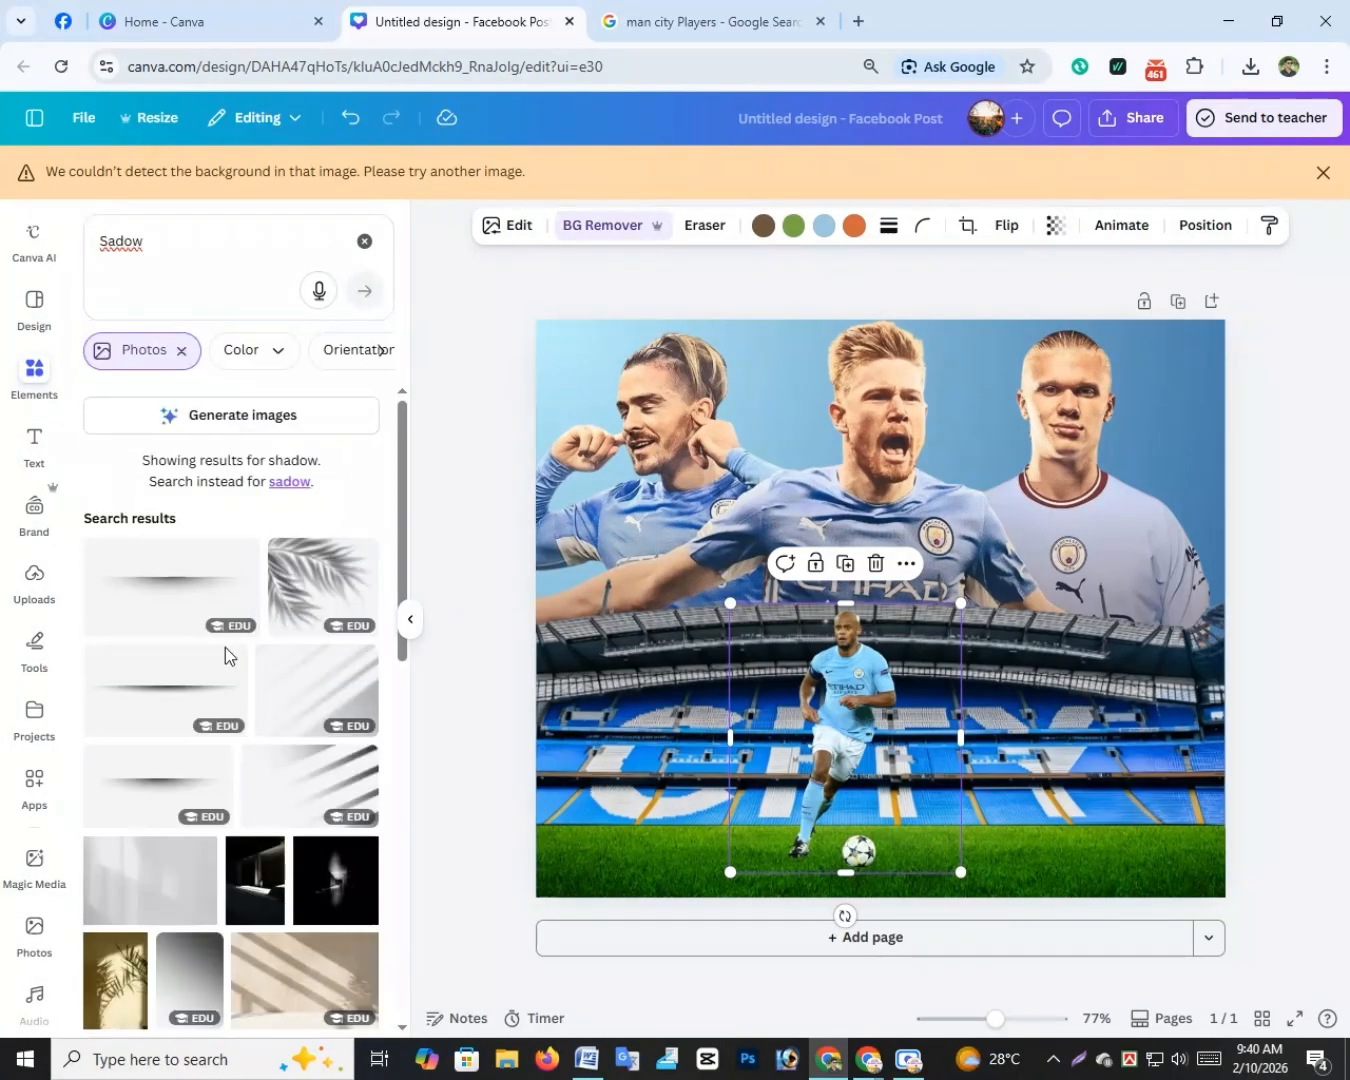
{"action": "scroll", "coordinate": [225, 646], "scroll_direction": "down", "scroll_amount": 3}
{"action": "left_click", "coordinate": [145, 688]}
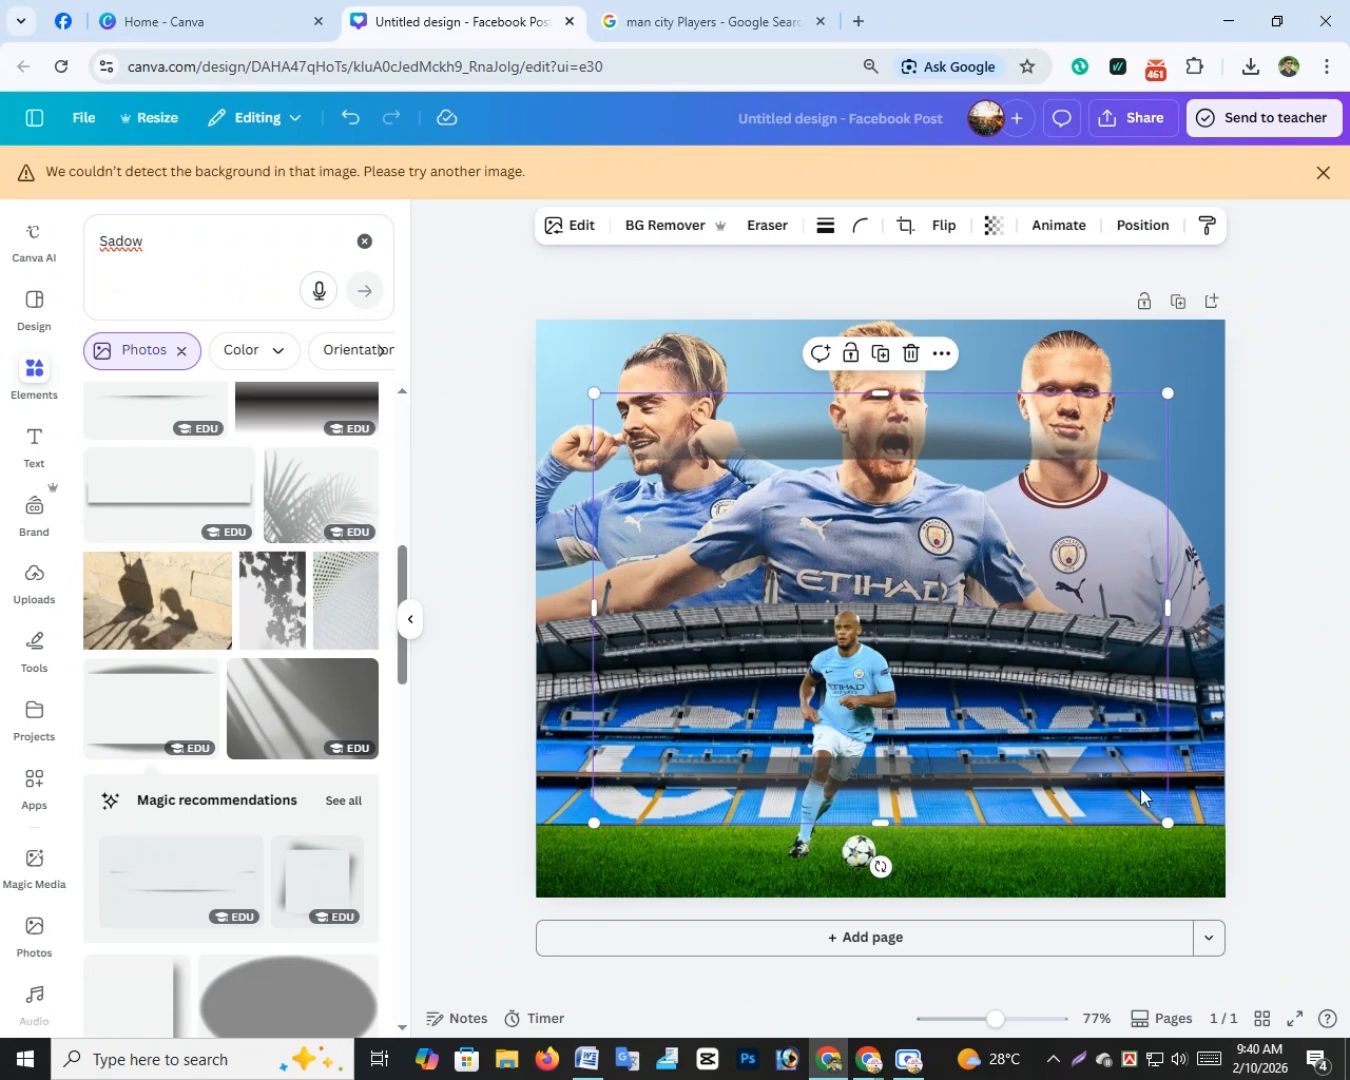
Step: Crop and shrink the shadow image to a small strip on the grass just below the running player's feet
{"action": "left_click_drag", "start_coordinate": [1141, 622], "coordinate": [743, 632]}
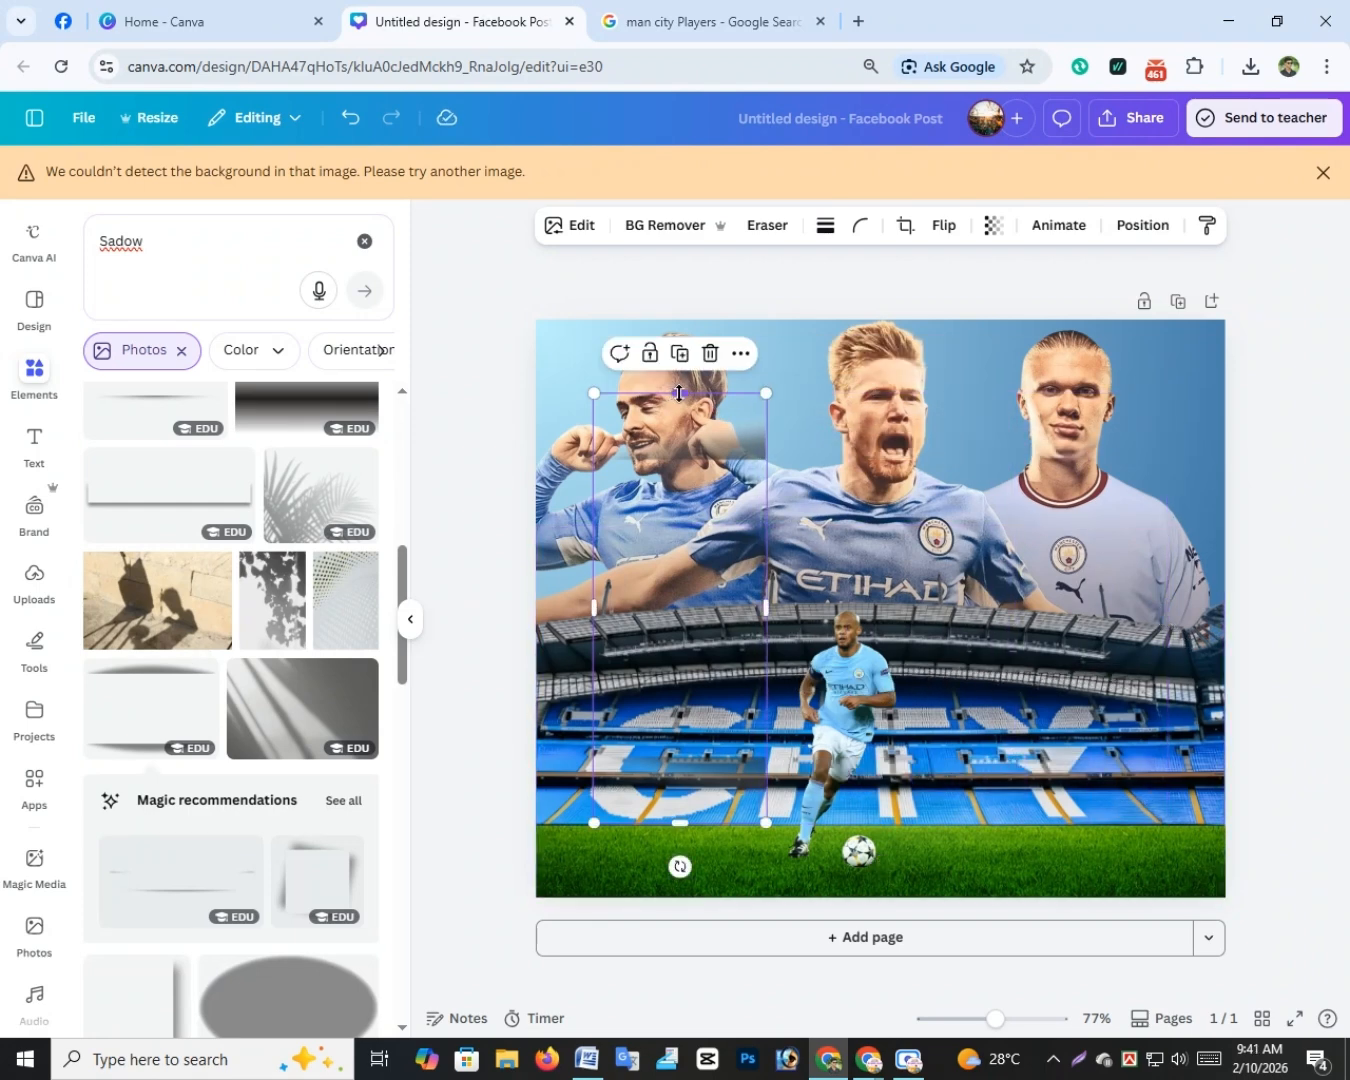
{"action": "left_click_drag", "start_coordinate": [680, 393], "coordinate": [681, 873]}
{"action": "left_click_drag", "start_coordinate": [680, 806], "coordinate": [759, 312]}
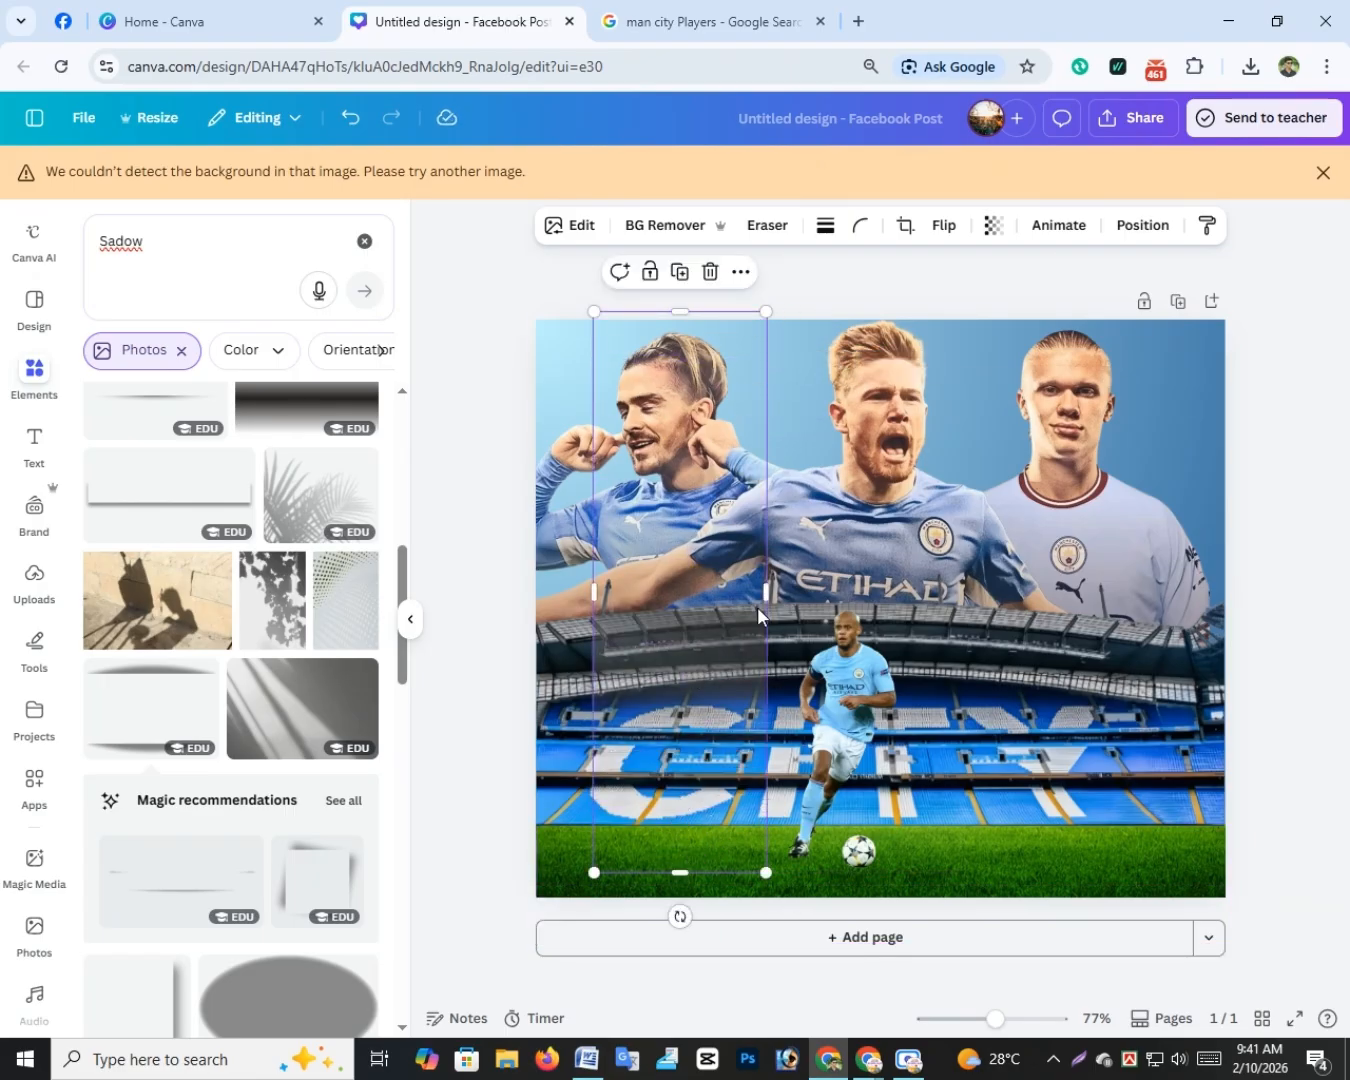
{"action": "left_click_drag", "start_coordinate": [792, 594], "coordinate": [1109, 594]}
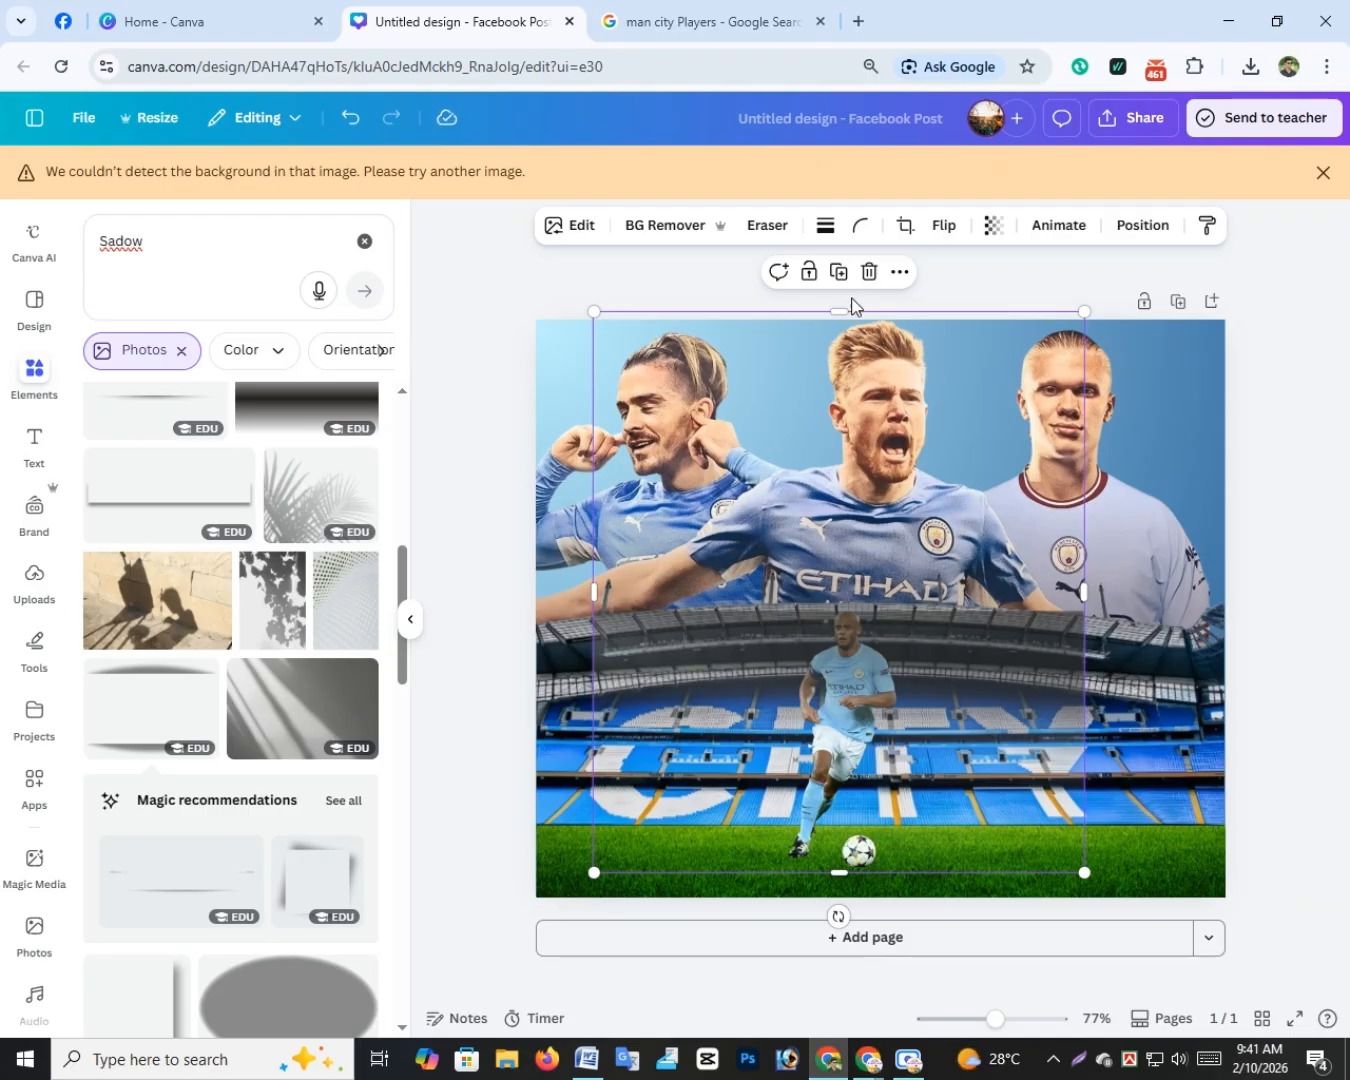
{"action": "left_click_drag", "start_coordinate": [839, 323], "coordinate": [839, 568]}
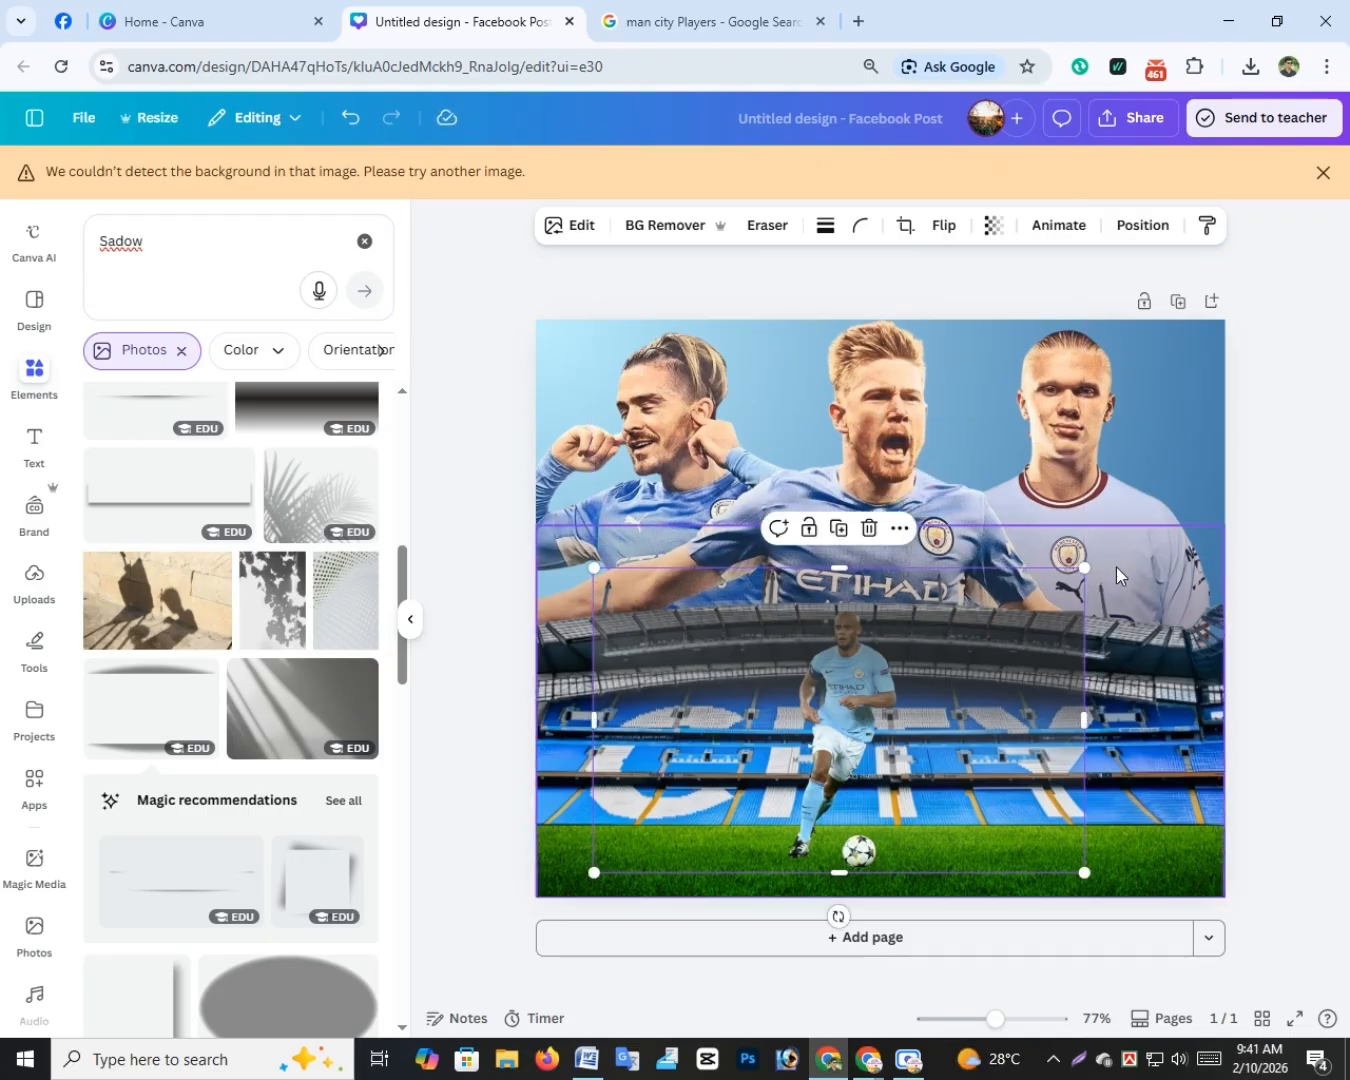
{"action": "left_click_drag", "start_coordinate": [1086, 567], "coordinate": [655, 884]}
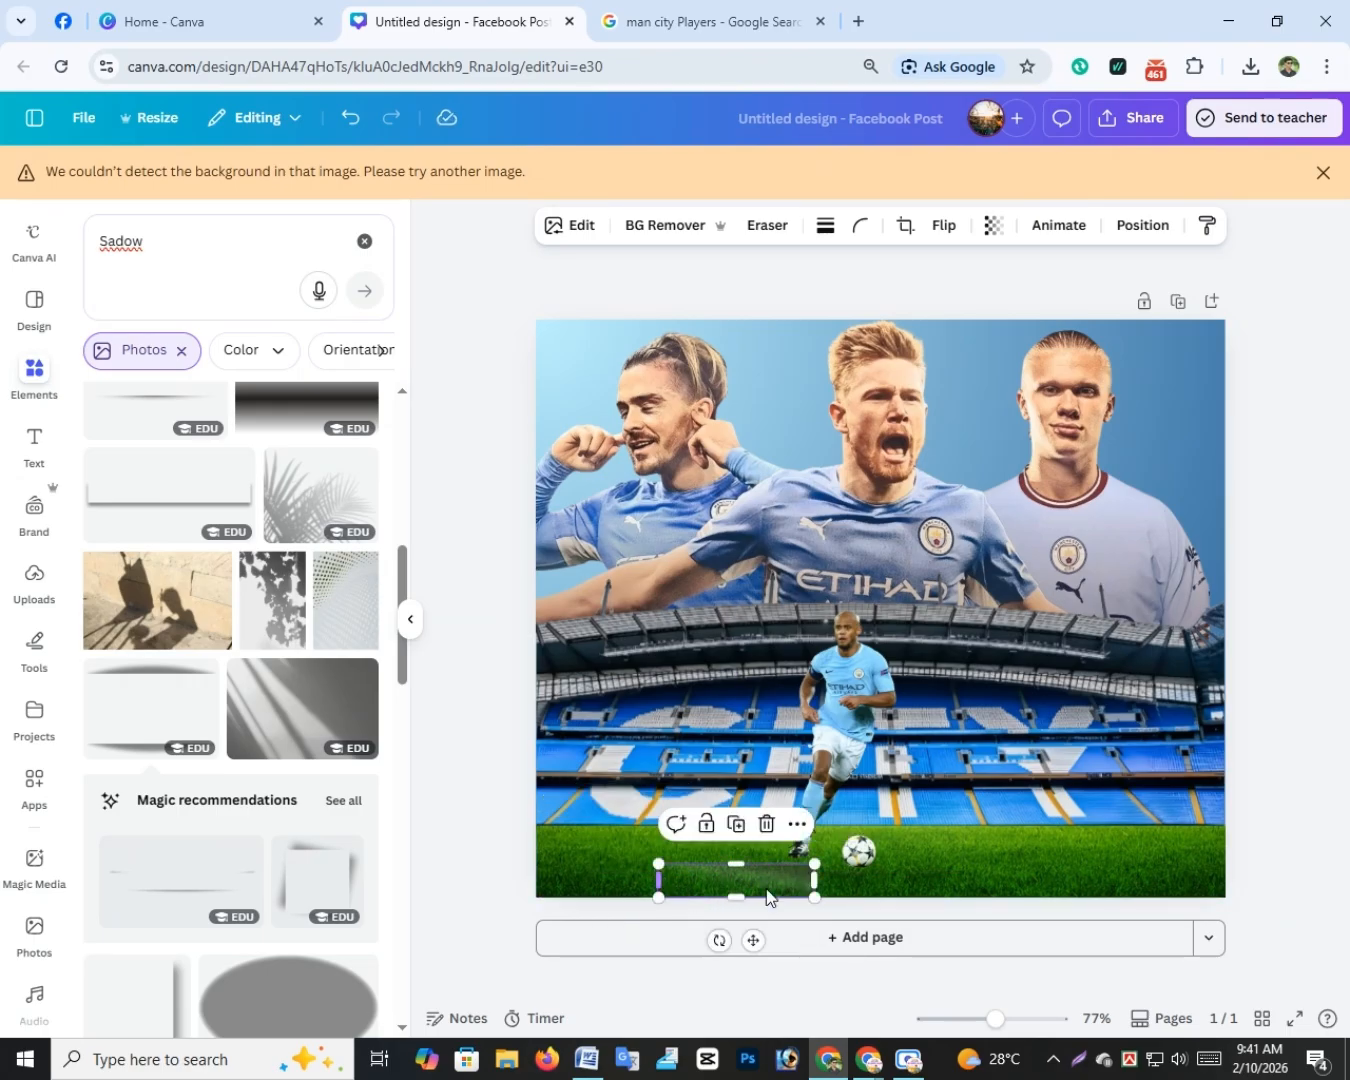
Step: Set the shadow strip's transparency to 33 and enlarge it to extend beneath the player and the ball
{"action": "left_click", "coordinate": [985, 226]}
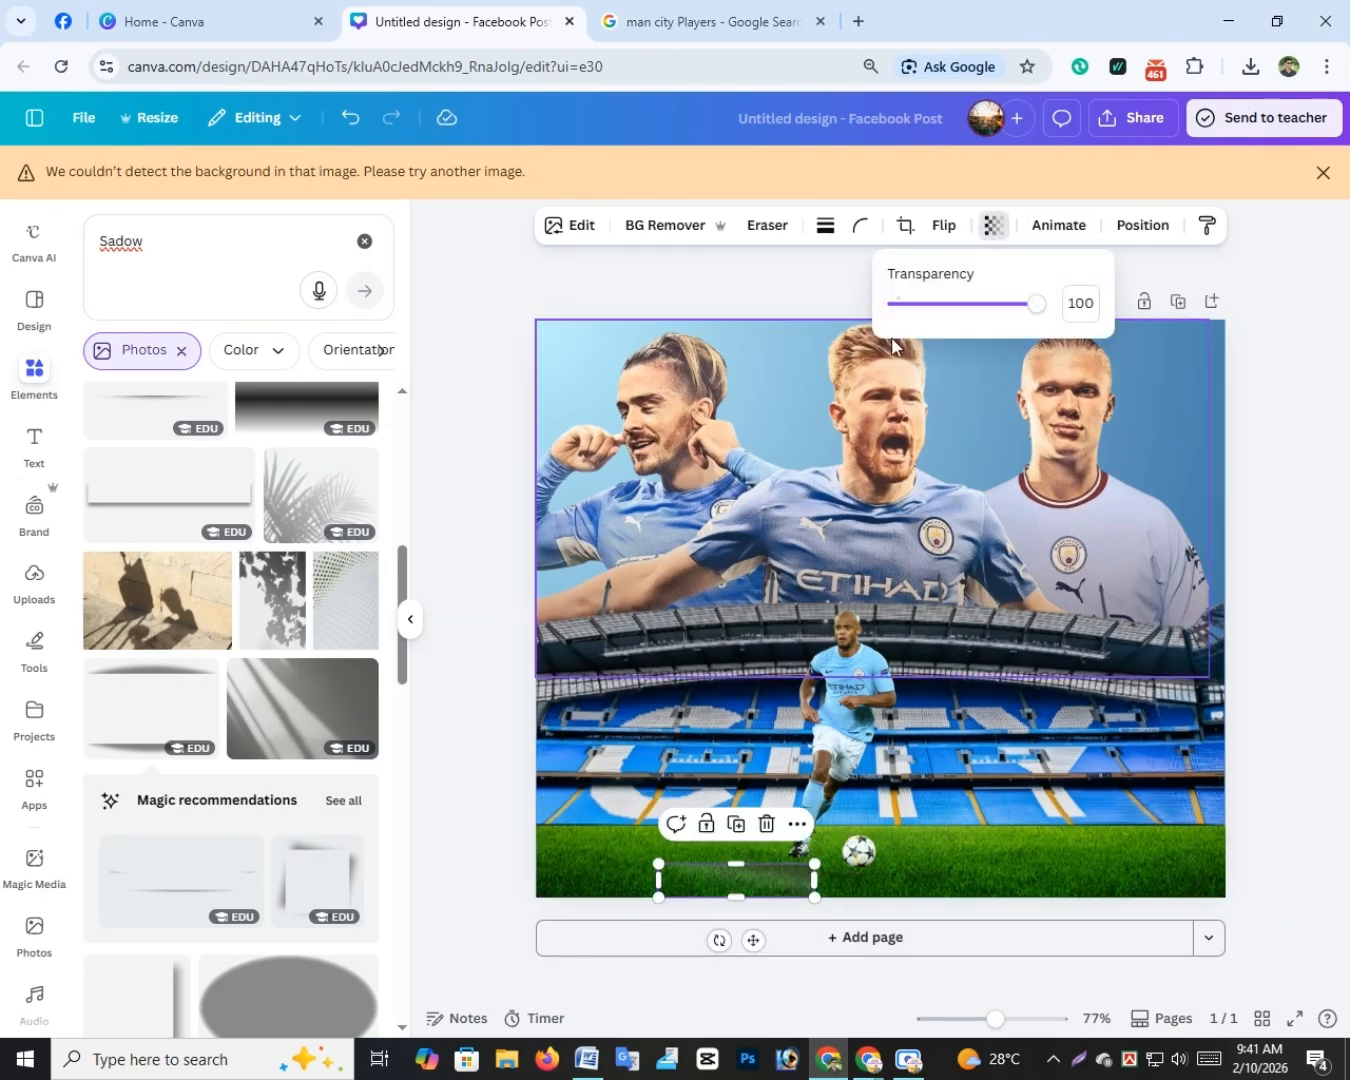
{"action": "left_click_drag", "start_coordinate": [985, 312], "coordinate": [943, 317]}
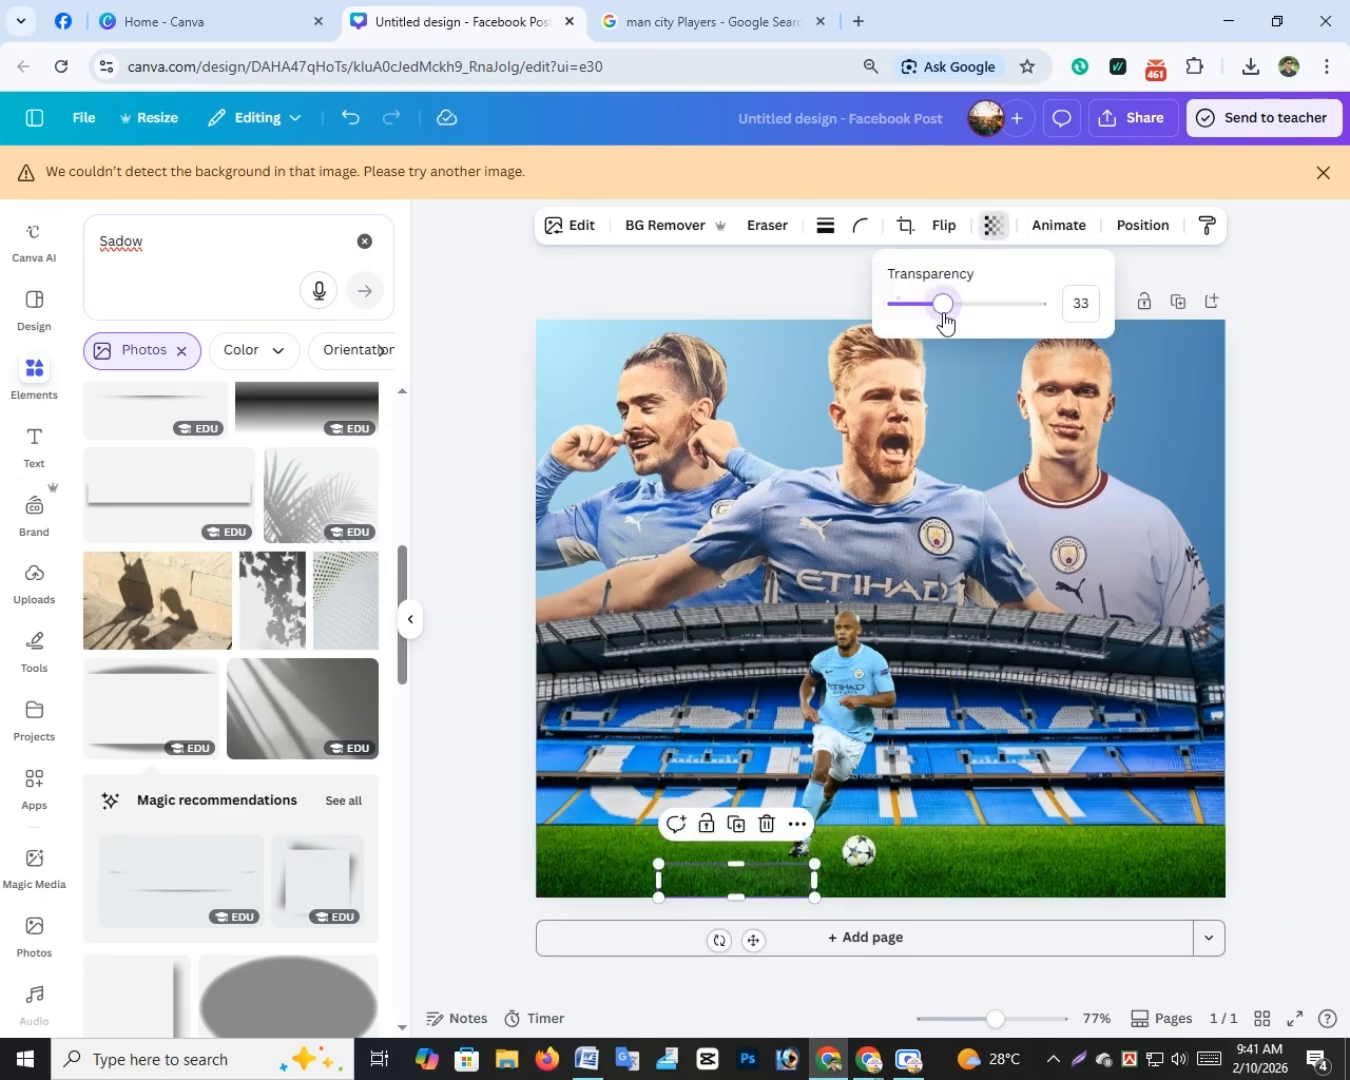
{"action": "left_click", "coordinate": [1236, 537]}
{"action": "left_click", "coordinate": [772, 882]}
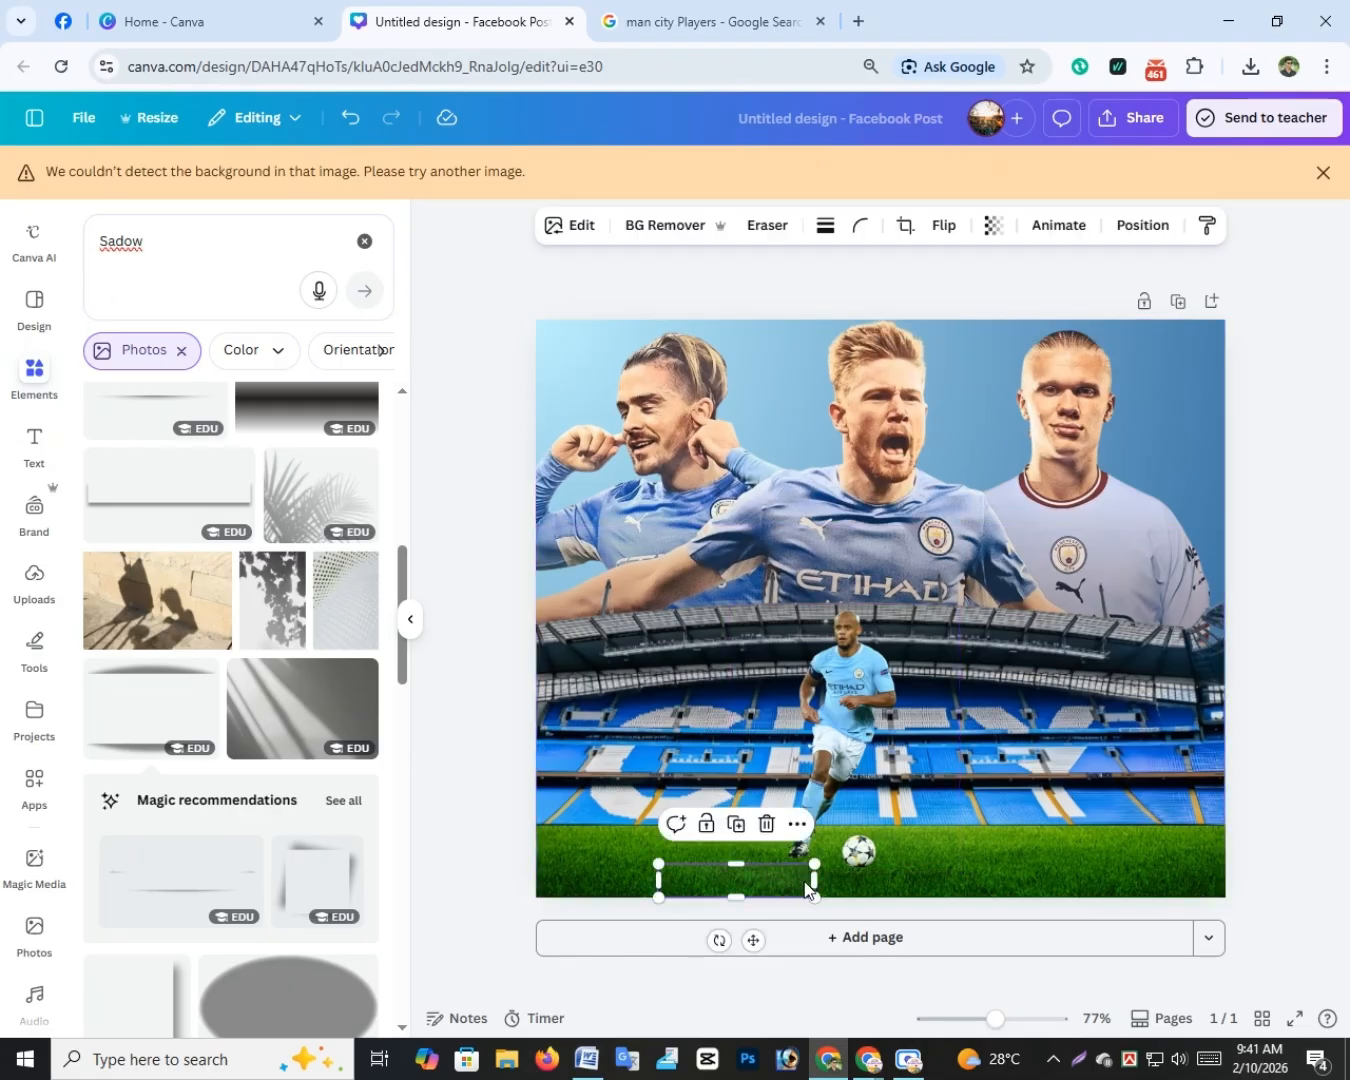
{"action": "left_click_drag", "start_coordinate": [812, 879], "coordinate": [885, 880]}
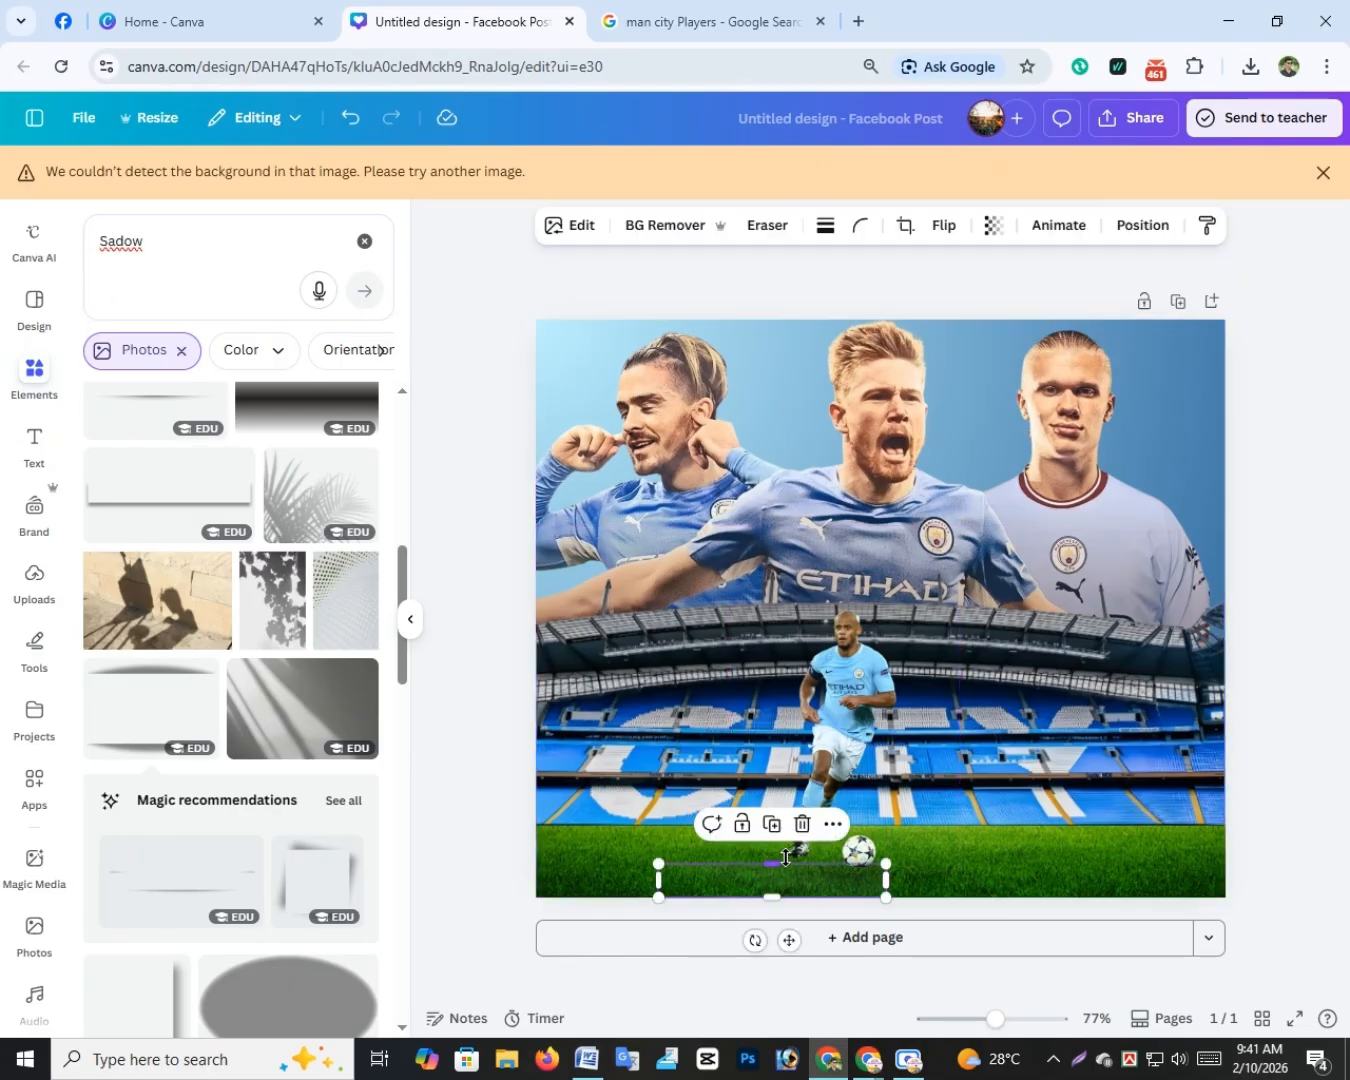
{"action": "left_click_drag", "start_coordinate": [785, 857], "coordinate": [784, 839]}
{"action": "left_click", "coordinate": [1288, 566]}
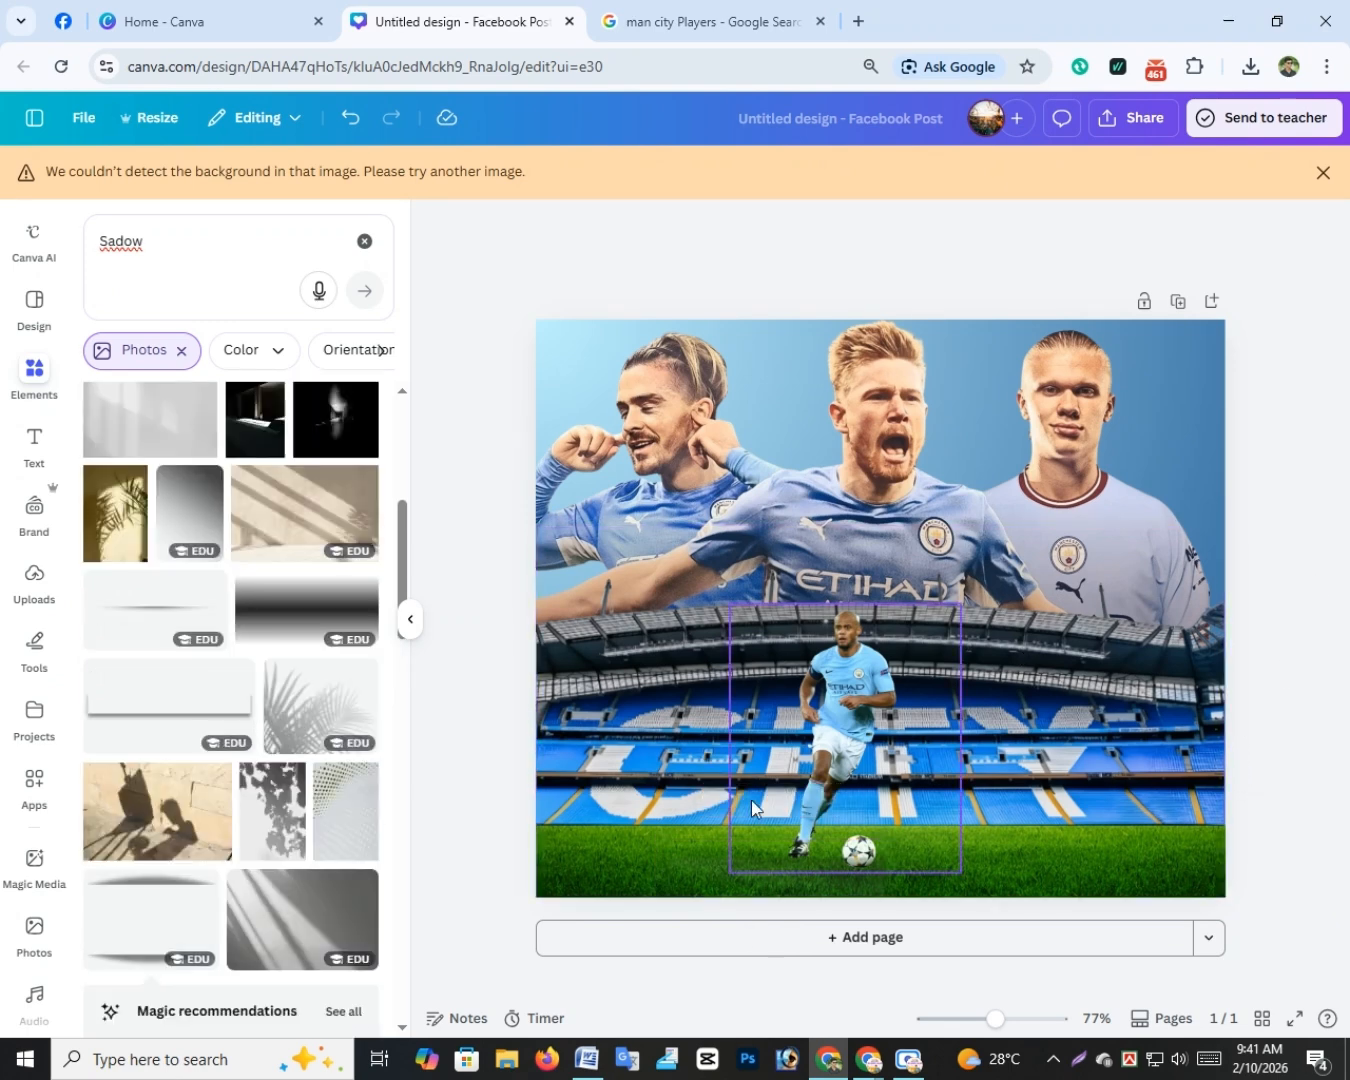
Step: Stretch the shadow past both page sides and up over the lowest stands, and set its transparency to 41
{"action": "left_click", "coordinate": [791, 869]}
{"action": "left_click_drag", "start_coordinate": [657, 864], "coordinate": [486, 858]}
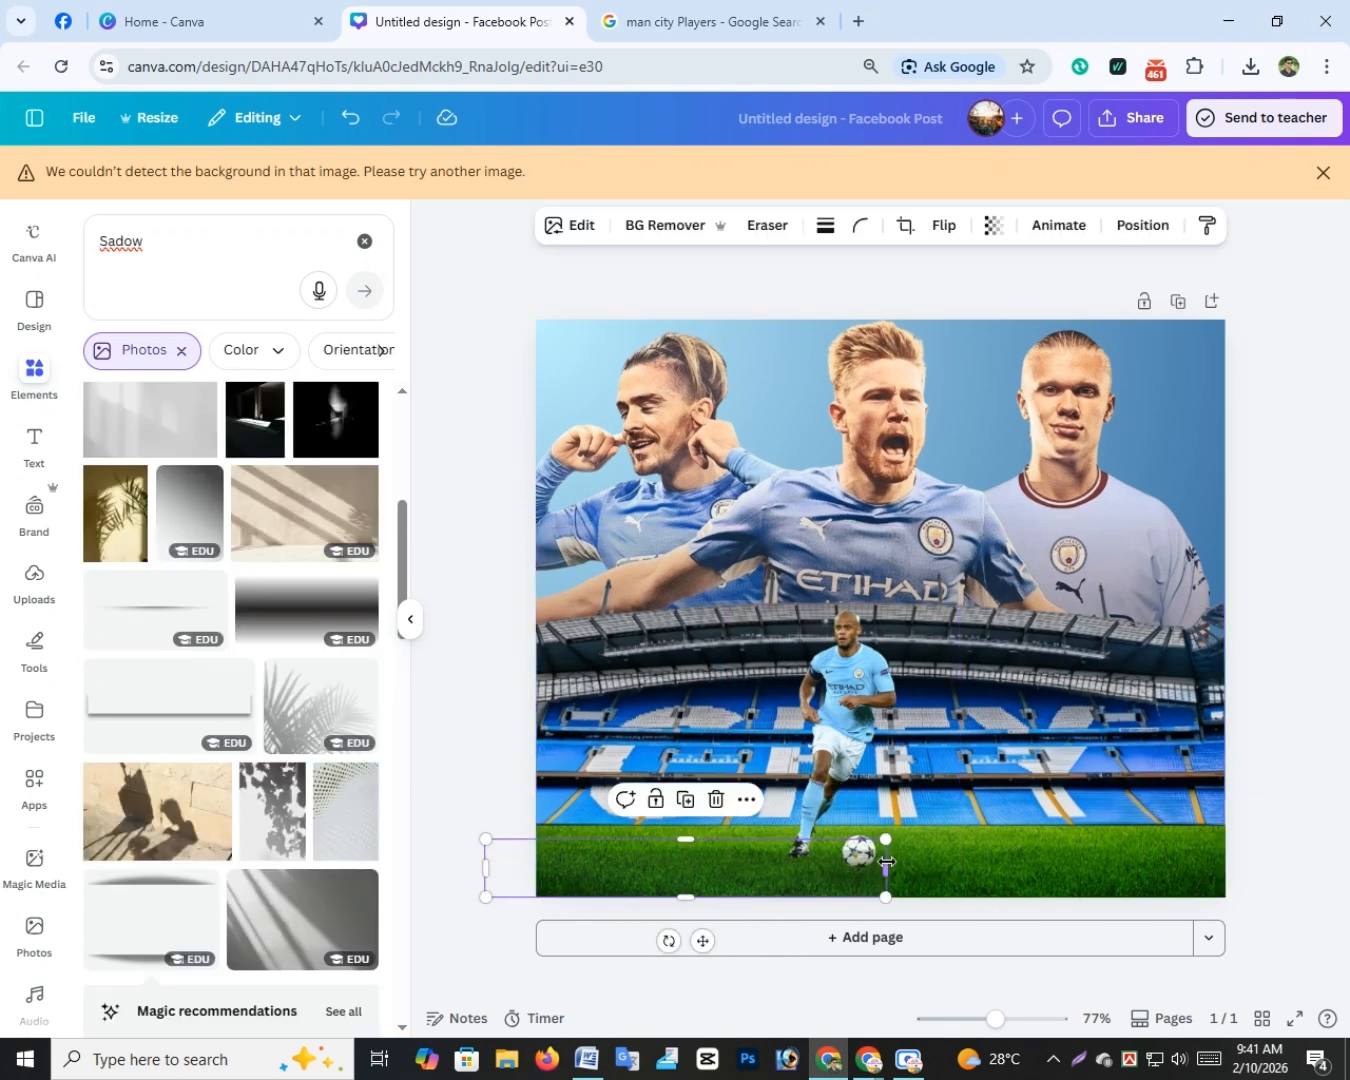
{"action": "left_click_drag", "start_coordinate": [885, 868], "coordinate": [1273, 868]}
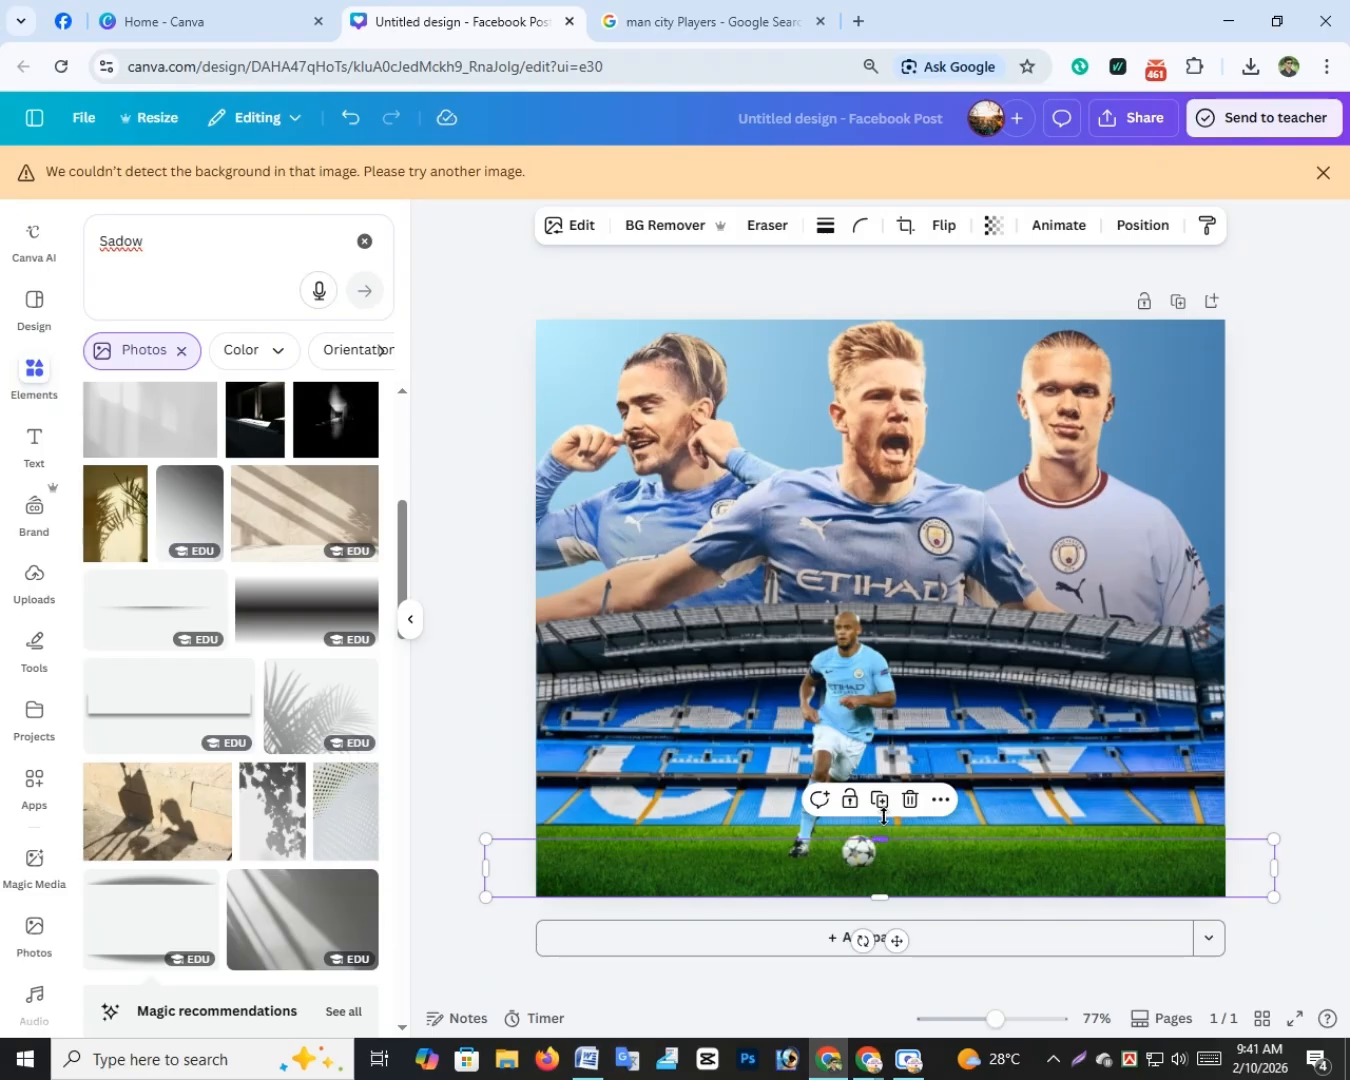
{"action": "left_click_drag", "start_coordinate": [883, 817], "coordinate": [883, 783]}
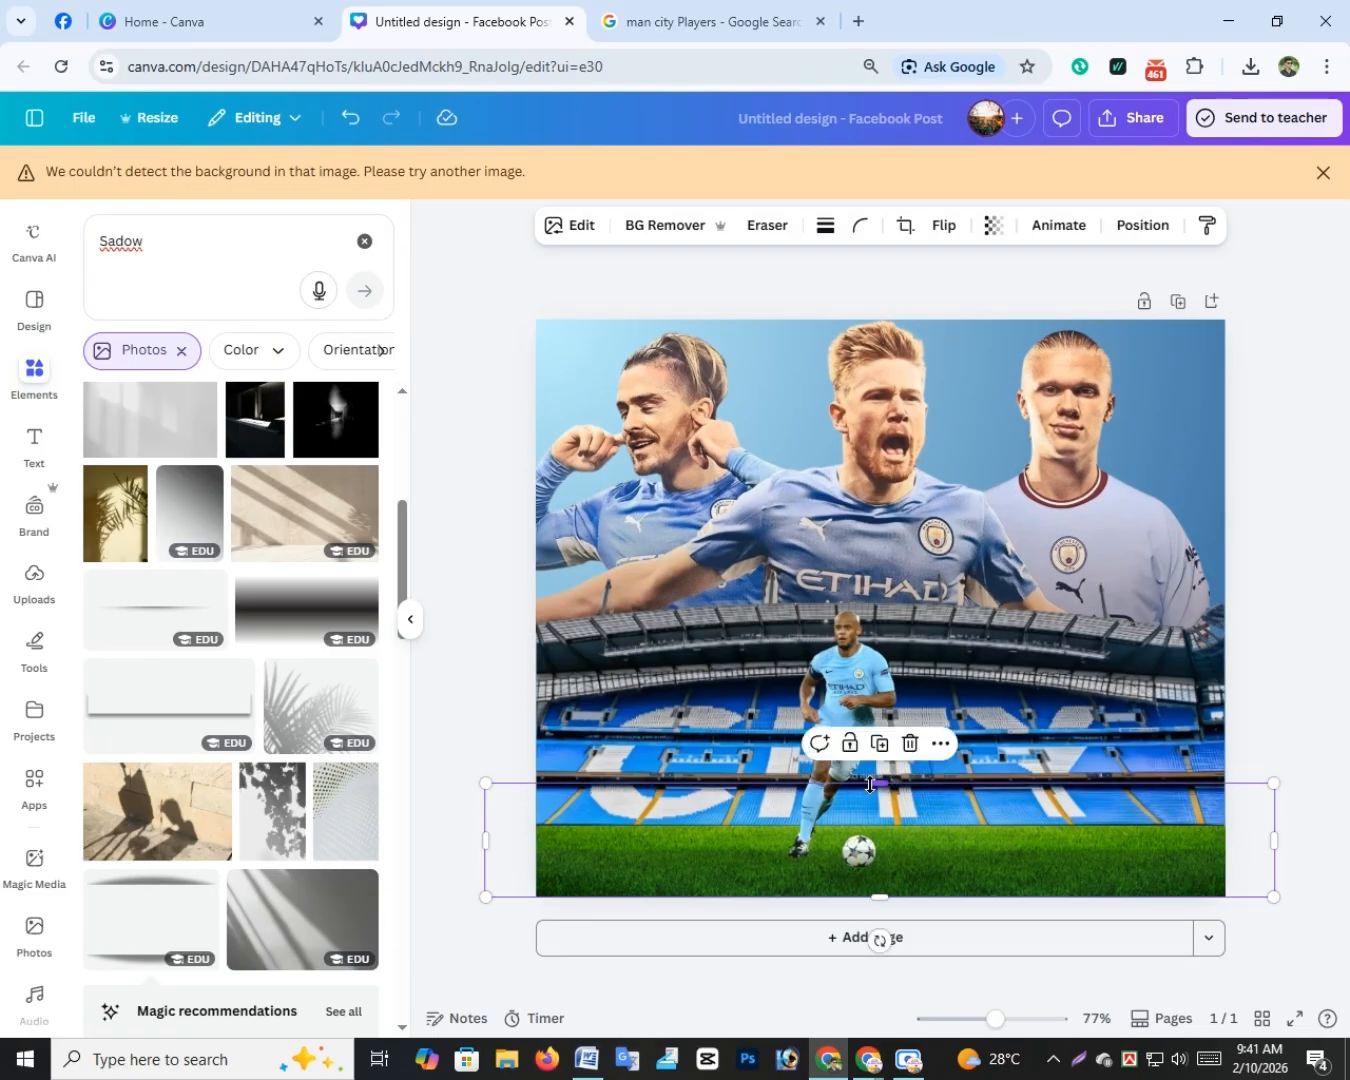
{"action": "left_click", "coordinate": [1000, 228]}
{"action": "mouse_move", "coordinate": [955, 314]}
{"action": "left_mouse_down"}
{"action": "mouse_move", "coordinate": [1048, 313]}
{"action": "mouse_move", "coordinate": [940, 314]}
{"action": "left_mouse_up"}
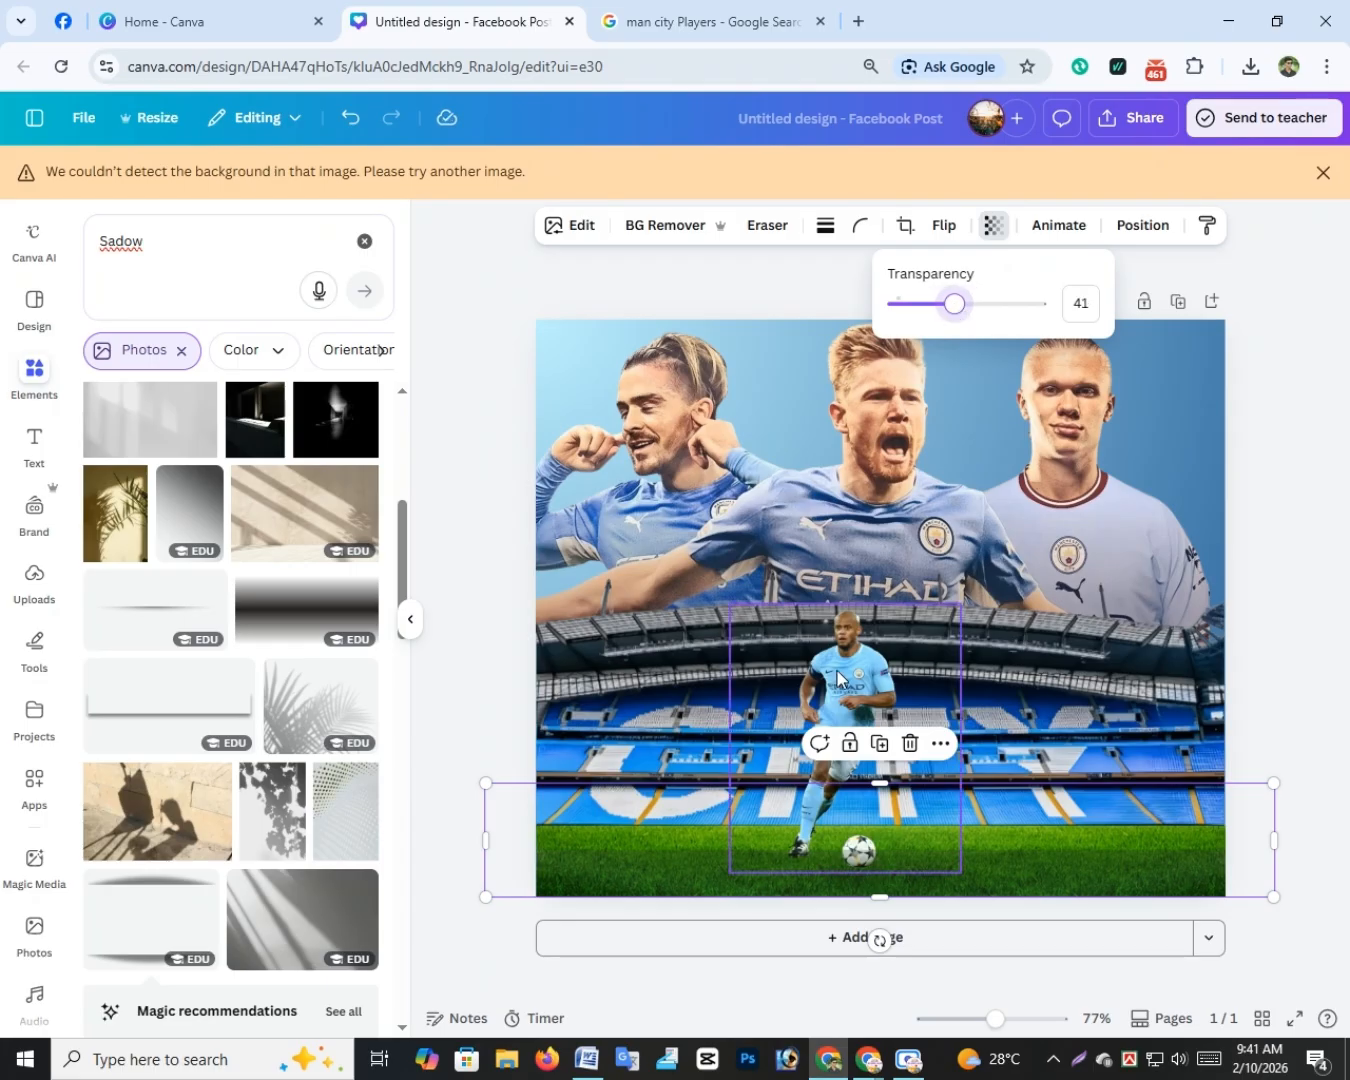
Step: Add the uploaded photo of the player dribbling on a dark pitch and remove its background
{"action": "left_click", "coordinate": [34, 580]}
{"action": "left_click", "coordinate": [160, 715]}
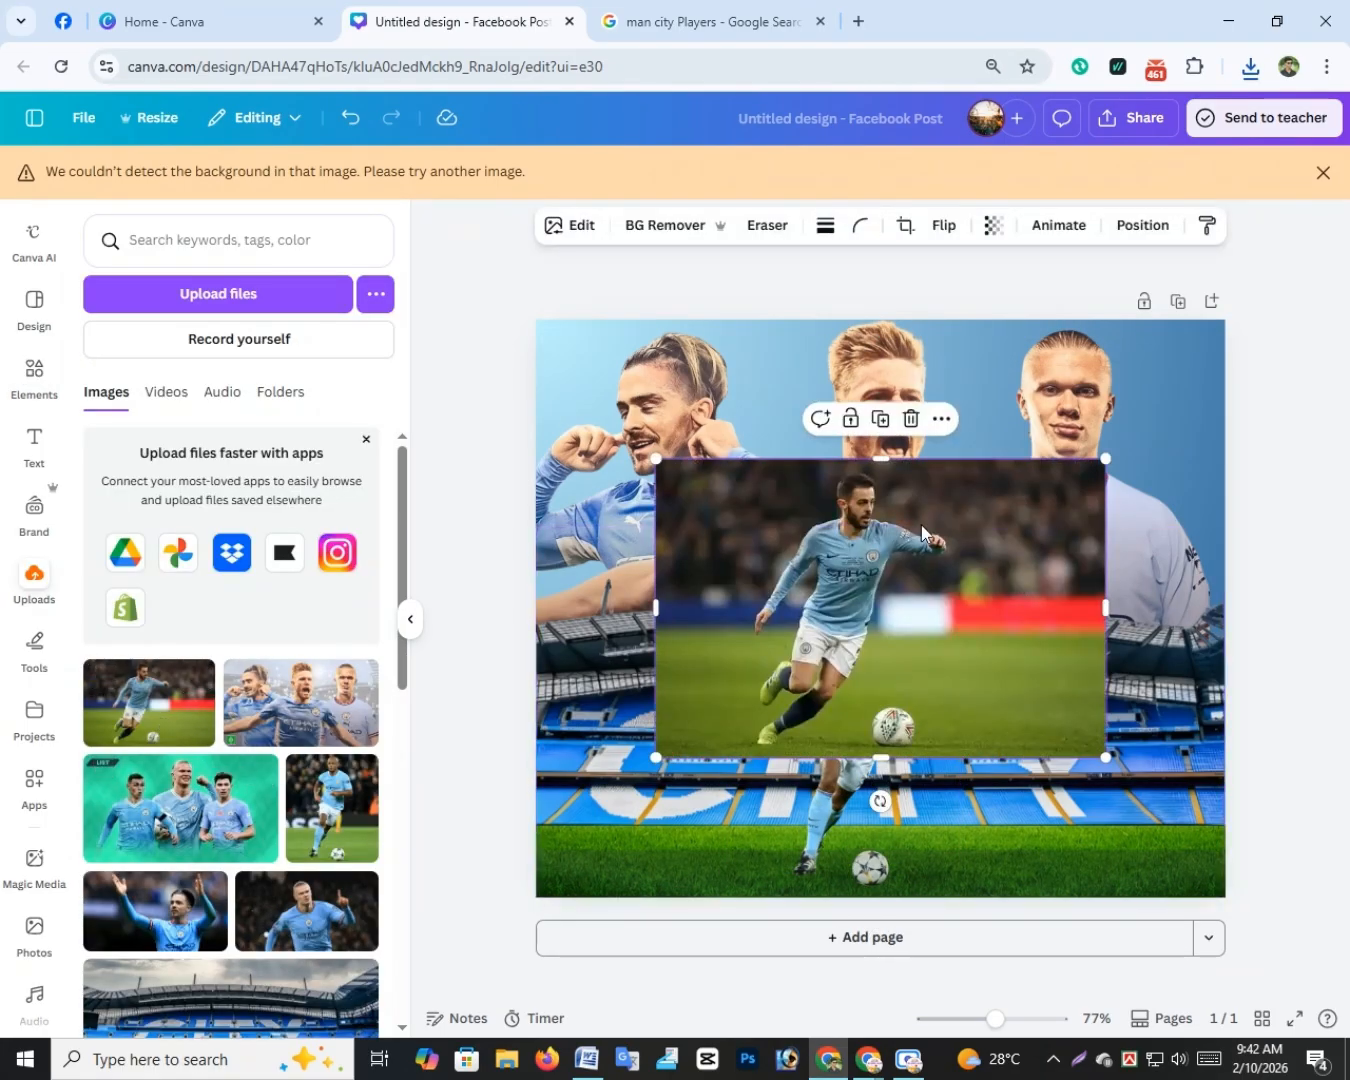
{"action": "left_click", "coordinate": [604, 225]}
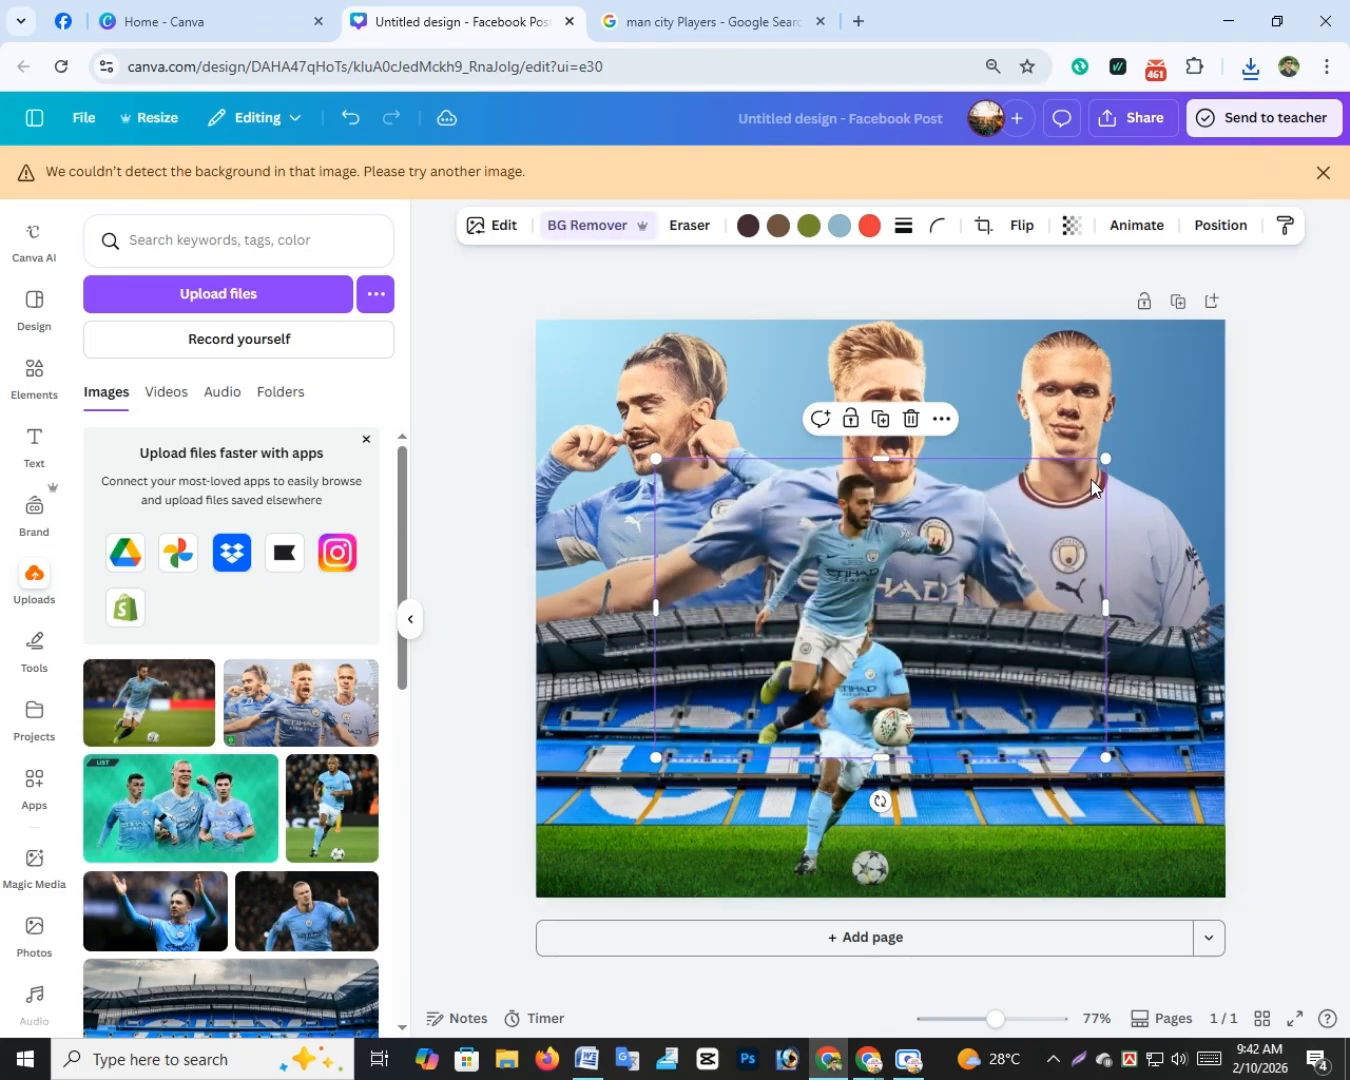
Step: Shrink the dribbling player cutout, crop its empty right side, and place it on the grass at the page's lower left
{"action": "left_click_drag", "start_coordinate": [1107, 457], "coordinate": [962, 553]}
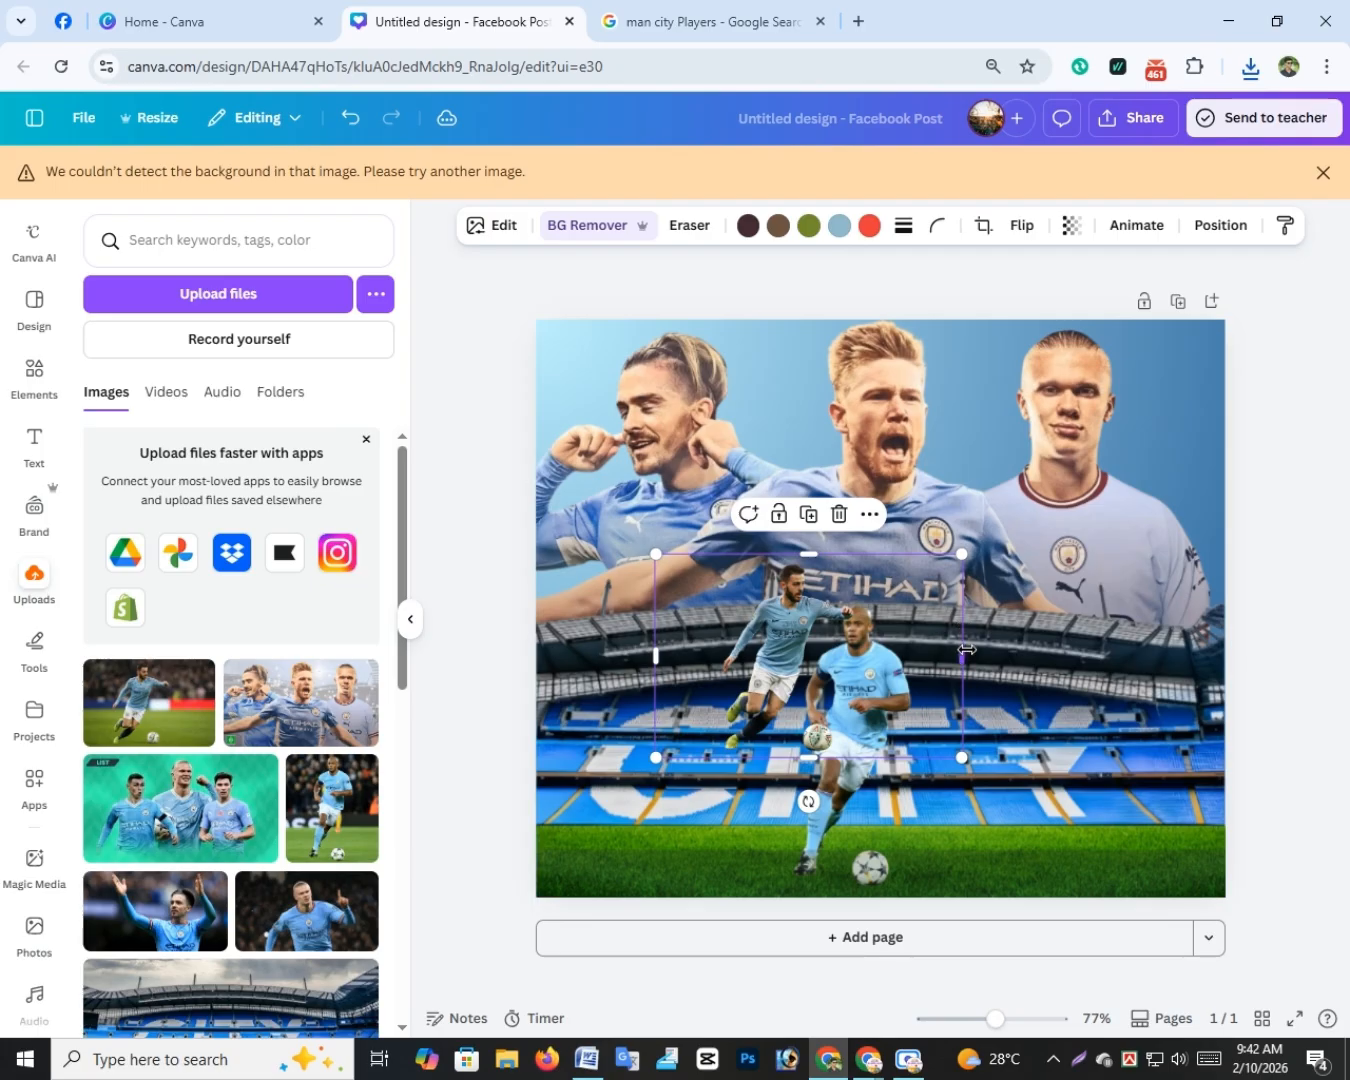
{"action": "left_click_drag", "start_coordinate": [967, 650], "coordinate": [880, 652]}
{"action": "left_click_drag", "start_coordinate": [674, 641], "coordinate": [650, 784]}
Step: Move the first running player to the page's lower right and enlarge the dribbling player near the lower center
{"action": "left_click_drag", "start_coordinate": [910, 714], "coordinate": [1049, 698]}
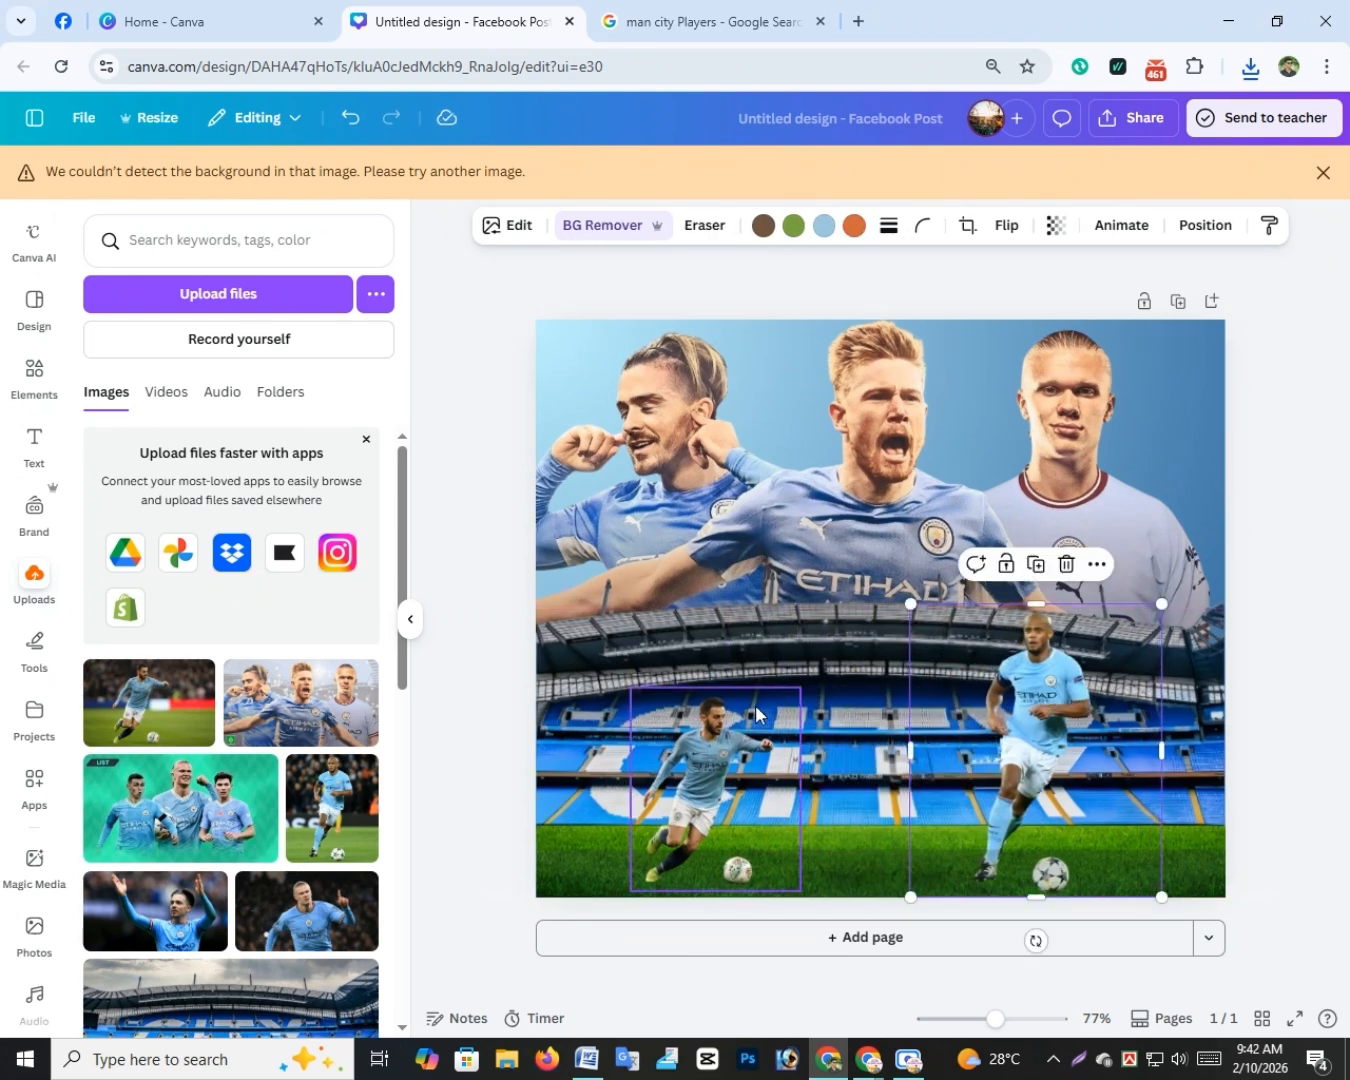
{"action": "left_click", "coordinate": [790, 693]}
{"action": "left_click_drag", "start_coordinate": [802, 688], "coordinate": [913, 552]}
{"action": "left_click_drag", "start_coordinate": [743, 728], "coordinate": [795, 709]}
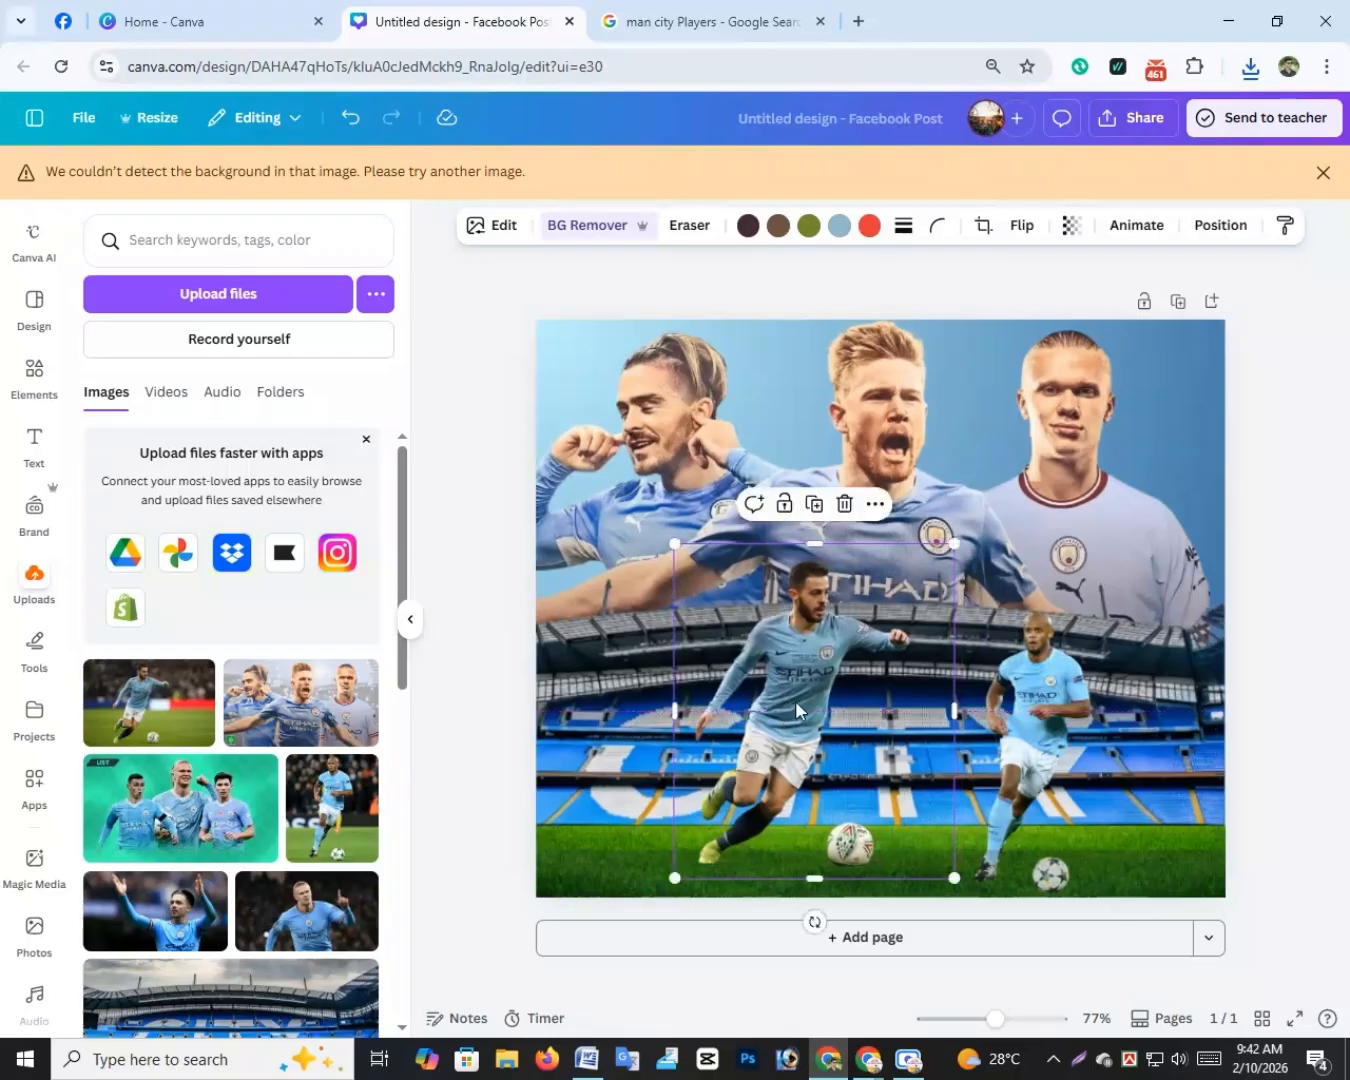
{"action": "left_click", "coordinate": [875, 508]}
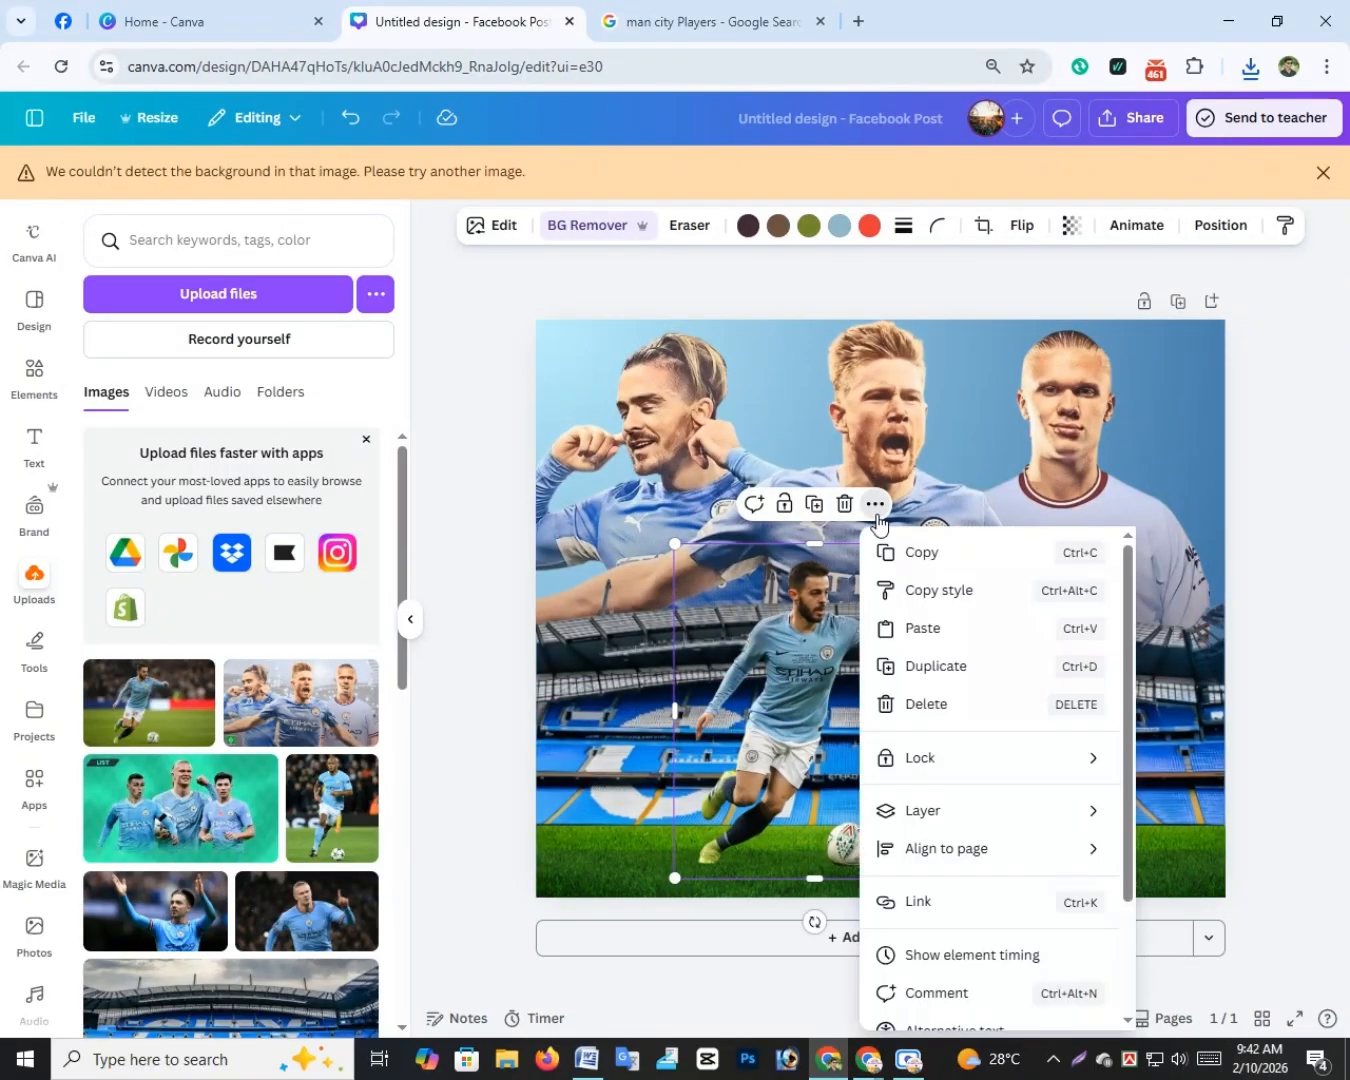
{"action": "scroll", "coordinate": [892, 875], "scroll_direction": "down", "scroll_amount": 3}
{"action": "right_click", "coordinate": [748, 657]}
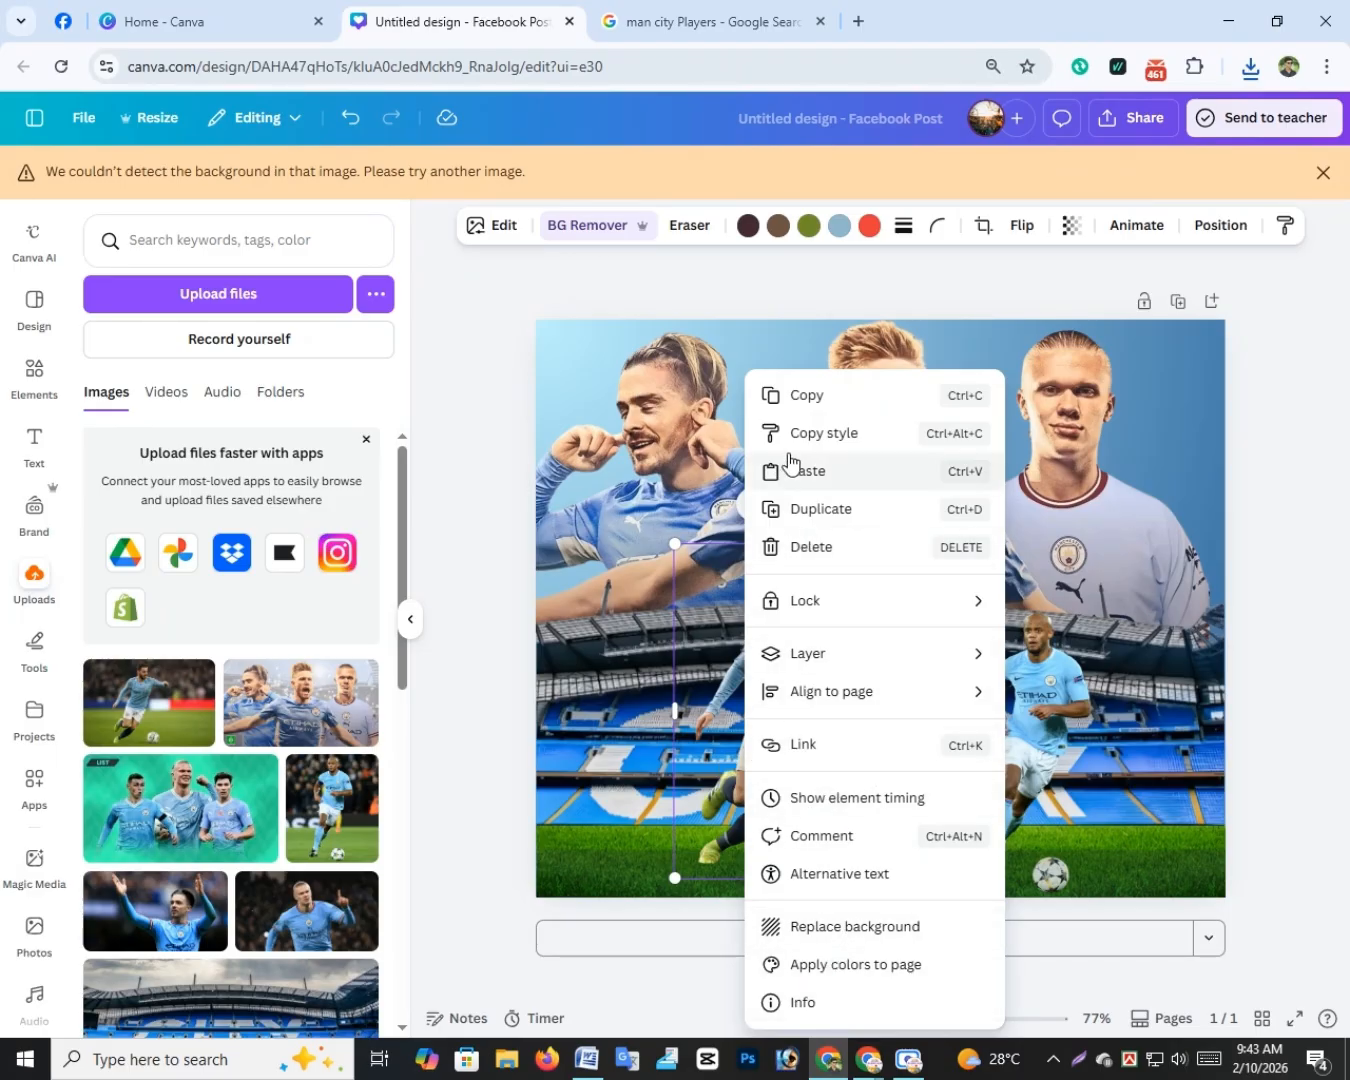
{"action": "mouse_move", "coordinate": [810, 660]}
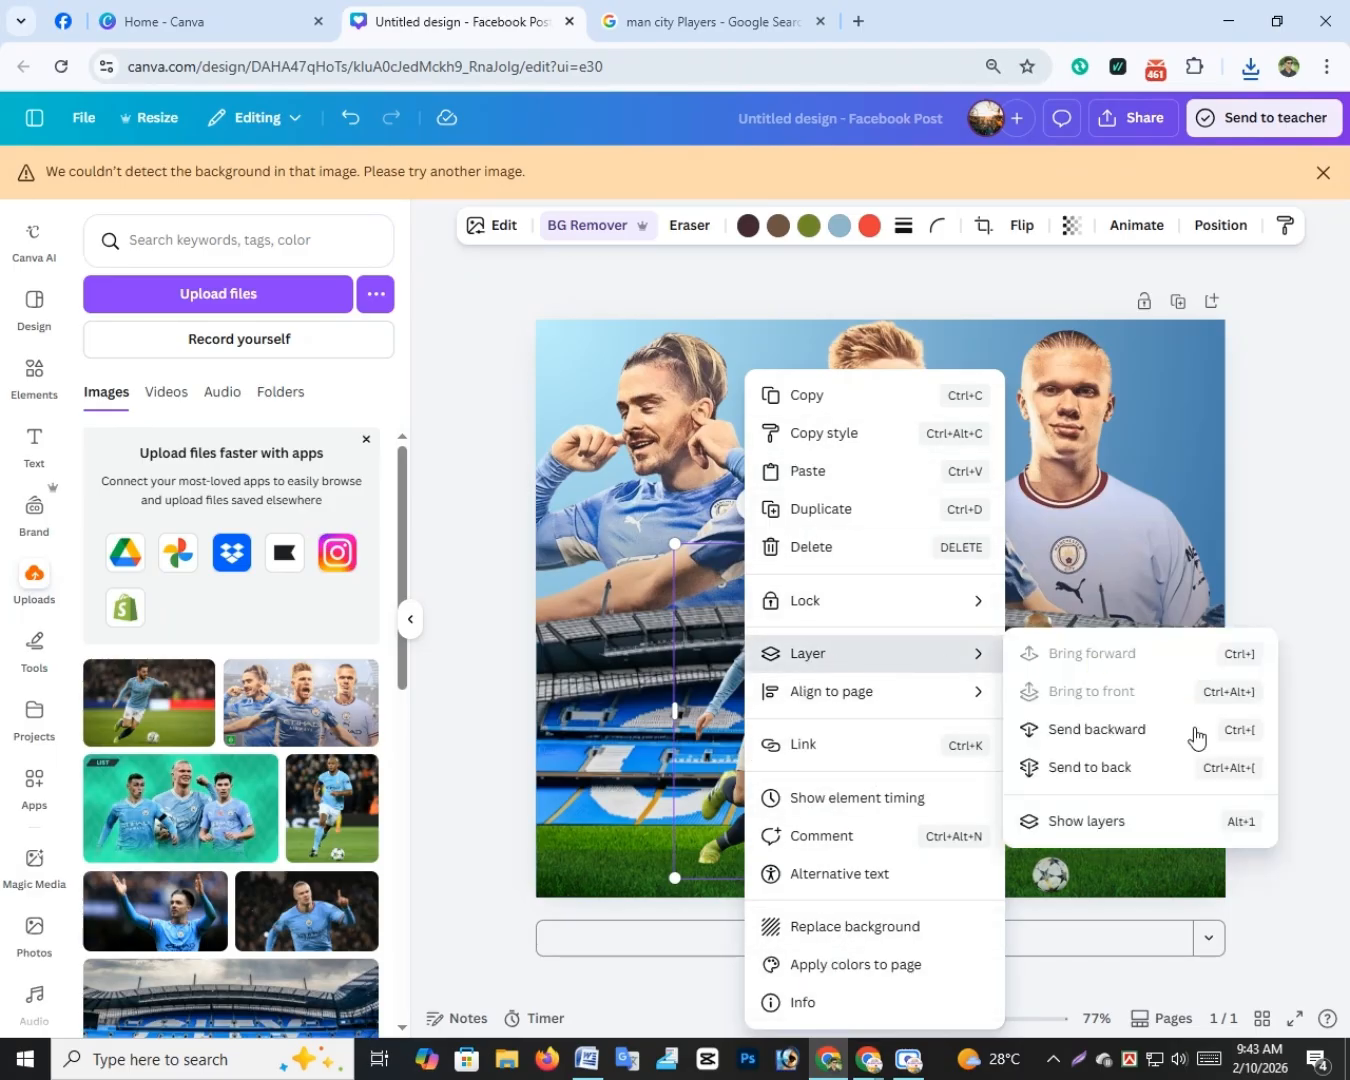
{"action": "left_click", "coordinate": [738, 726]}
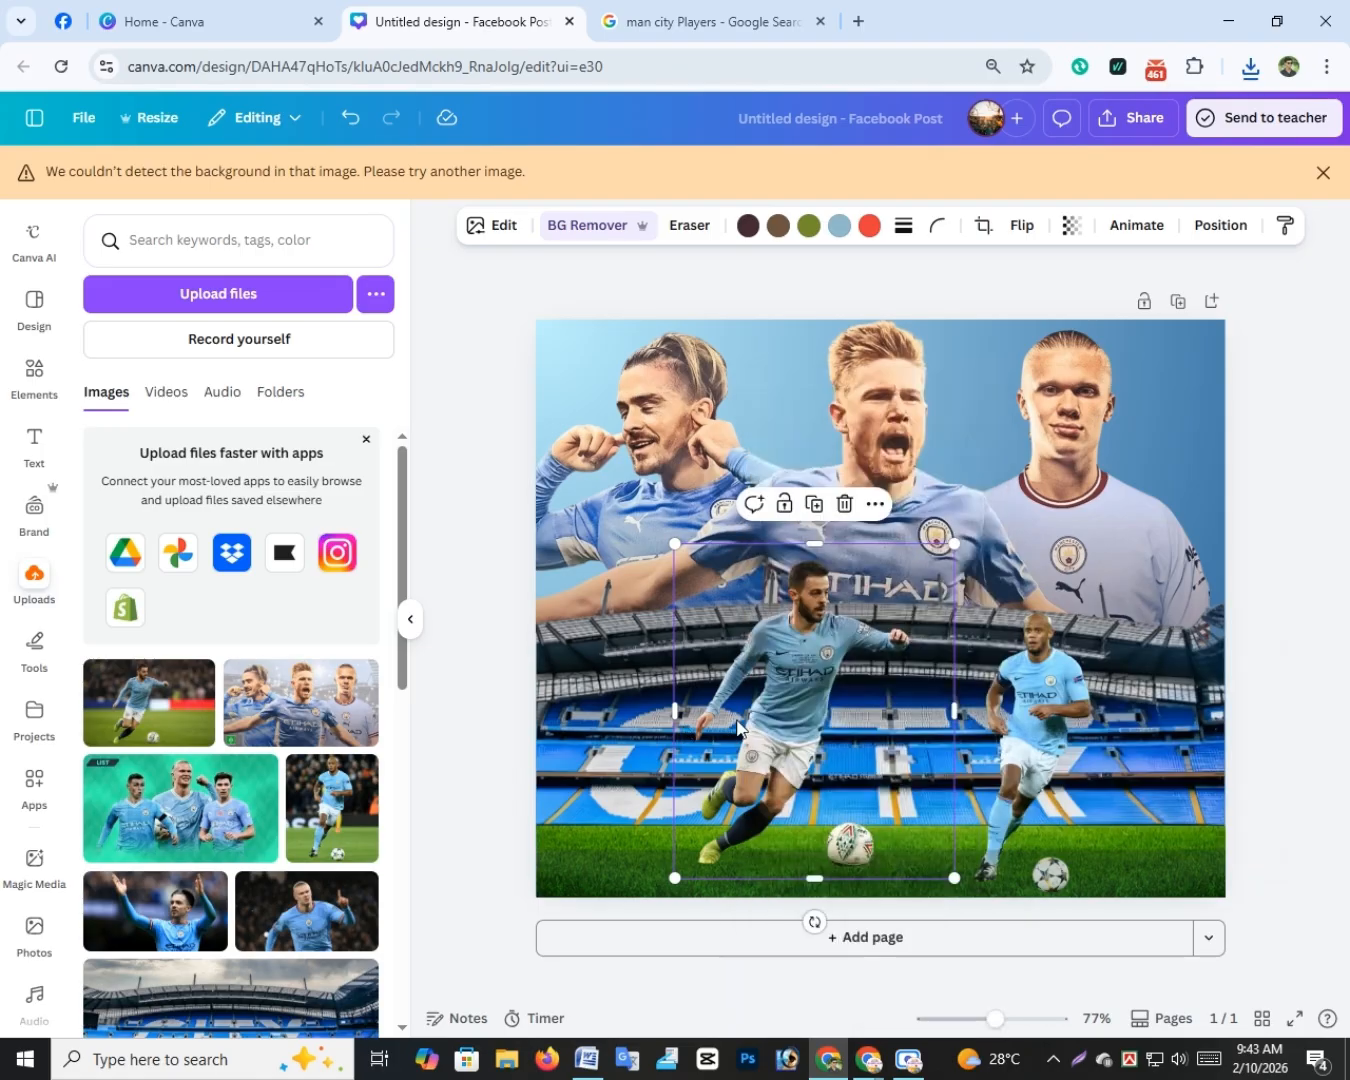
Step: Shift the dribbling player slightly left and down, then enlarge the other running player a little and move it closer
{"action": "left_click", "coordinate": [1028, 707]}
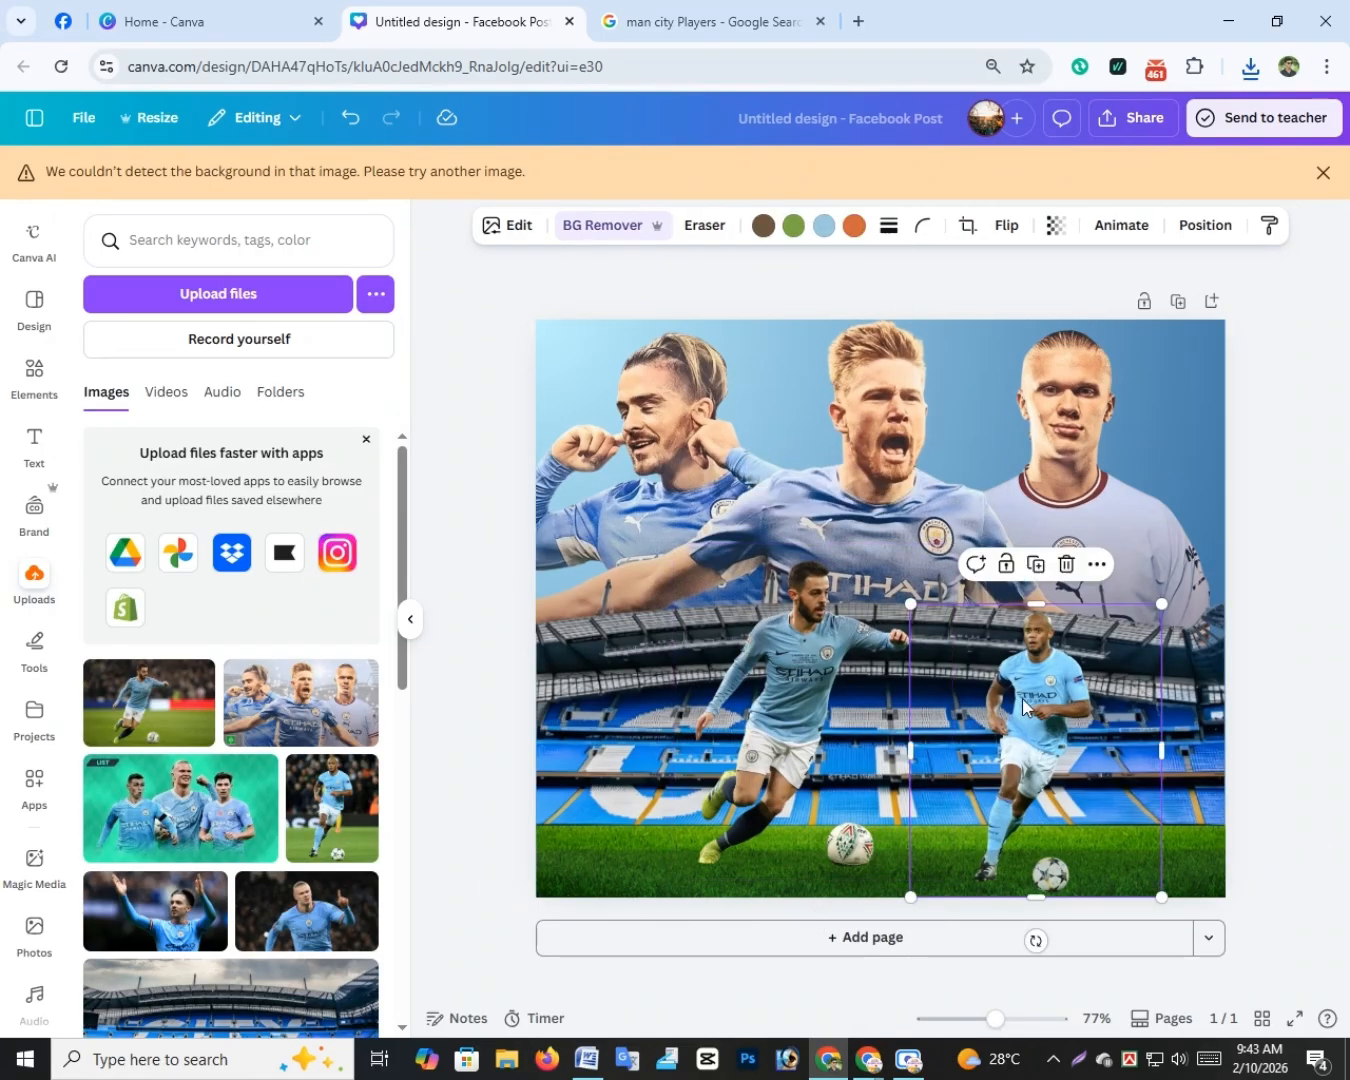
{"action": "left_click_drag", "start_coordinate": [810, 732], "coordinate": [721, 762]}
{"action": "left_click", "coordinate": [1070, 815]}
{"action": "left_click", "coordinate": [1042, 679]}
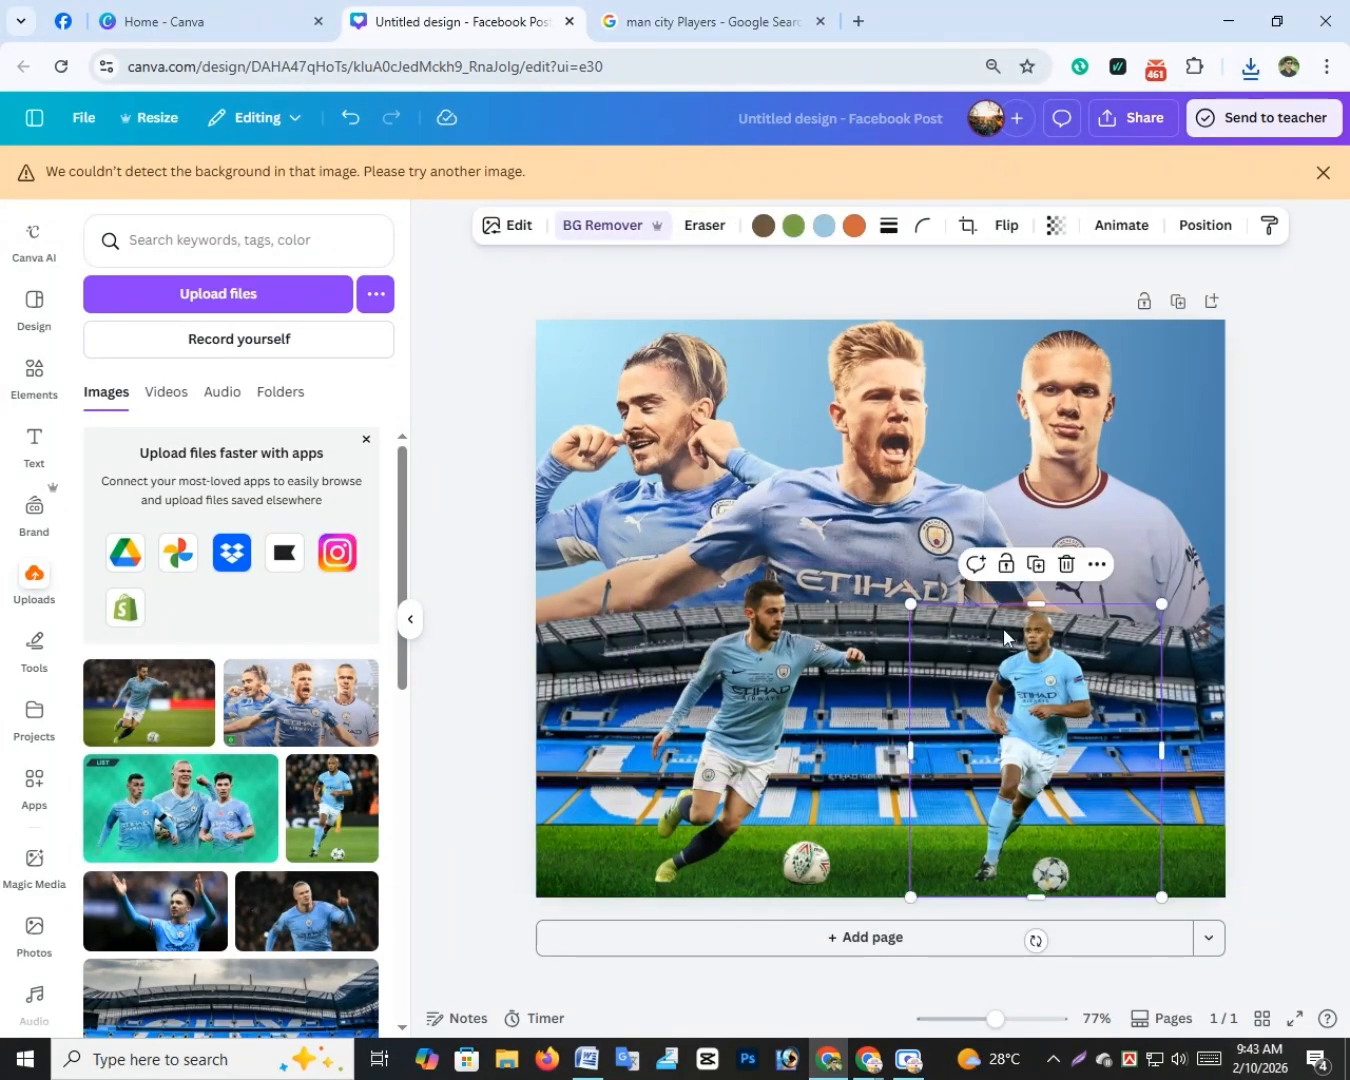
{"action": "left_click_drag", "start_coordinate": [911, 606], "coordinate": [897, 587]}
{"action": "left_click_drag", "start_coordinate": [979, 669], "coordinate": [940, 670]}
{"action": "left_click", "coordinate": [1253, 593]}
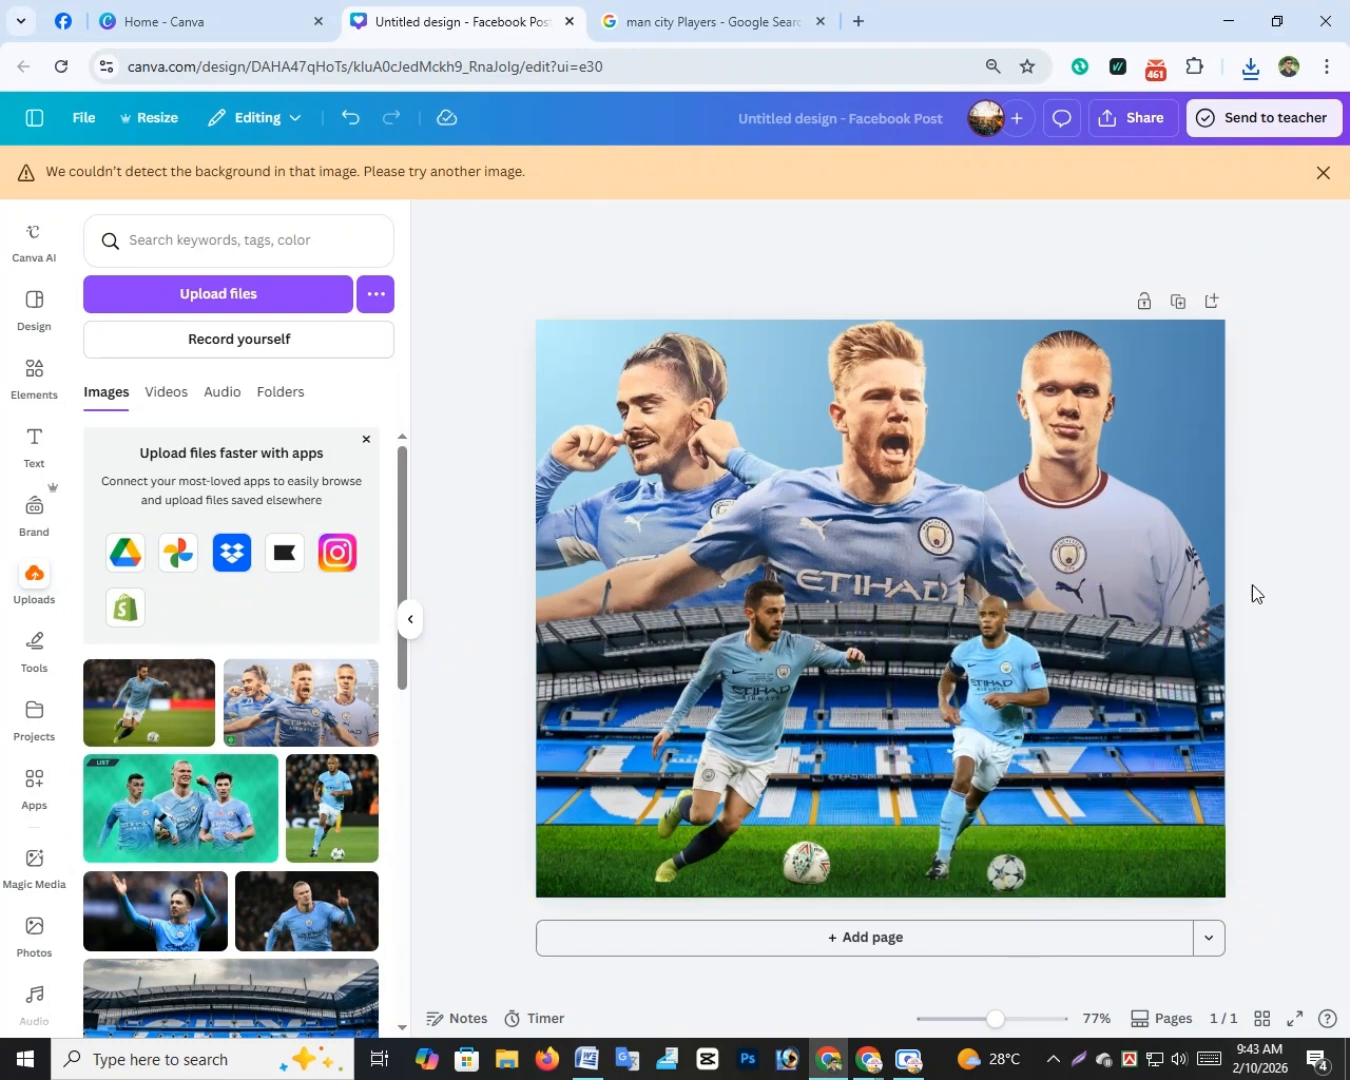
Step: Set the transparency of the full-width shadow over the grass to 57
{"action": "left_click", "coordinate": [590, 864]}
{"action": "left_click", "coordinate": [995, 238]}
{"action": "left_click_drag", "start_coordinate": [946, 310], "coordinate": [979, 313]}
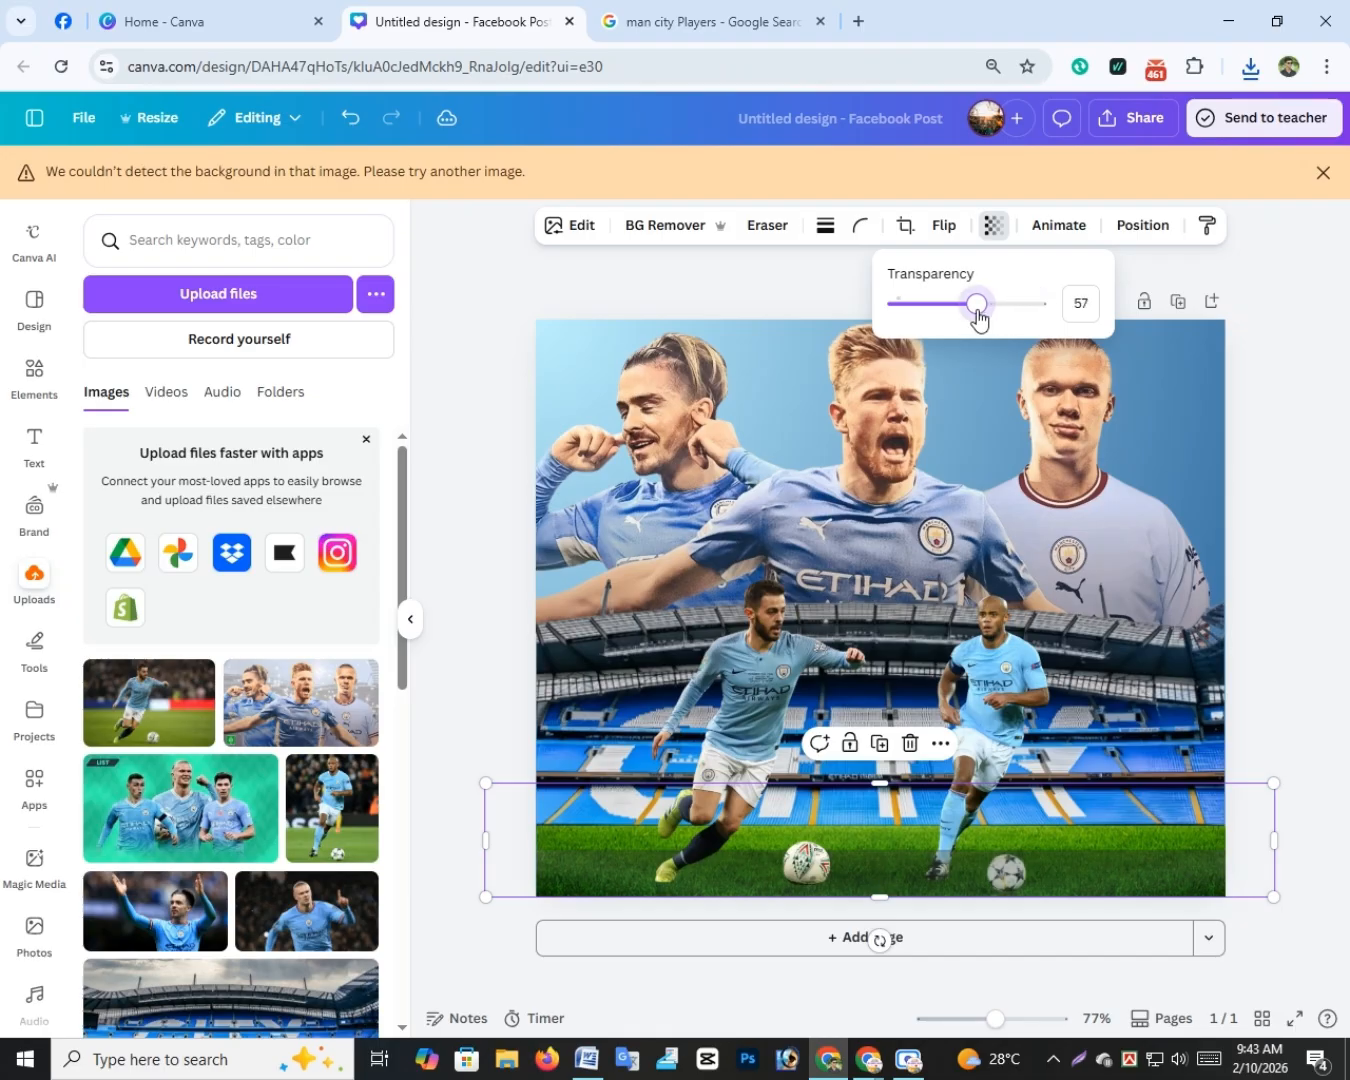
{"action": "left_click", "coordinate": [1322, 570]}
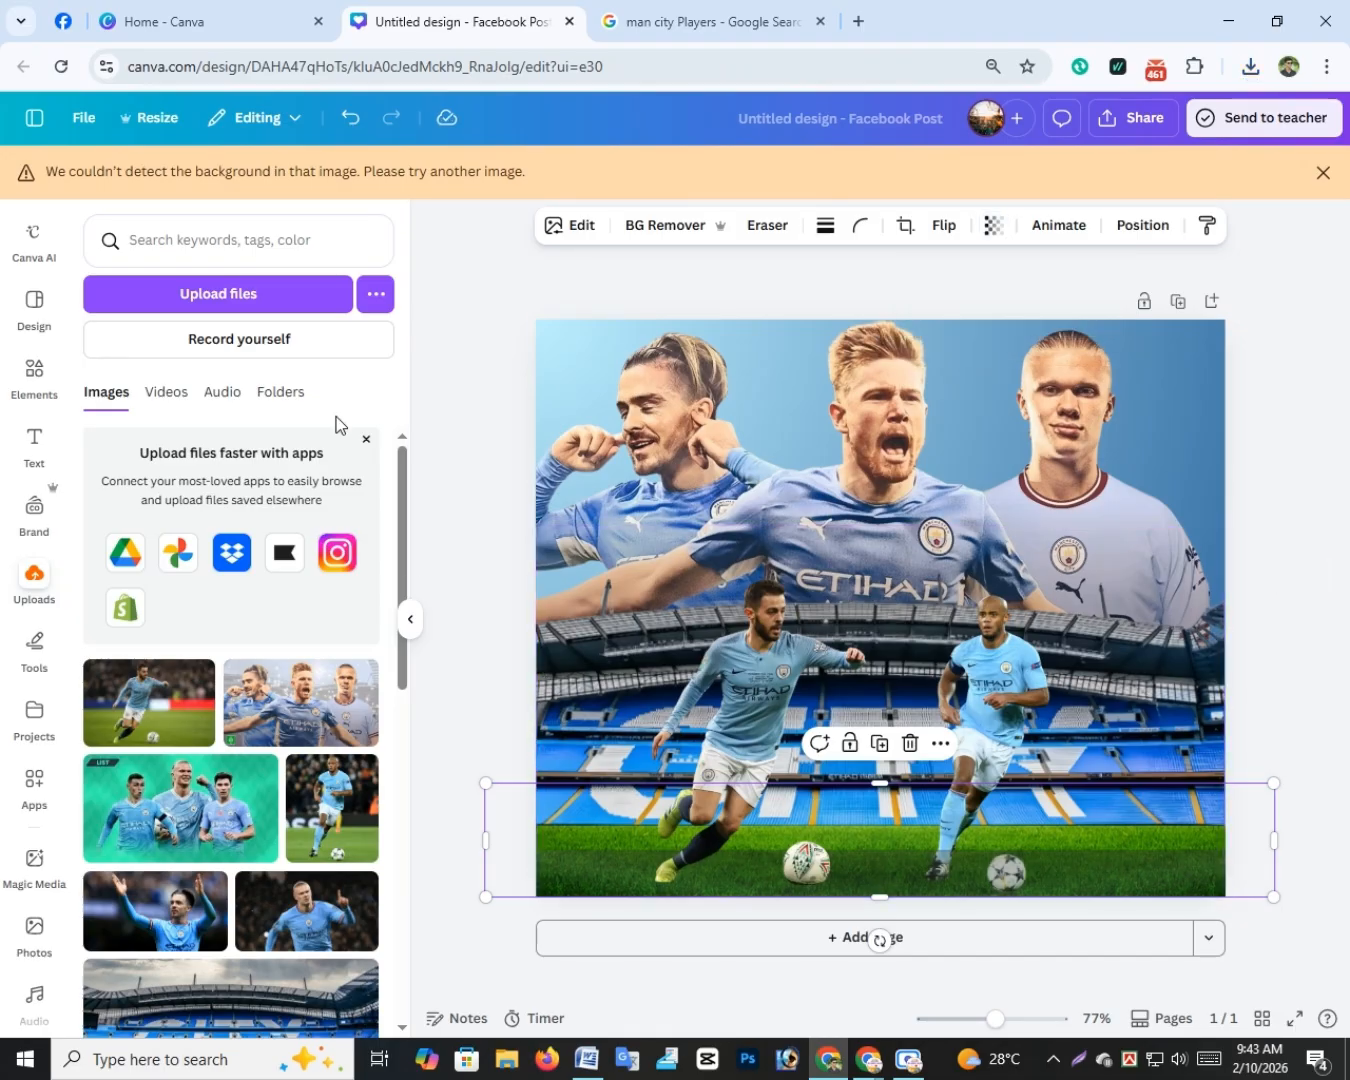
Step: Insert a soft white glow graphic from the "White Sadow" search and enlarge it over the three players at the page's top
{"action": "left_click", "coordinate": [34, 378]}
{"action": "left_click", "coordinate": [358, 519]}
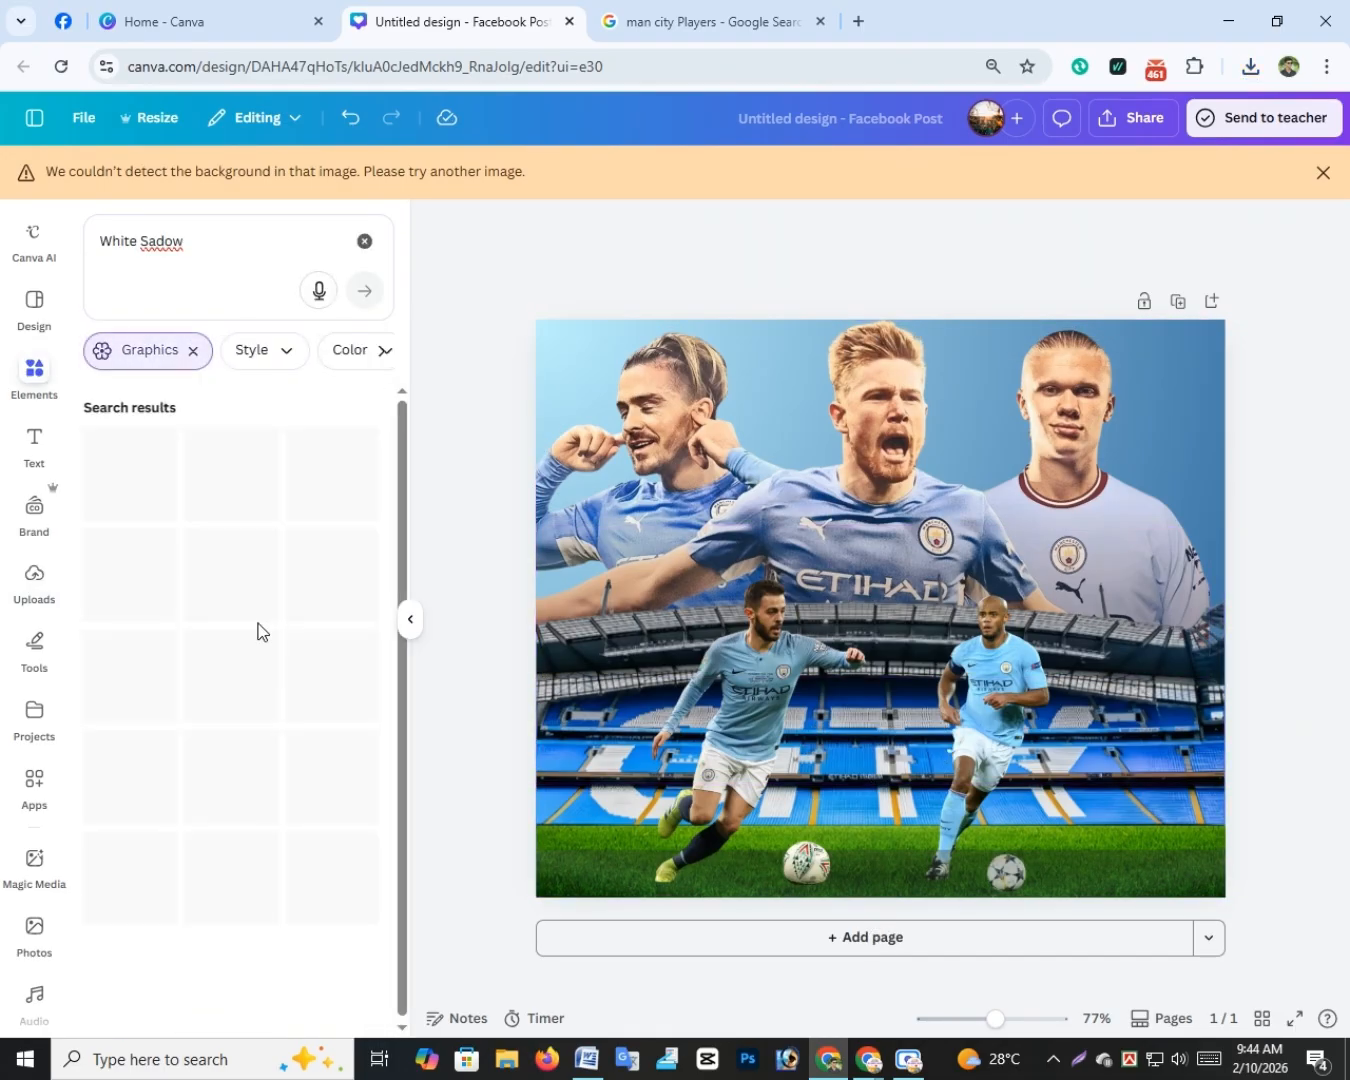
{"action": "left_click", "coordinate": [220, 533]}
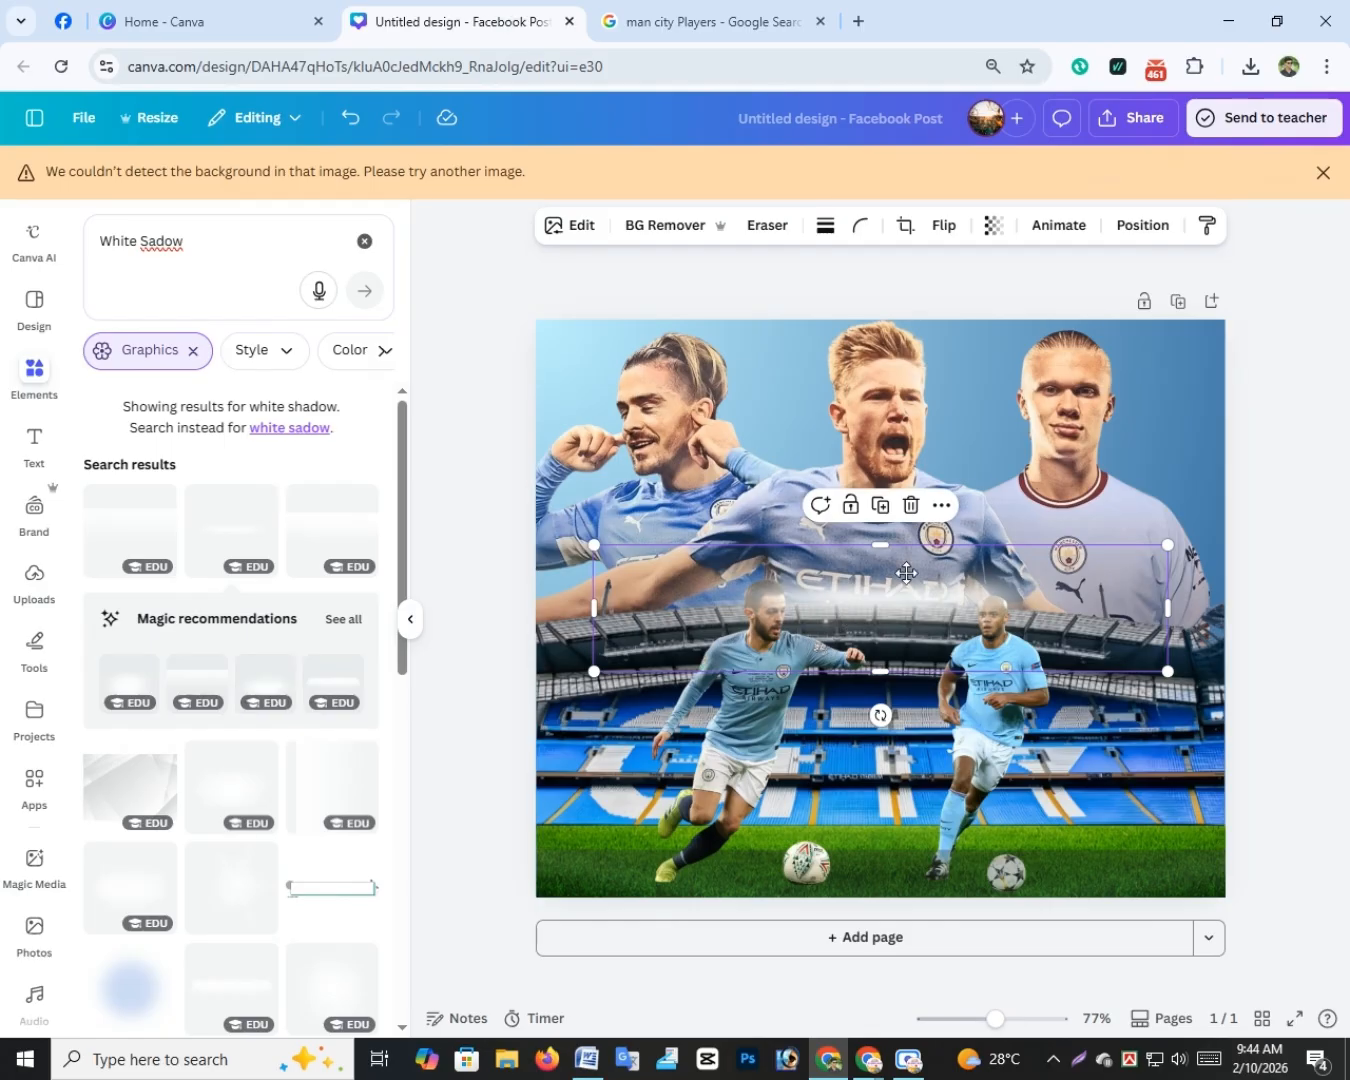
{"action": "left_click_drag", "start_coordinate": [836, 615], "coordinate": [753, 411]}
{"action": "left_click_drag", "start_coordinate": [1082, 461], "coordinate": [1241, 745]}
{"action": "left_click_drag", "start_coordinate": [884, 503], "coordinate": [877, 434]}
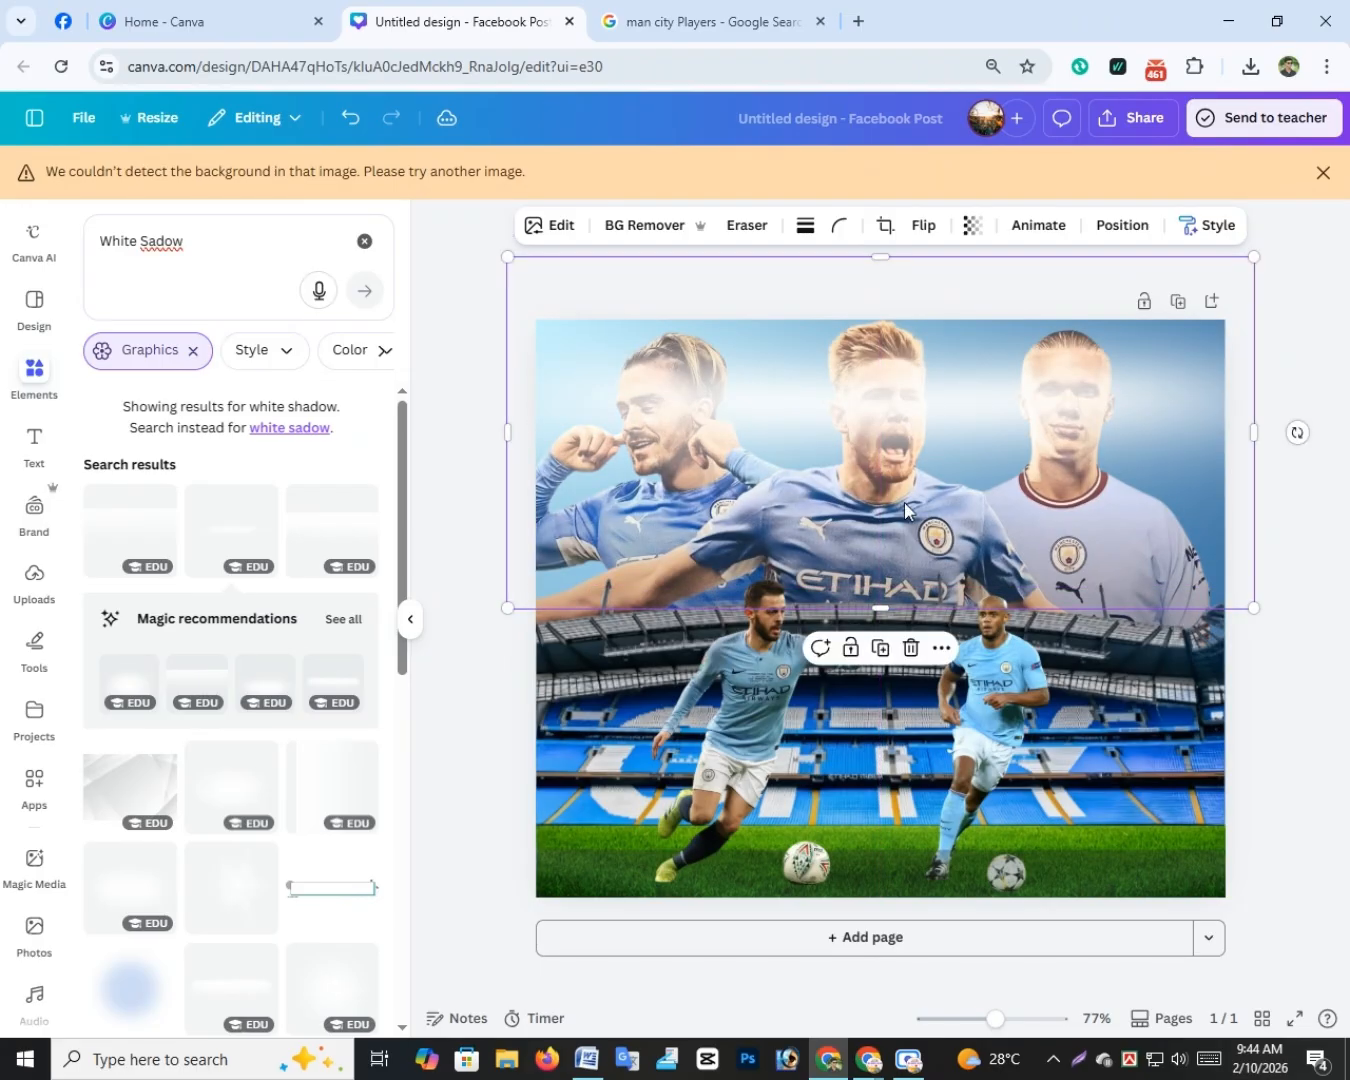
Step: Stretch the white glow taller, shift it upward, and fit its sides to the page's full width
{"action": "left_click_drag", "start_coordinate": [874, 612], "coordinate": [874, 781]}
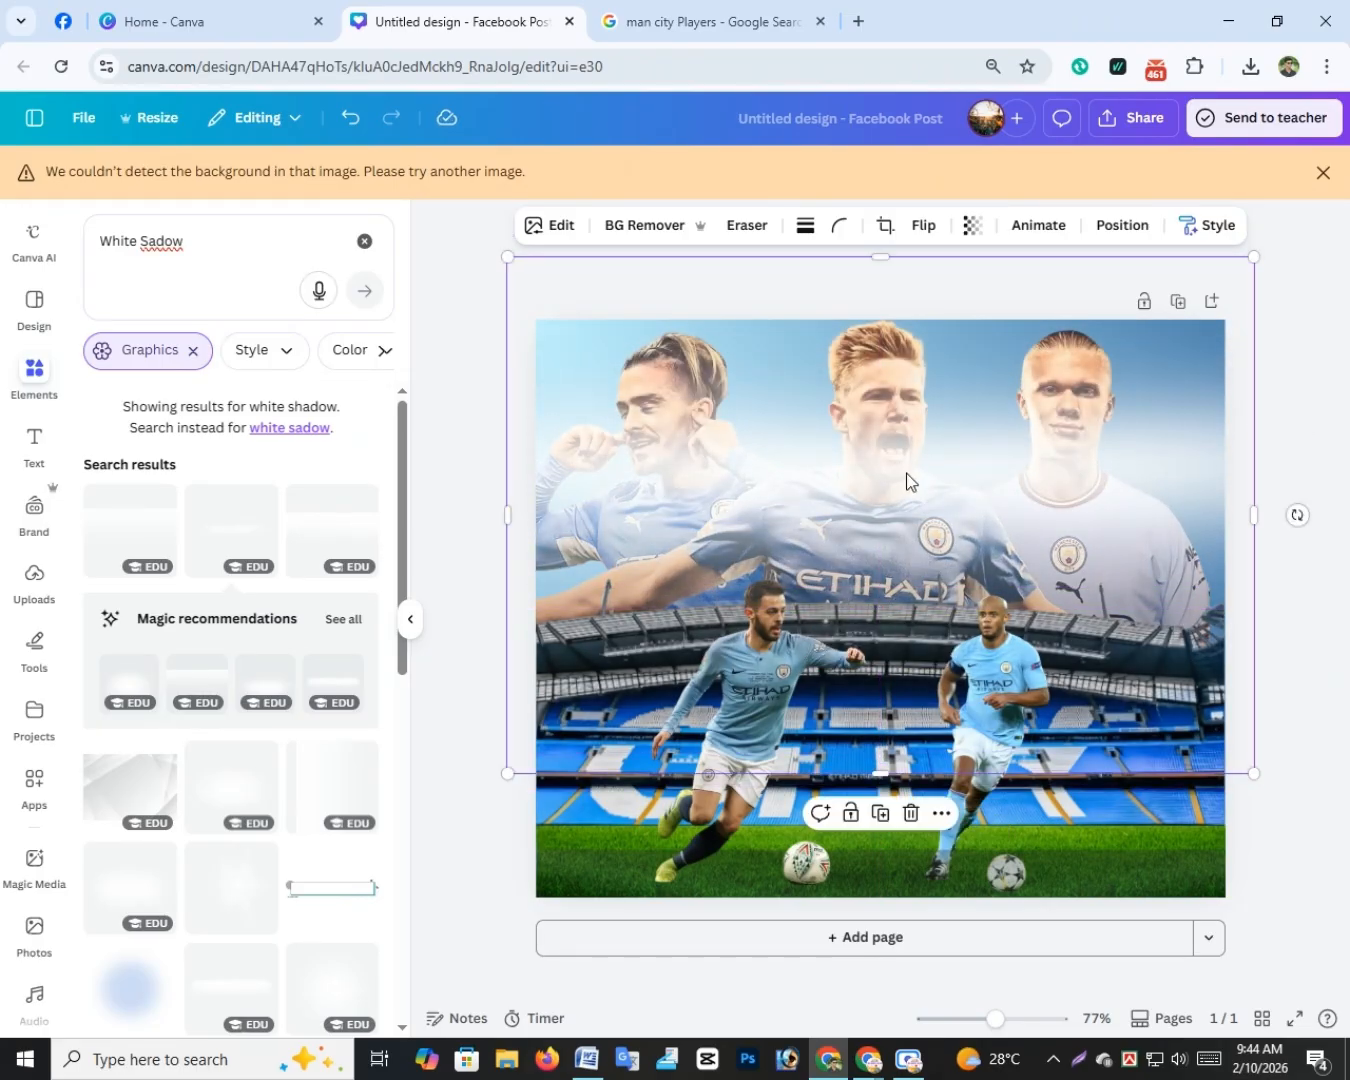
{"action": "left_click_drag", "start_coordinate": [906, 479], "coordinate": [911, 442]}
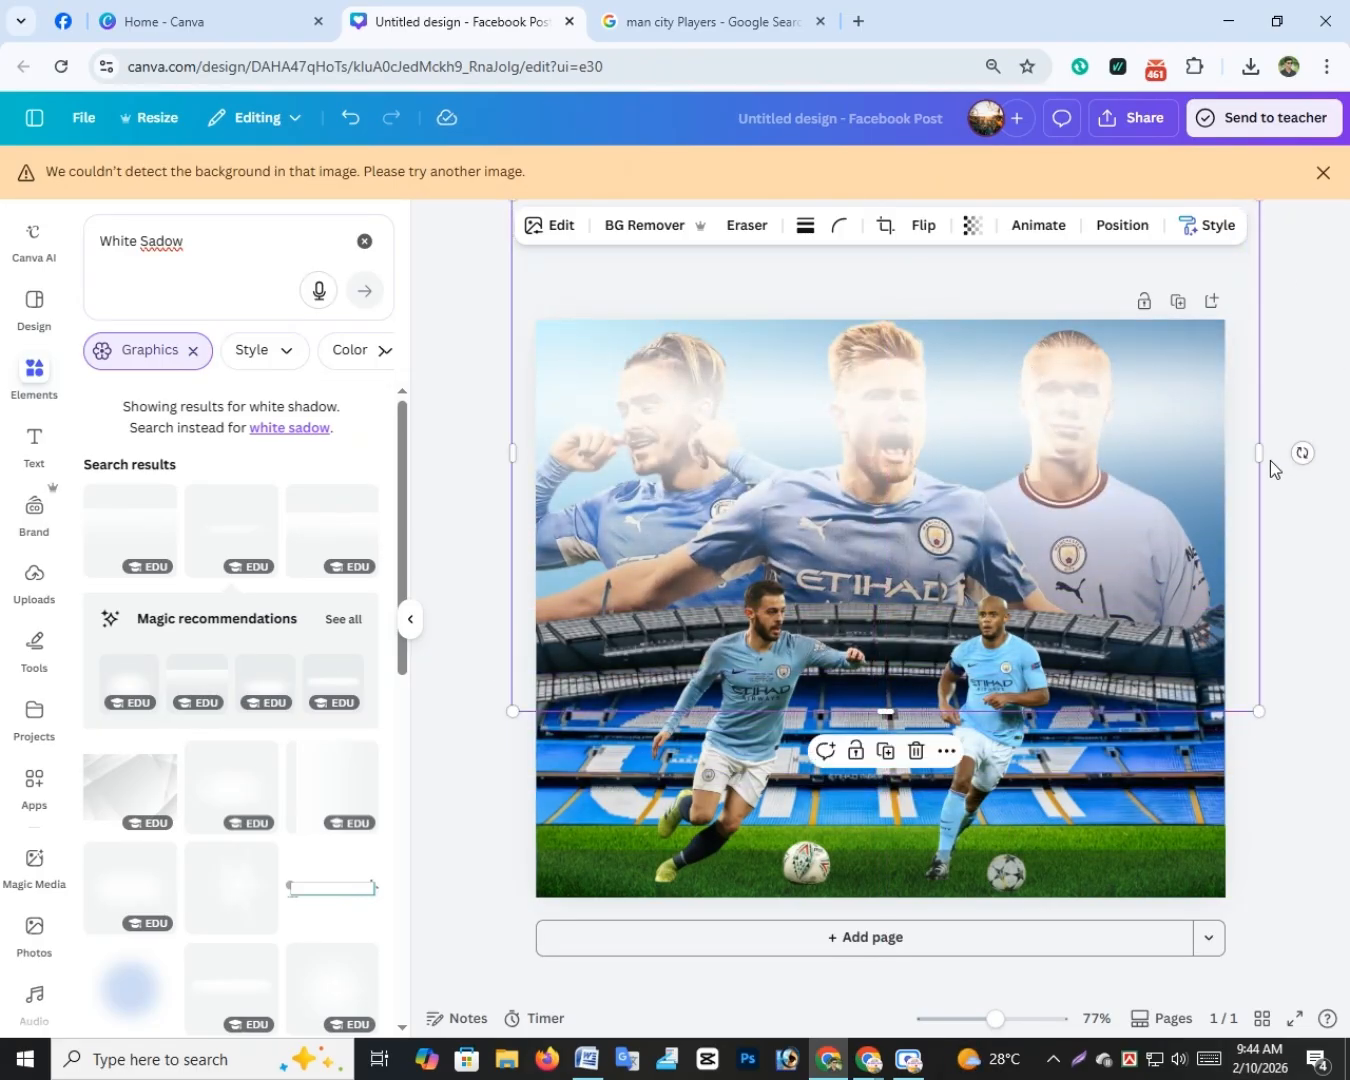
{"action": "mouse_move", "coordinate": [1258, 454]}
{"action": "left_mouse_down"}
{"action": "mouse_move", "coordinate": [1130, 453]}
{"action": "mouse_move", "coordinate": [1234, 469]}
{"action": "left_mouse_up"}
{"action": "left_click_drag", "start_coordinate": [515, 450], "coordinate": [537, 449]}
Step: Send the white glow behind the three-player cutout, directly above the gradient background
{"action": "left_click", "coordinate": [1066, 241]}
{"action": "left_click", "coordinate": [1121, 227]}
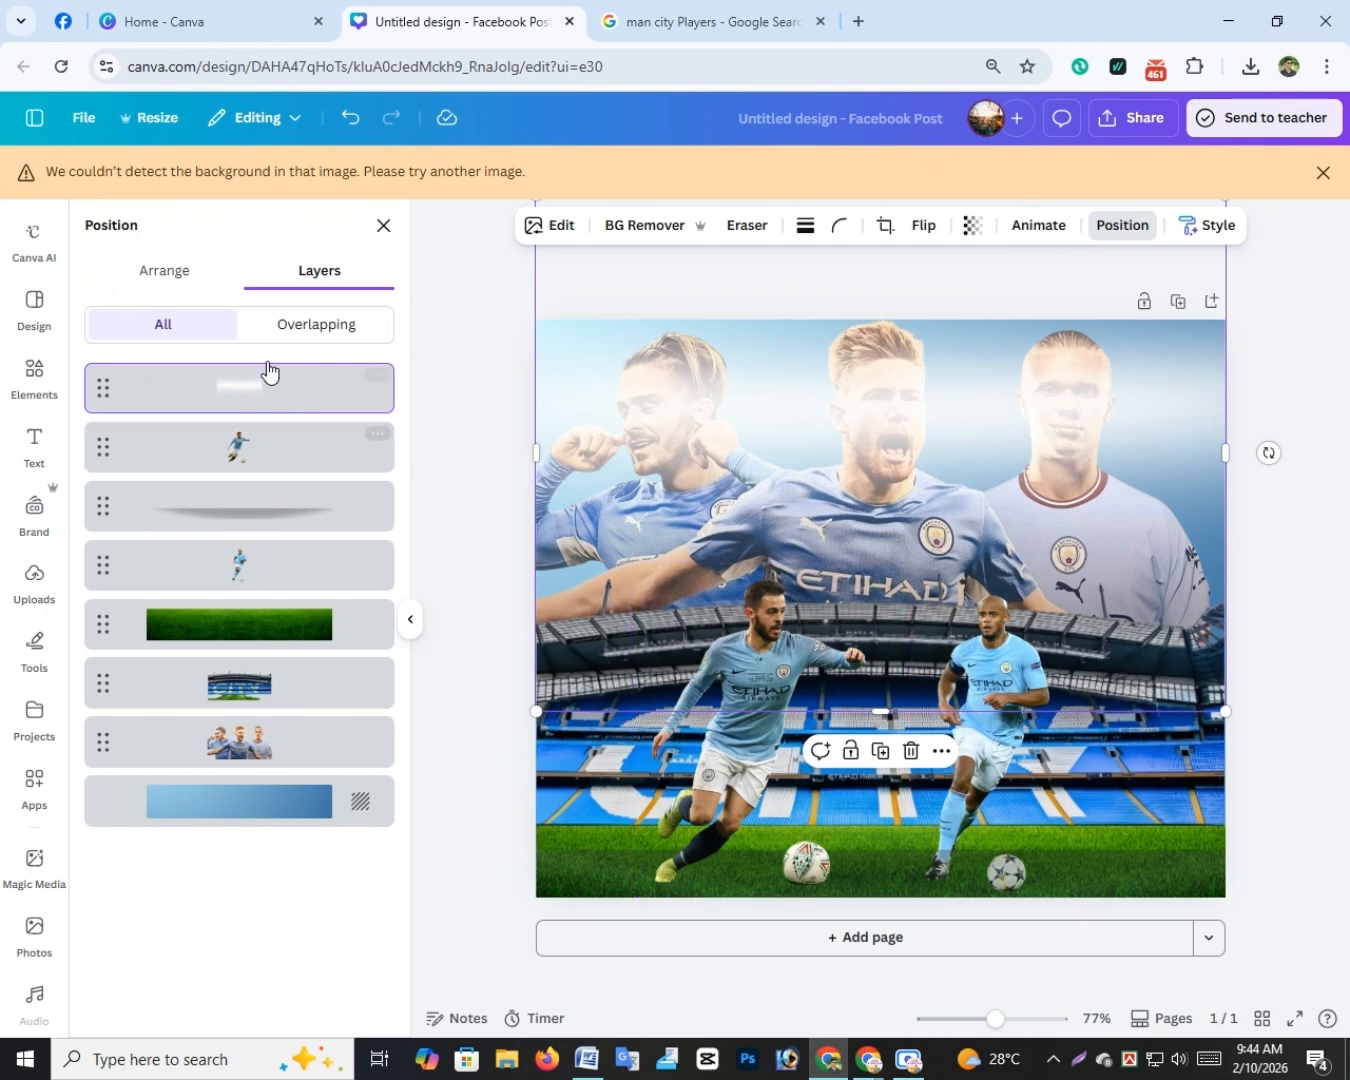
{"action": "left_click", "coordinate": [166, 273]}
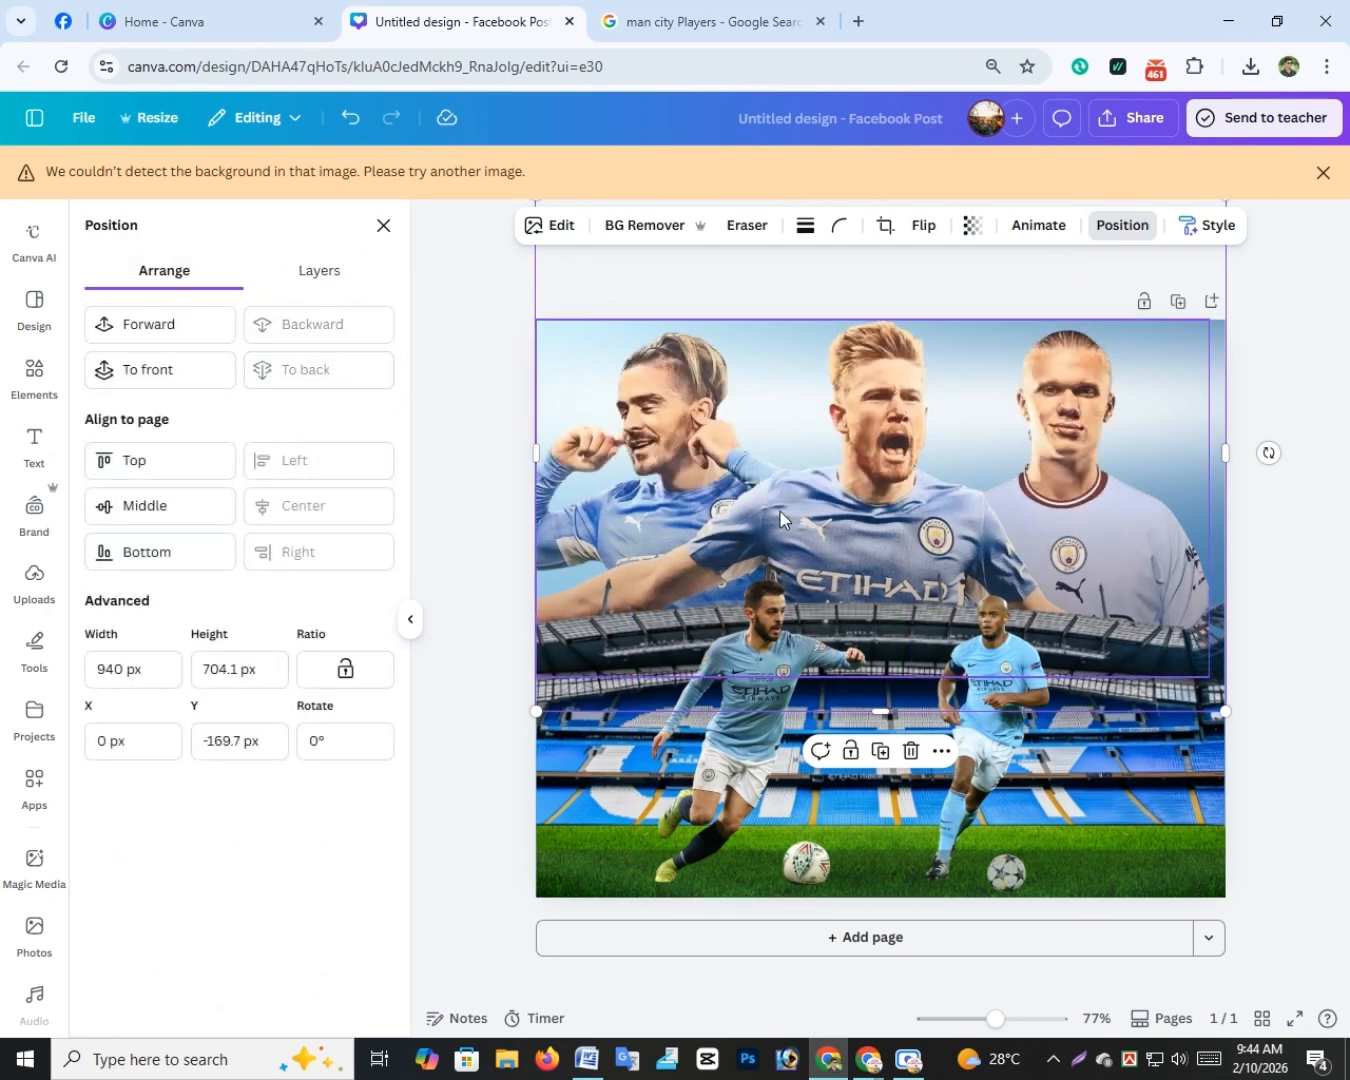
{"action": "left_click", "coordinate": [996, 486]}
{"action": "left_click", "coordinate": [1348, 490]}
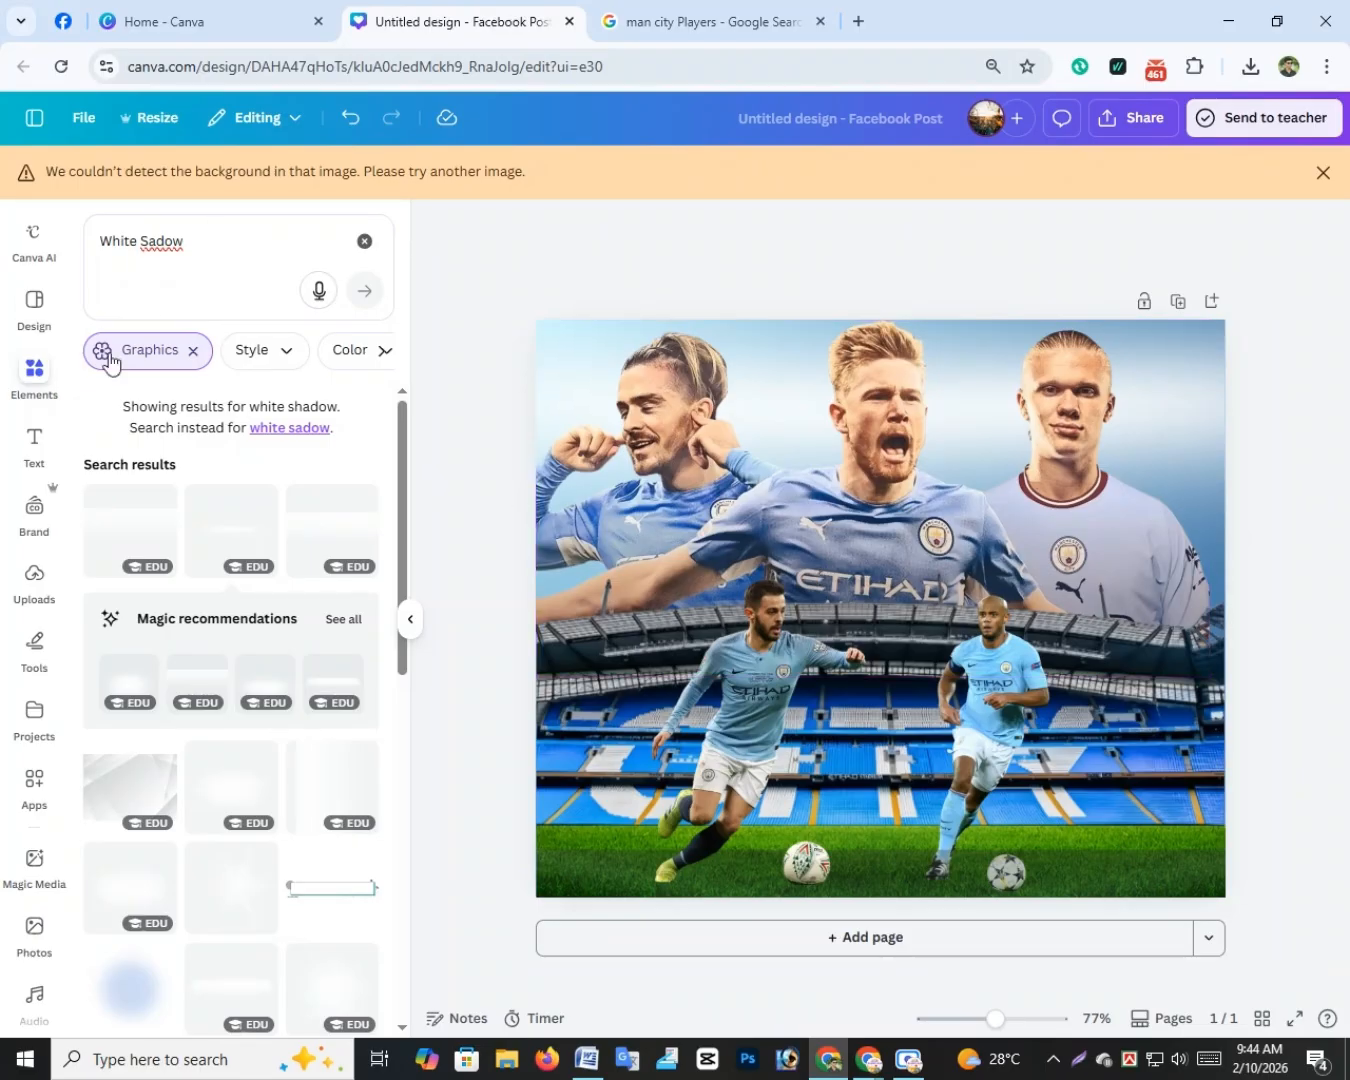
Step: Add a text box reading "Man City" to the page
{"action": "left_click", "coordinate": [36, 442]}
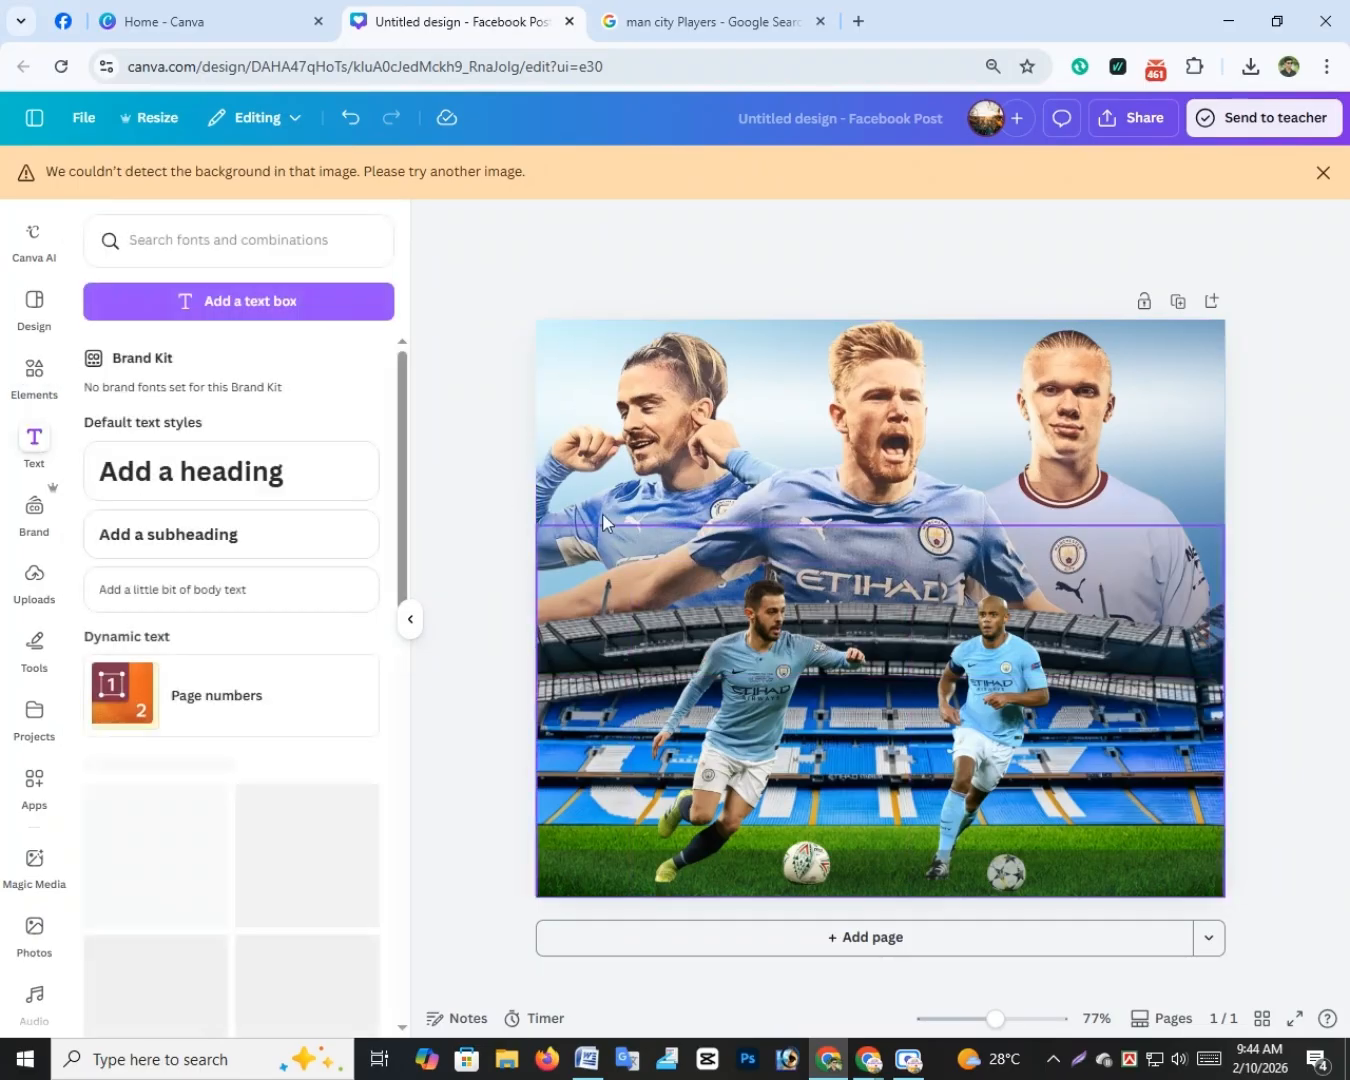
{"action": "left_click", "coordinate": [220, 305]}
{"action": "type", "text": "Man"}
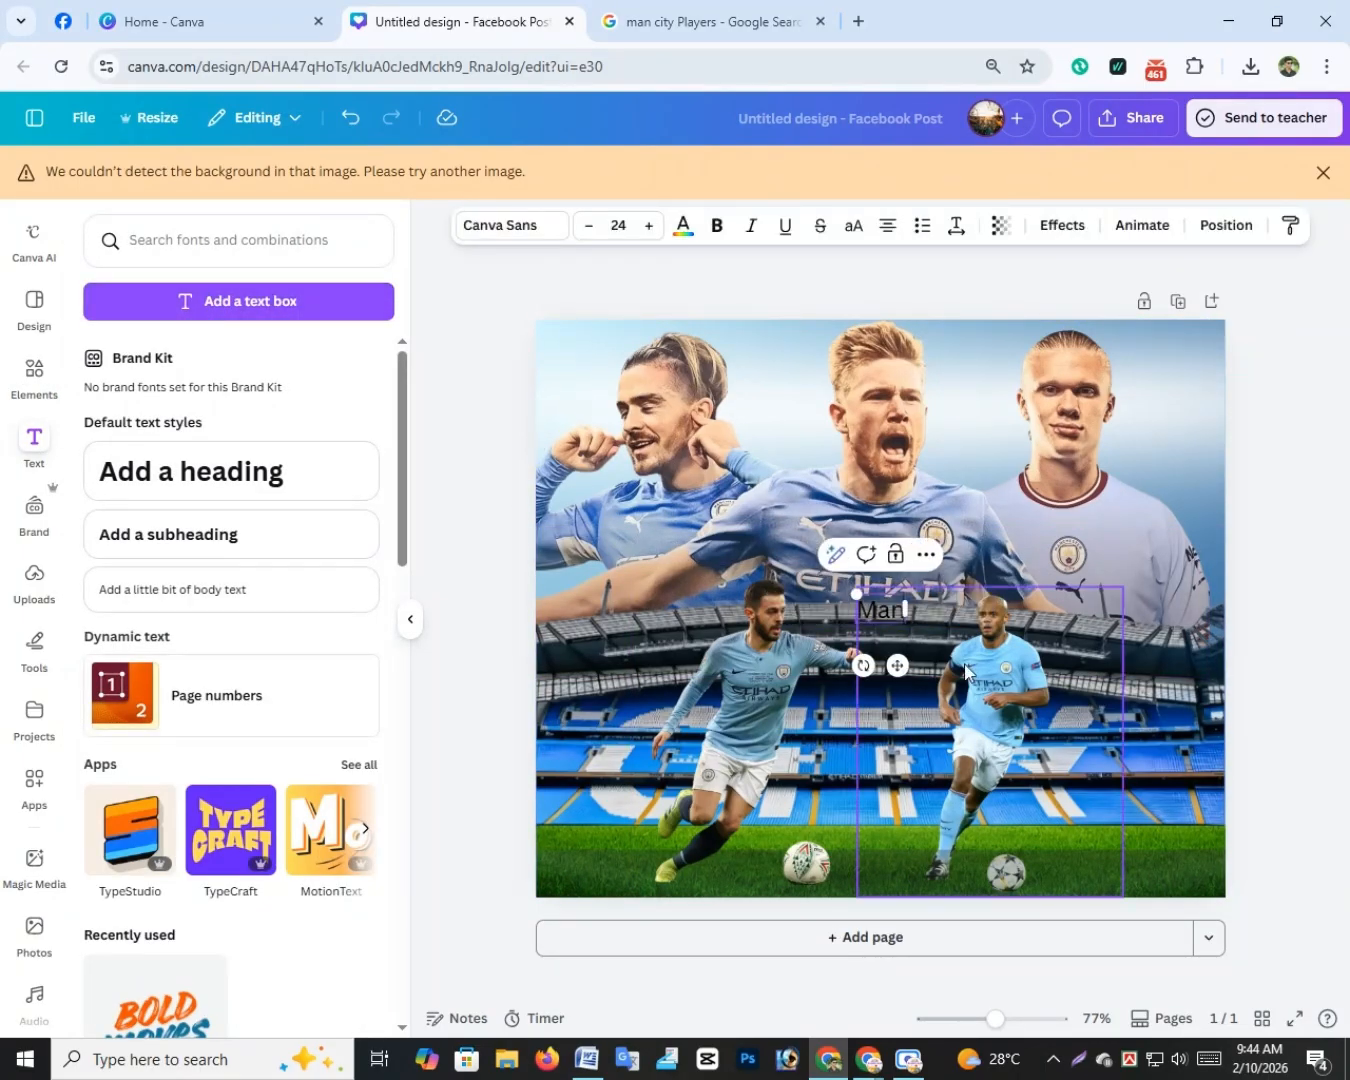
{"action": "type", "text": " City"}
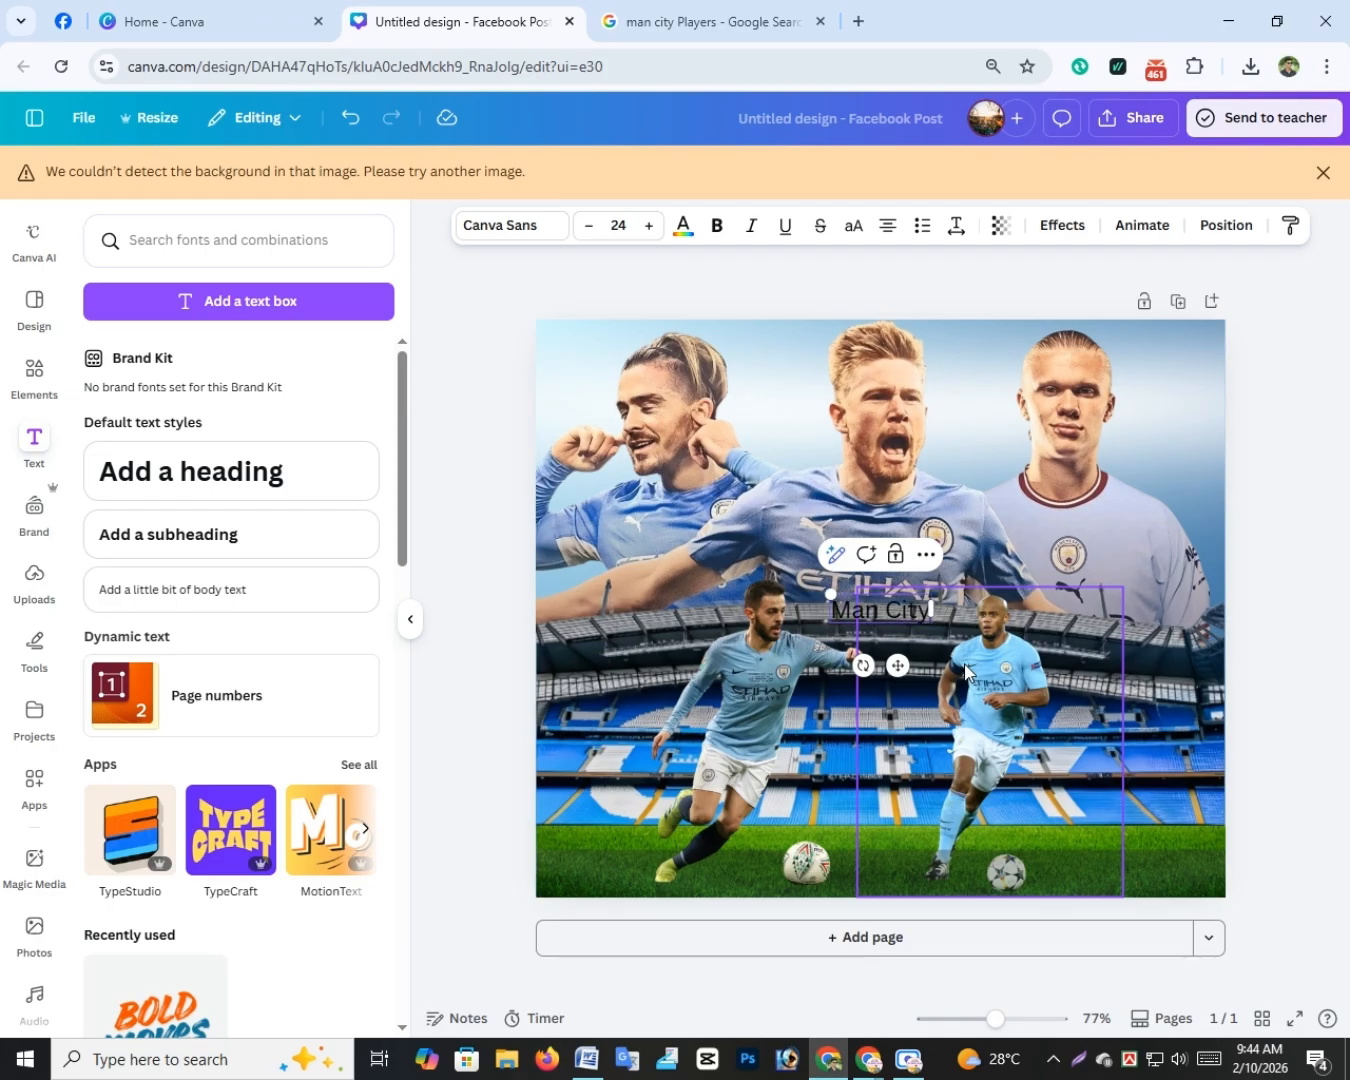
Step: Convert the "Man City" text to uppercase and enlarge it to font size 103
{"action": "triple_click", "coordinate": [905, 613]}
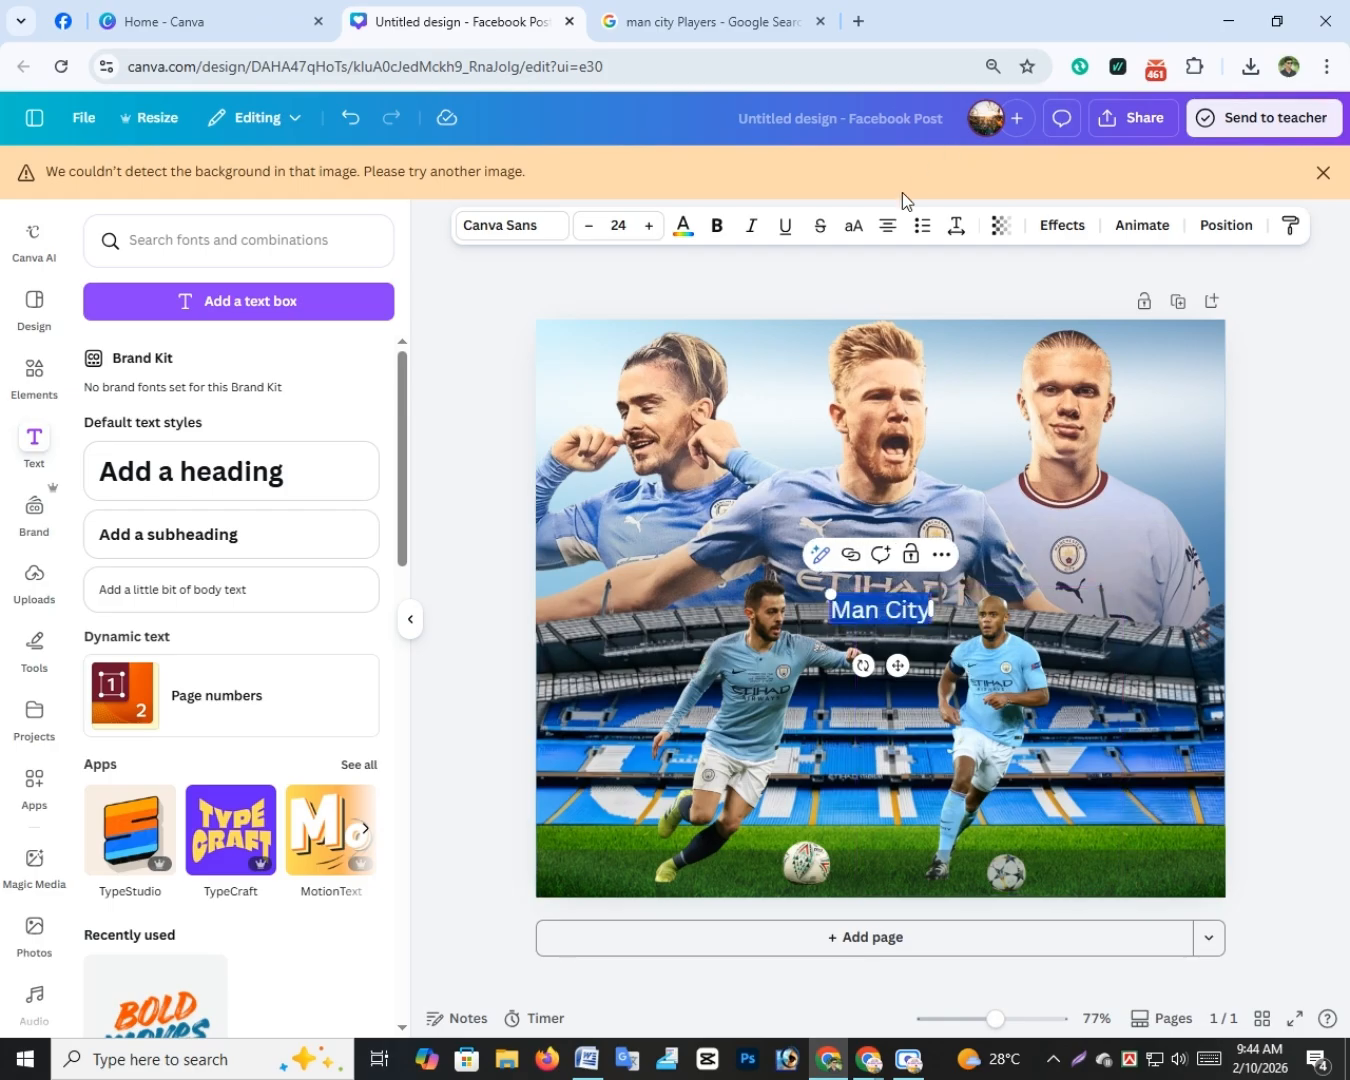
{"action": "left_click", "coordinate": [682, 227]}
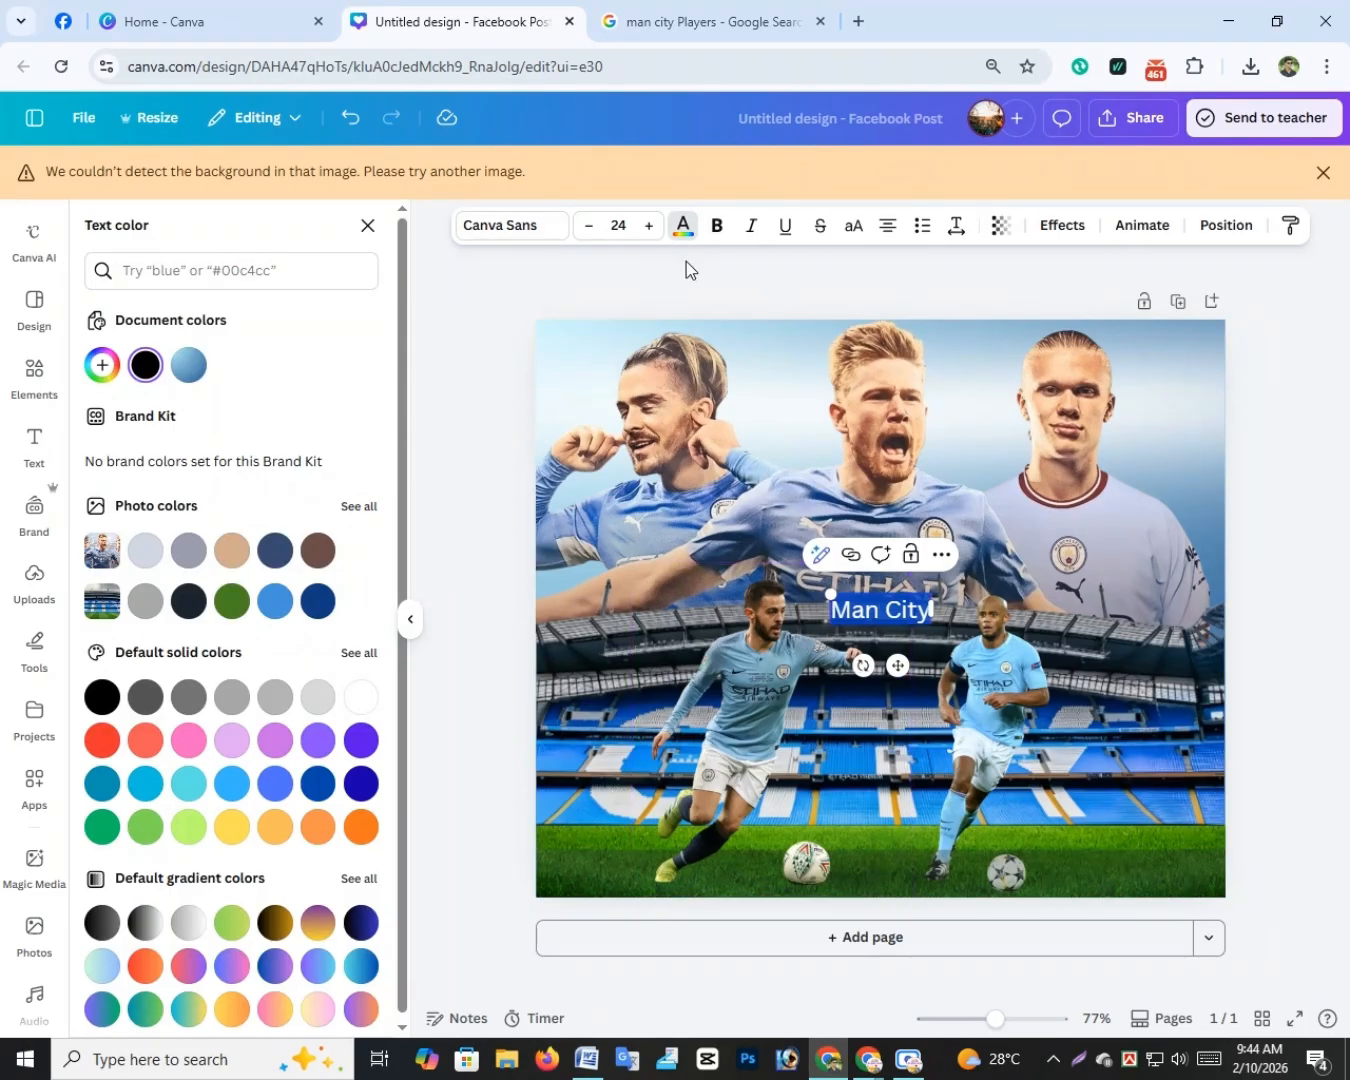
{"action": "left_click", "coordinate": [853, 225]}
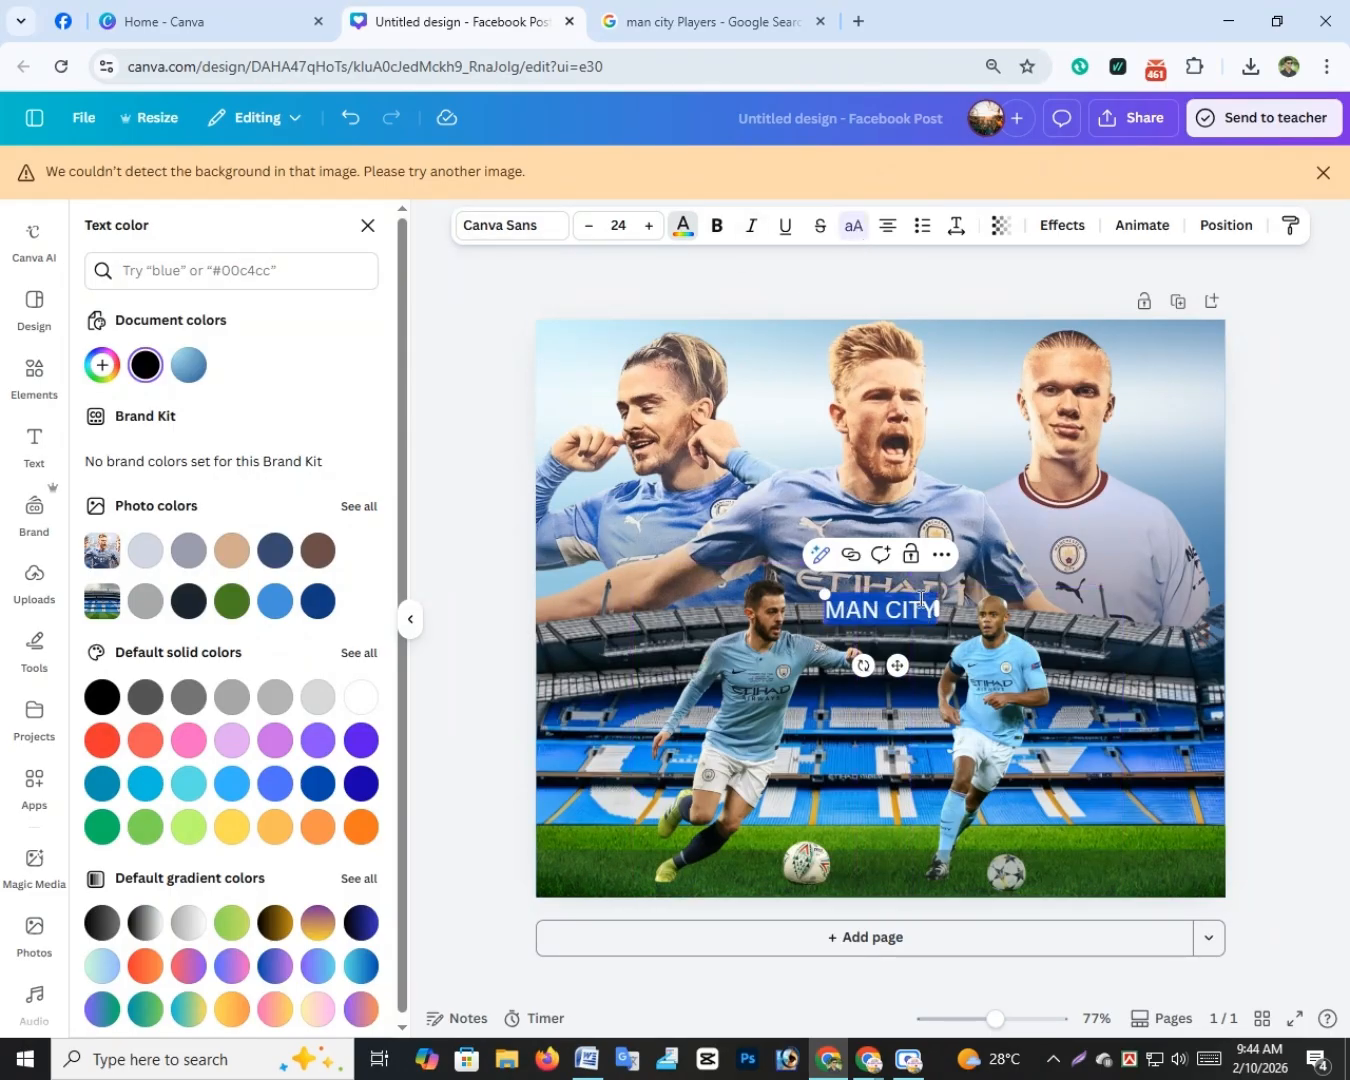
{"action": "left_click_drag", "start_coordinate": [764, 535], "coordinate": [445, 478]}
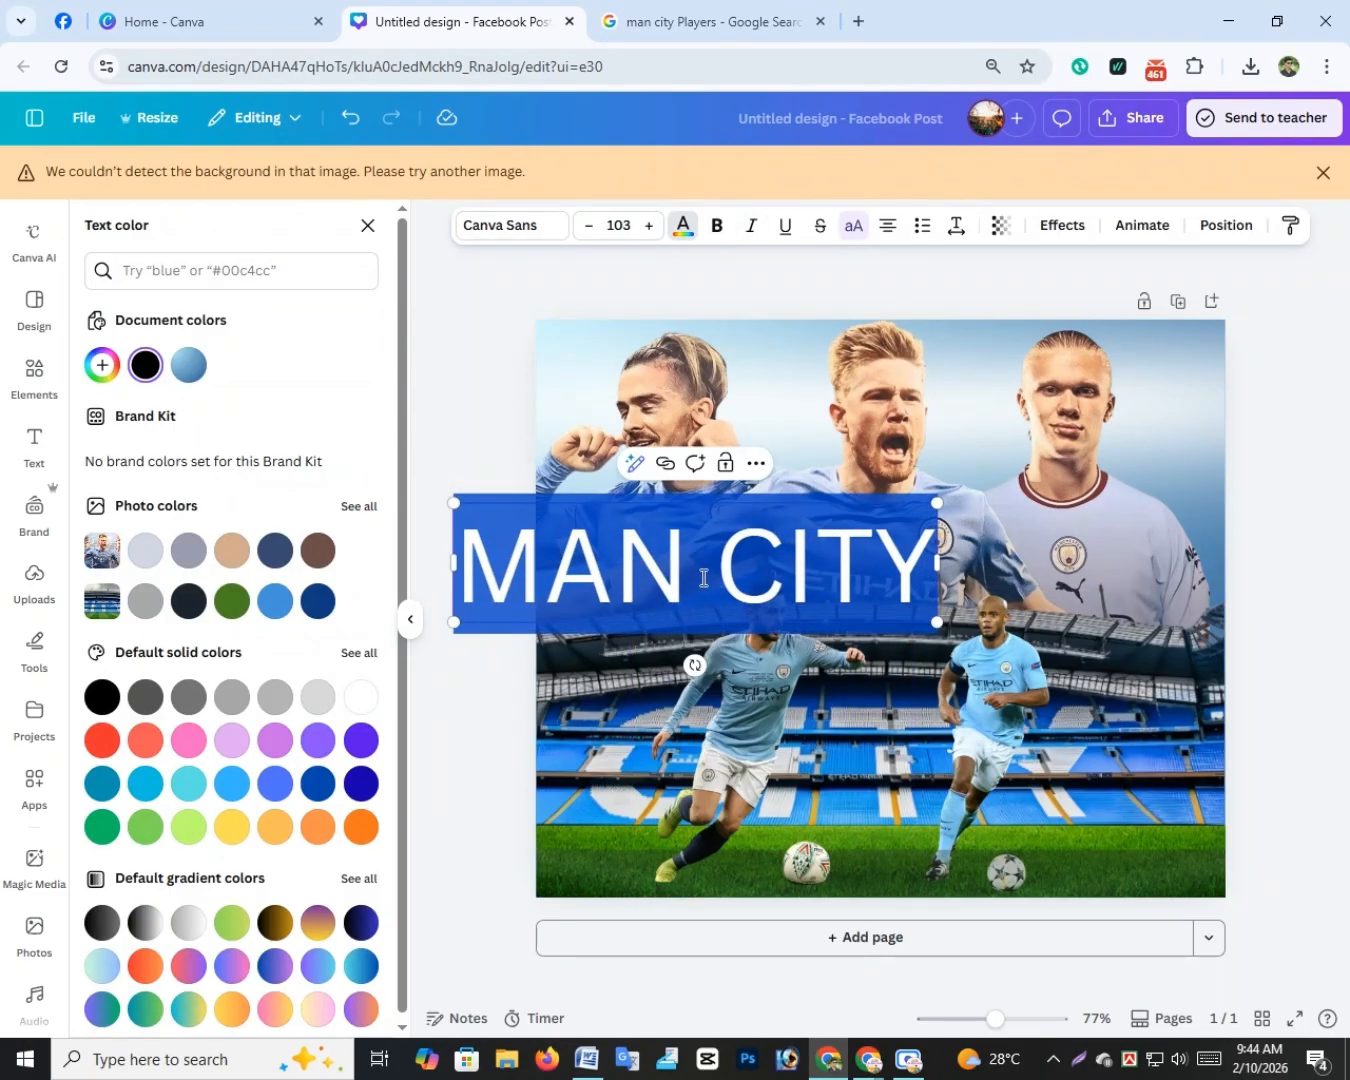
{"action": "left_click", "coordinate": [1284, 408]}
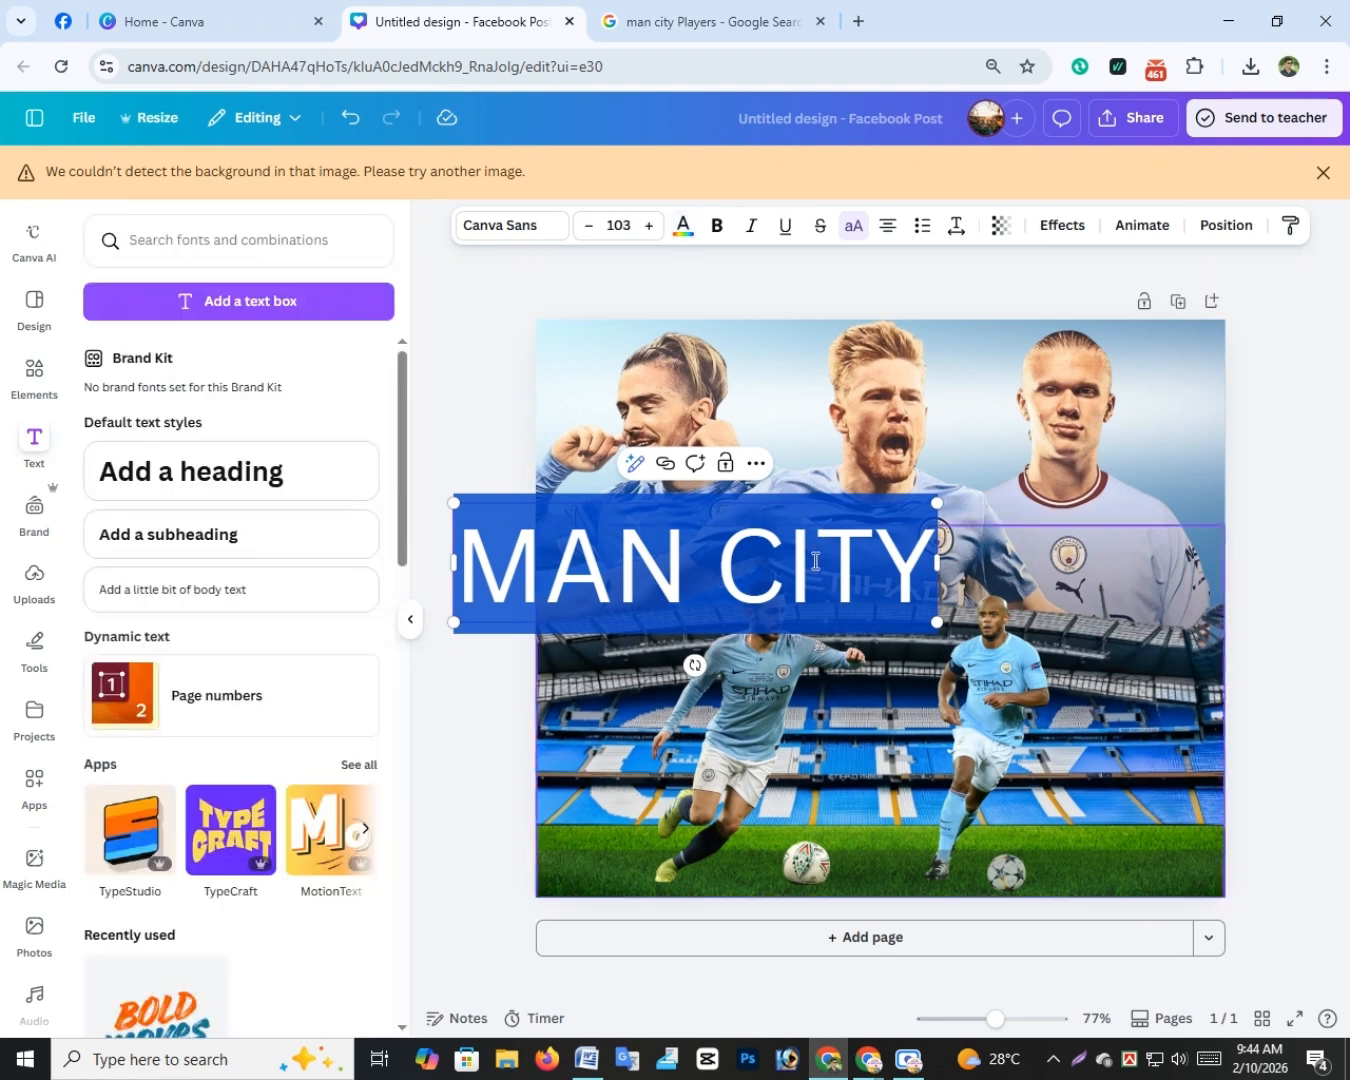
{"action": "left_click", "coordinate": [471, 680]}
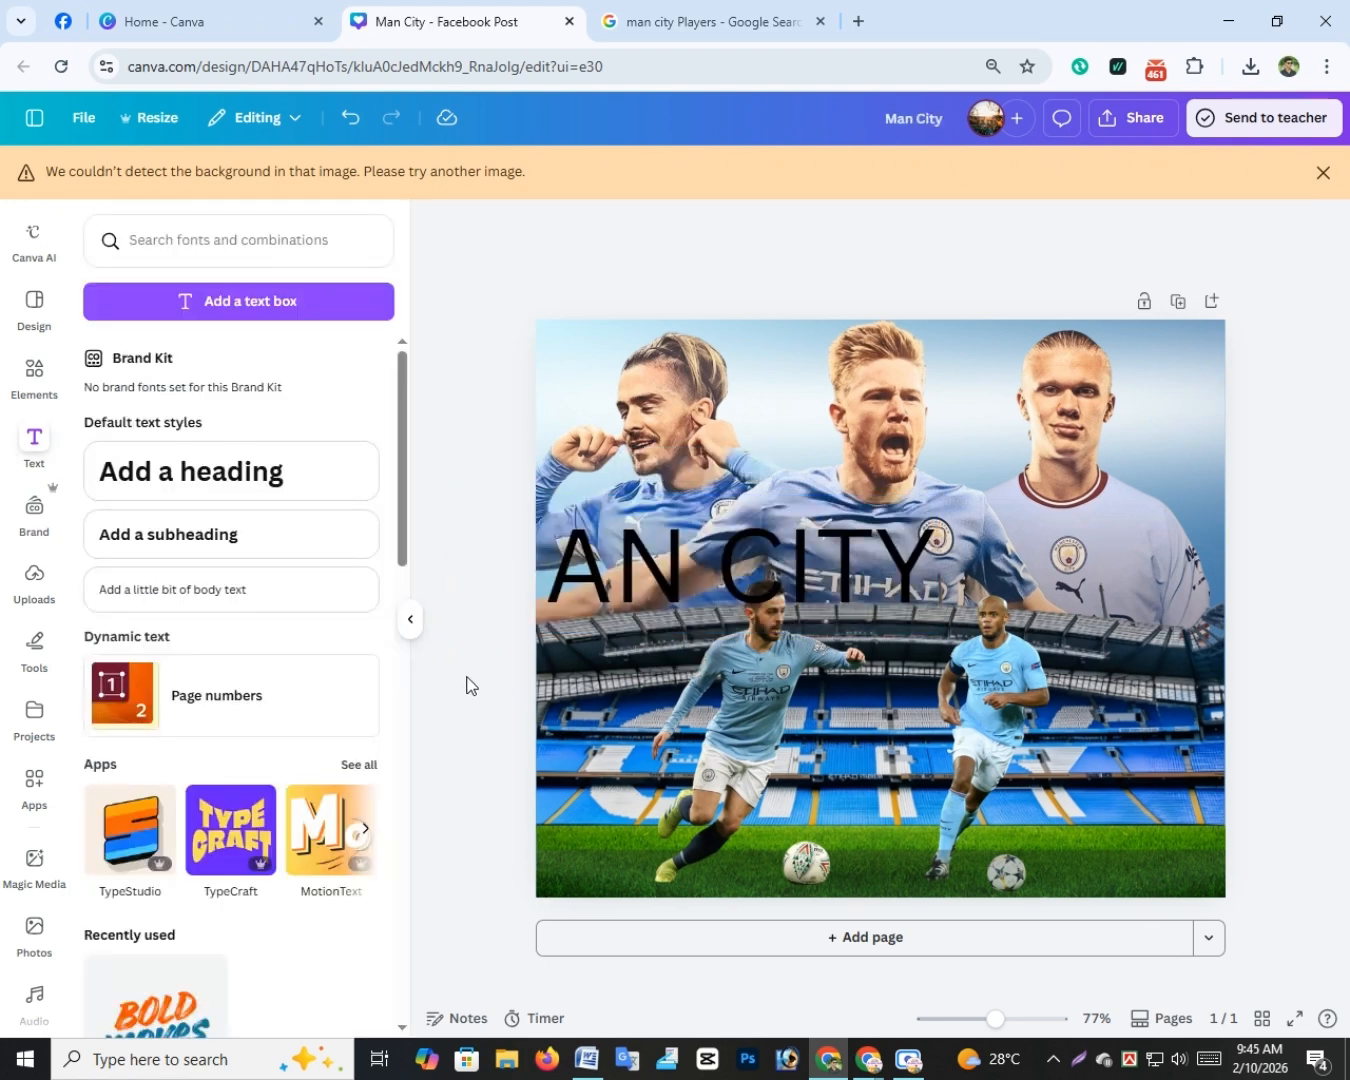
Step: Try replacing the tan skin colour of the three-player cutout with black, and undo the recolouring
{"action": "left_click", "coordinate": [1137, 415]}
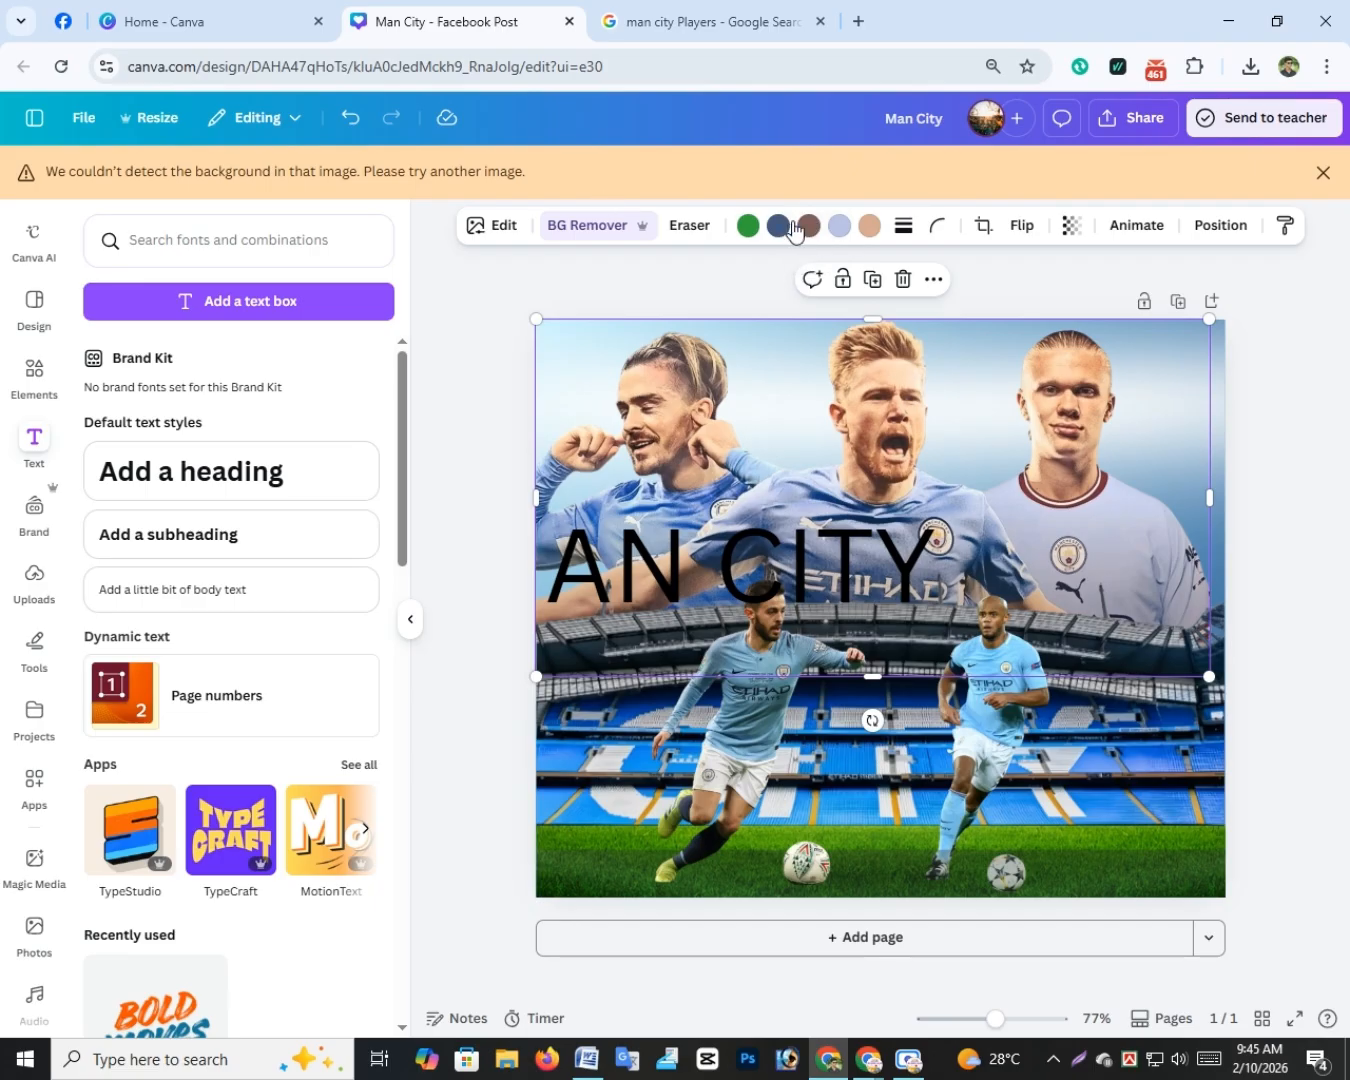
{"action": "left_click", "coordinate": [872, 228]}
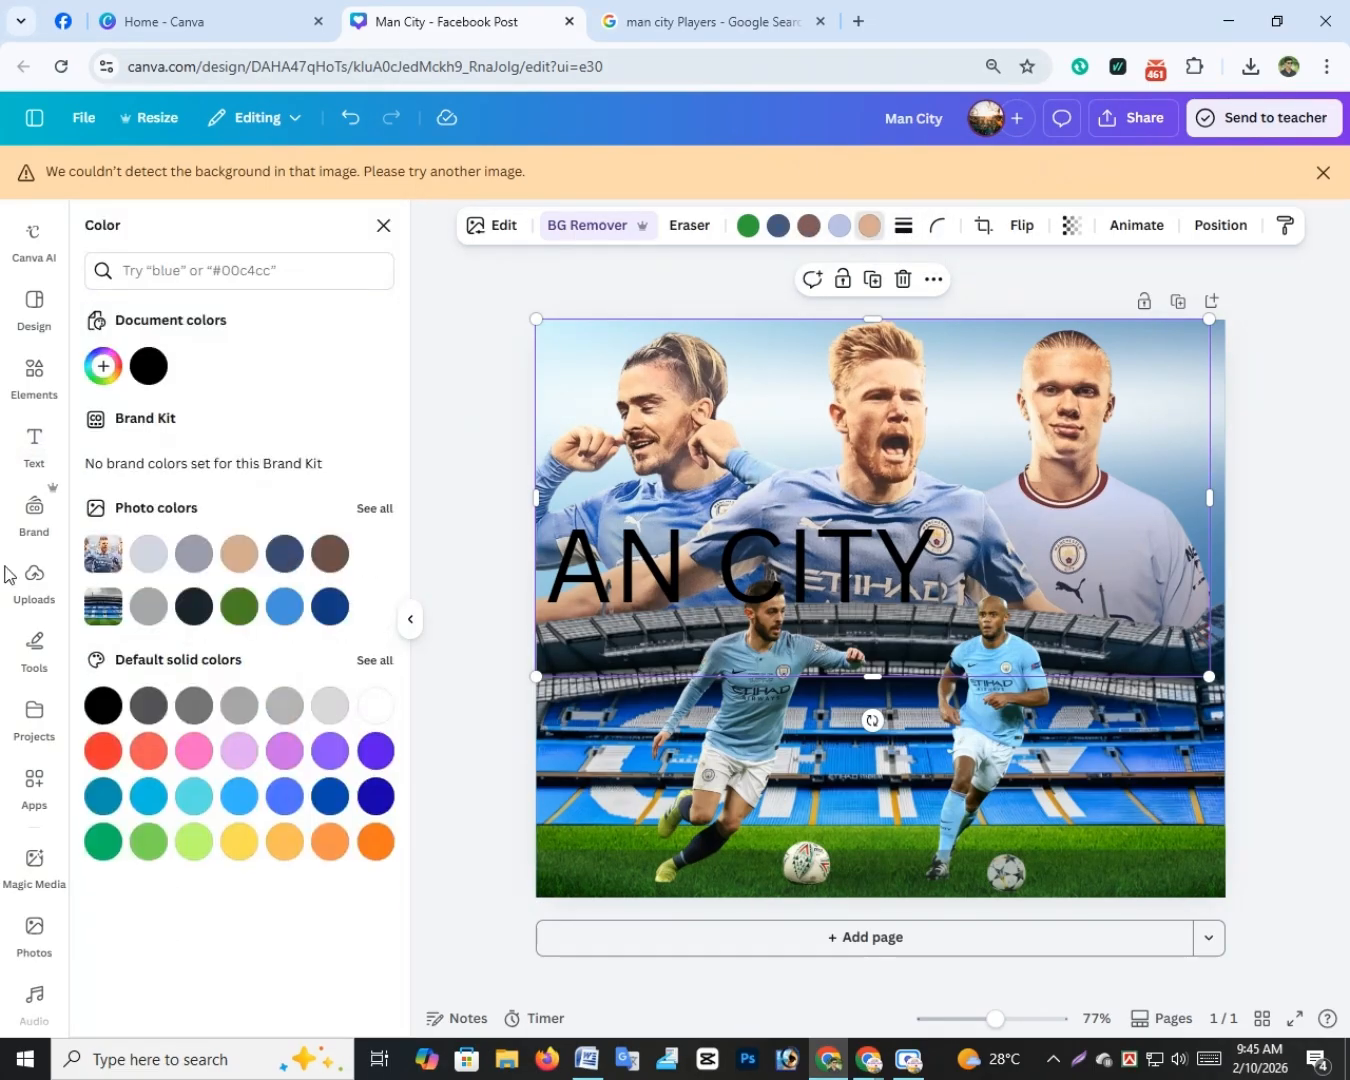
{"action": "left_click", "coordinate": [146, 372]}
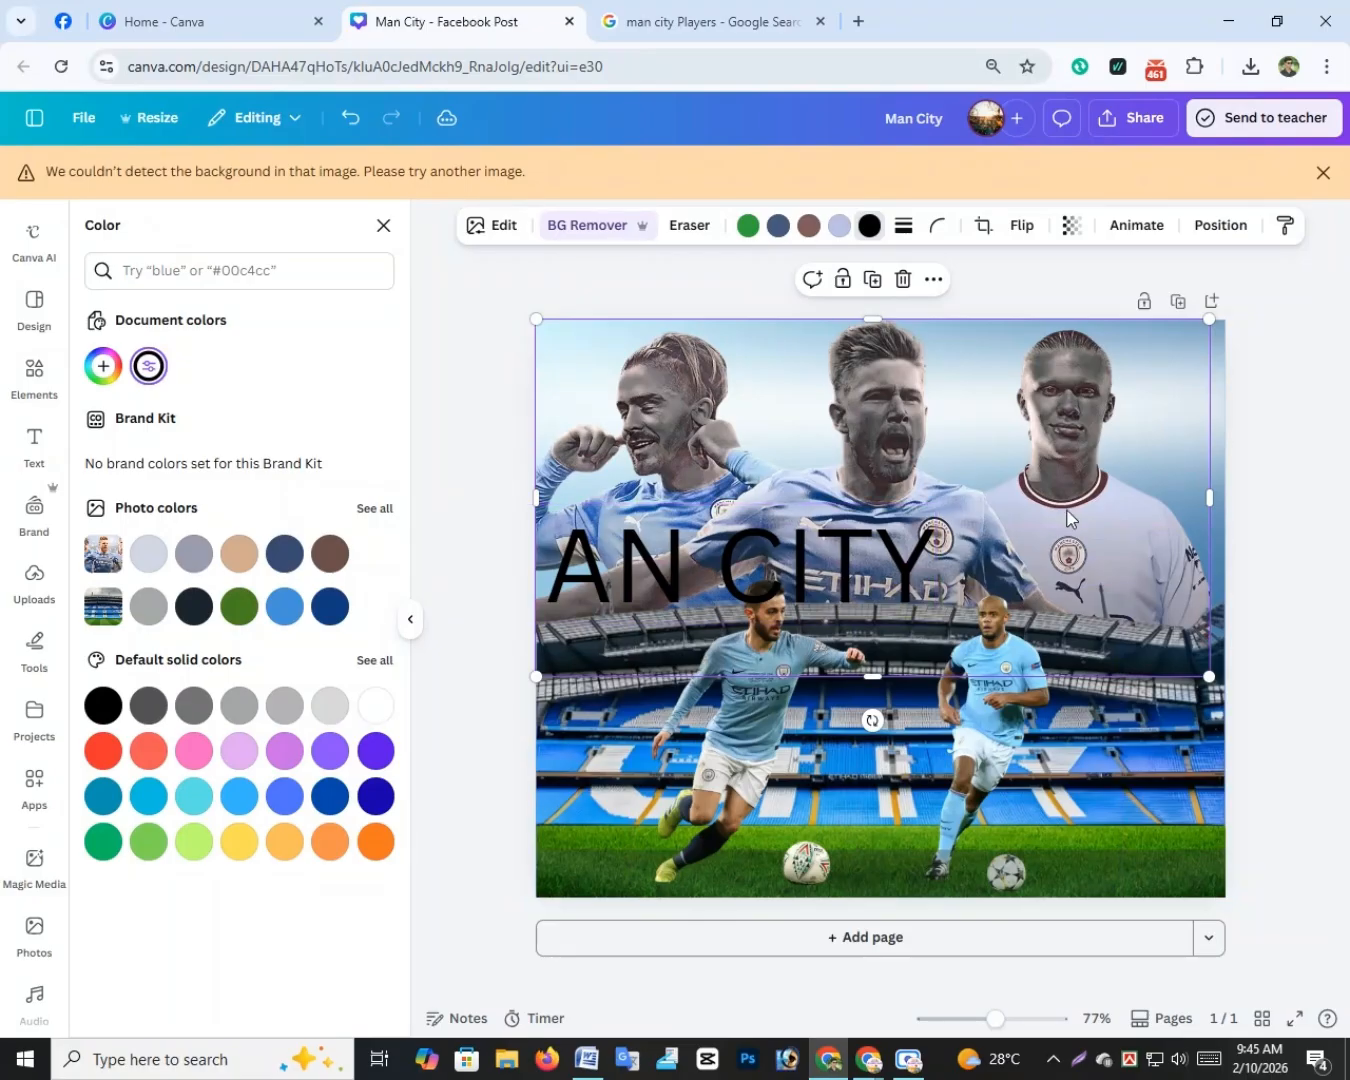
{"action": "key", "text": "ctrl+z"}
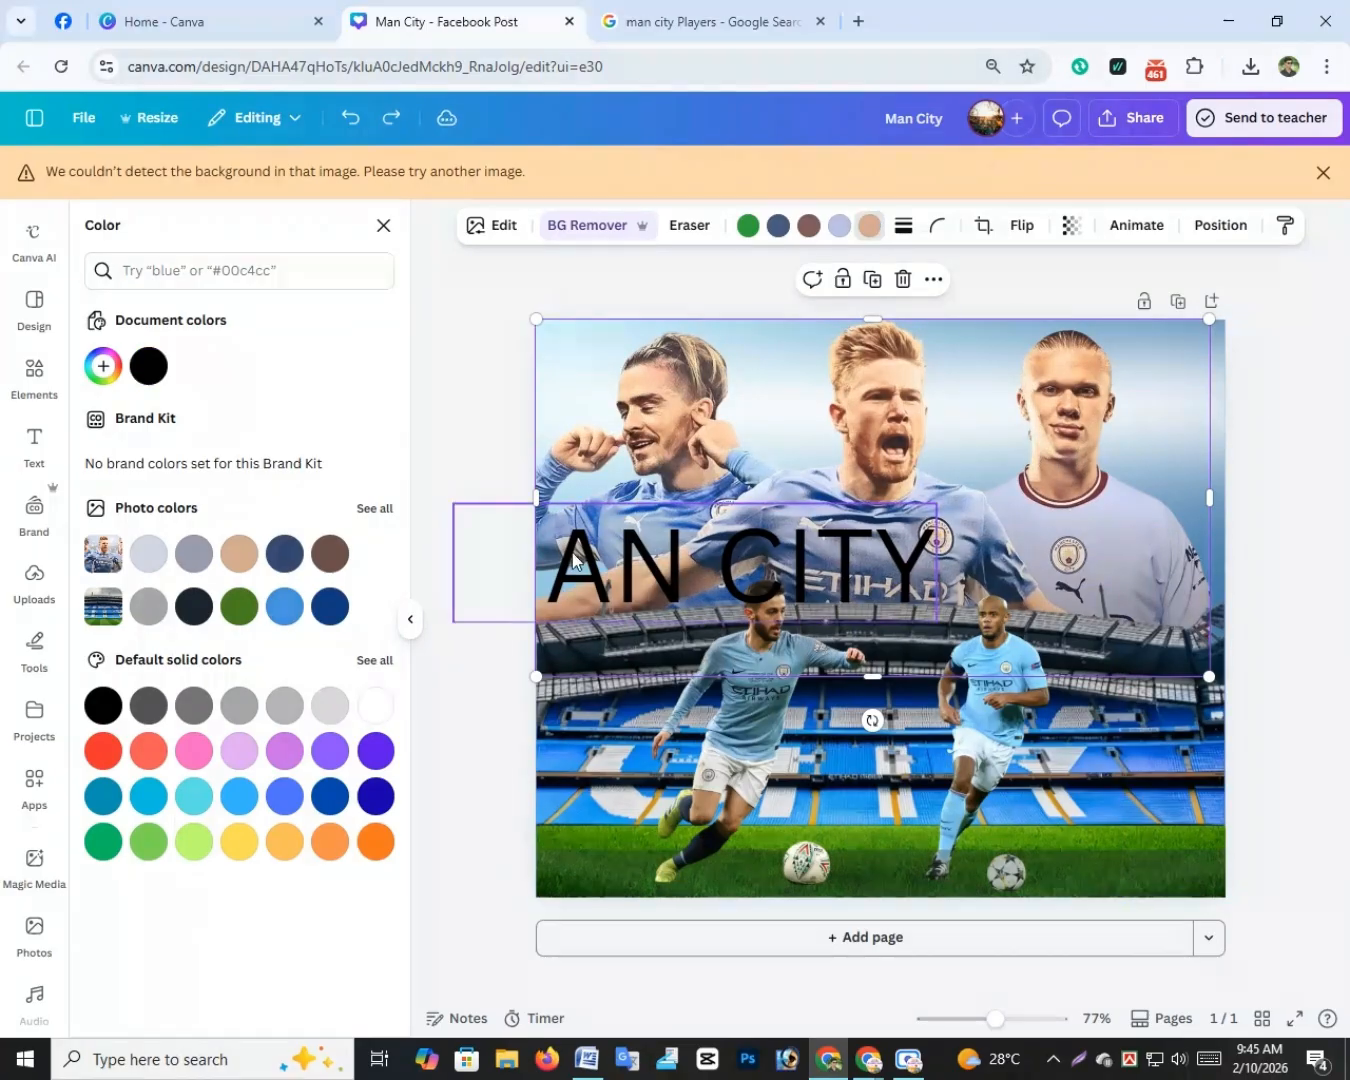
Step: Move the MAN CITY text fully onto the page and make it bold
{"action": "left_click", "coordinate": [597, 587]}
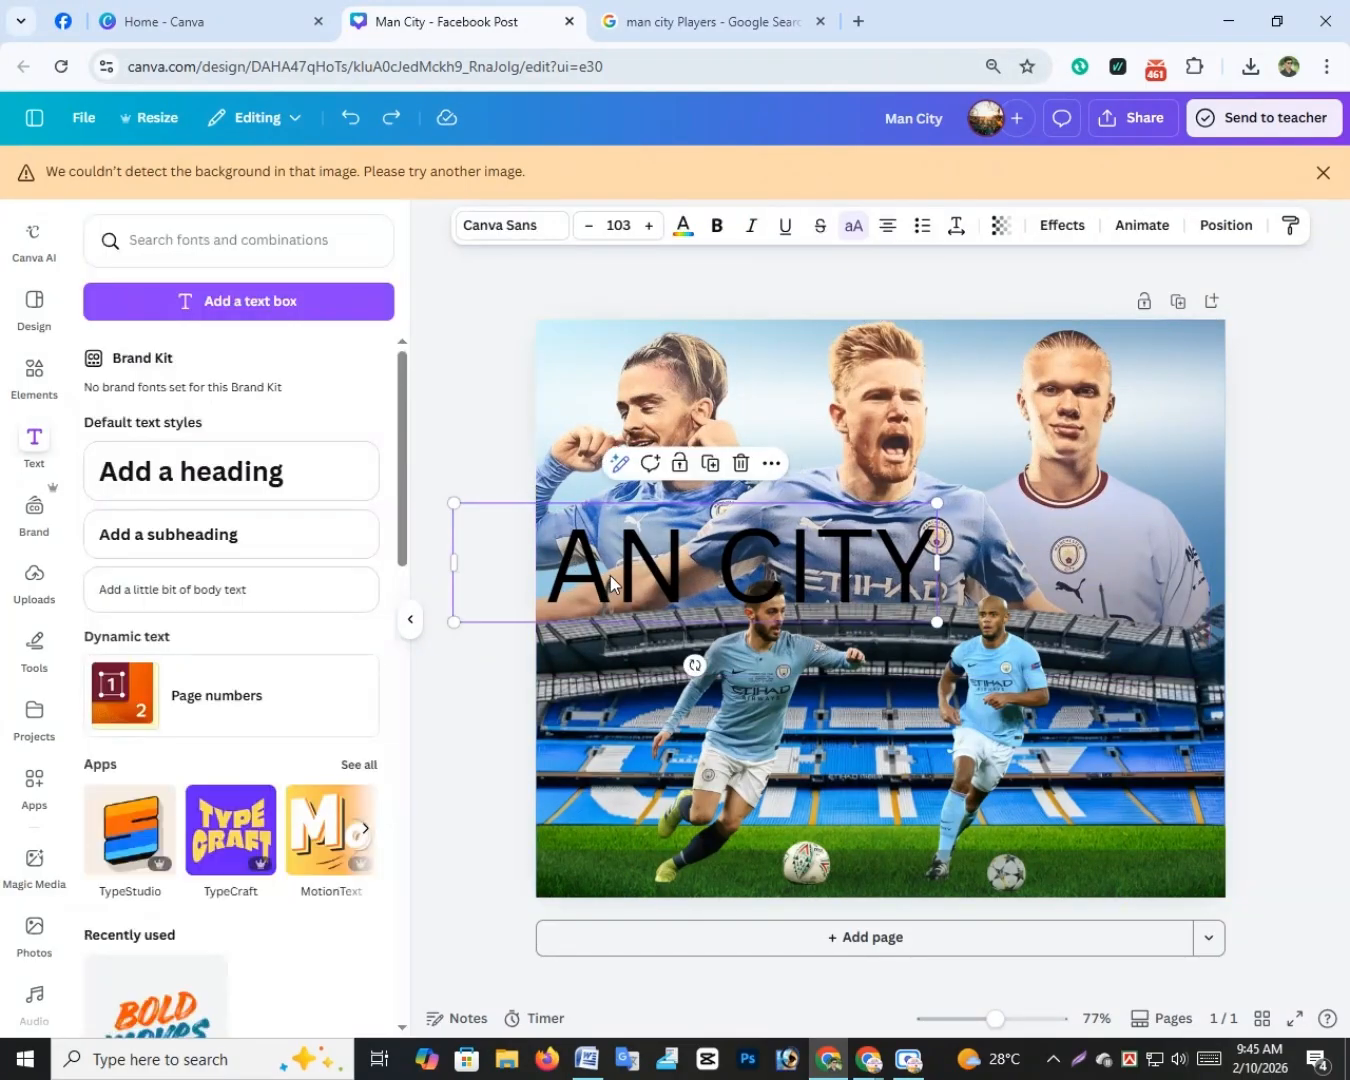
{"action": "left_click_drag", "start_coordinate": [610, 575], "coordinate": [835, 566]}
{"action": "triple_click", "coordinate": [958, 545]}
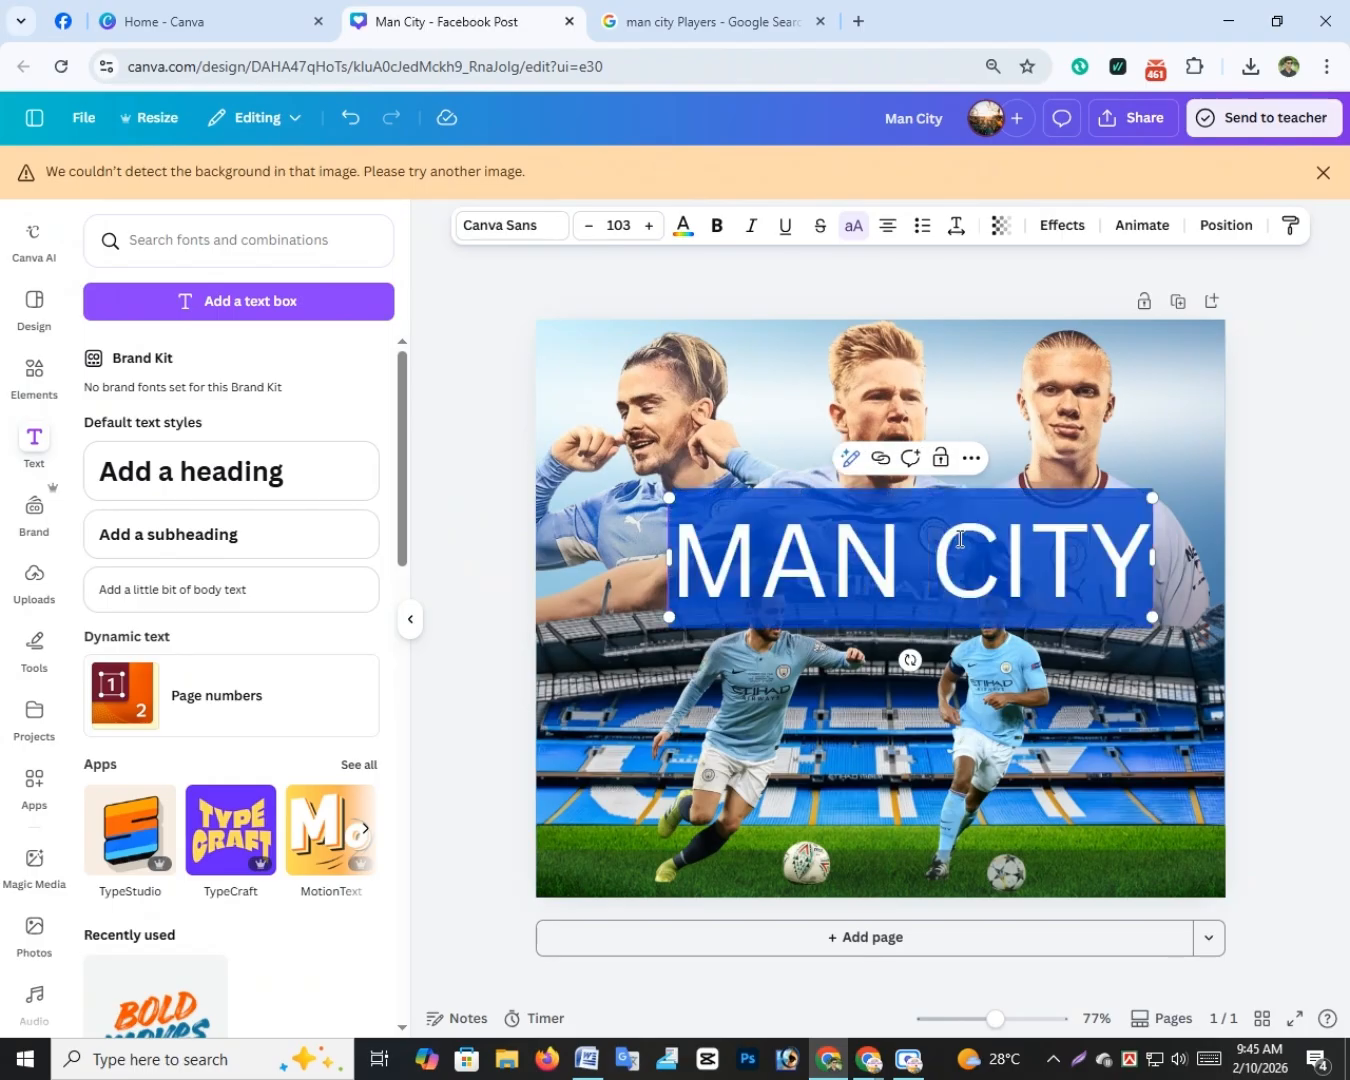
{"action": "left_click", "coordinate": [712, 230]}
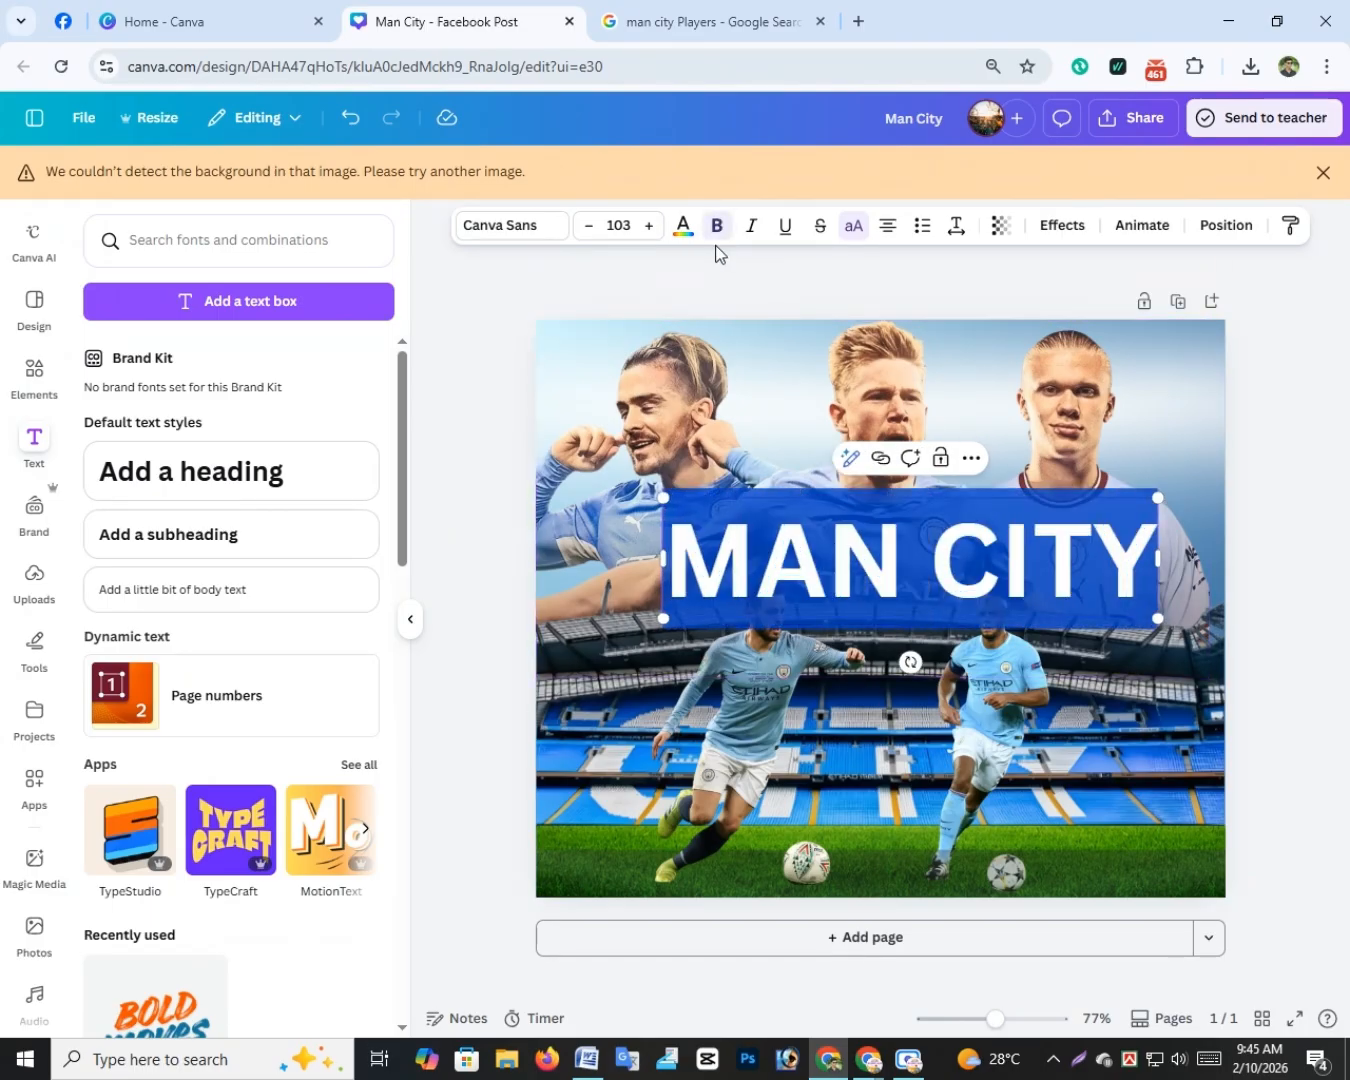
Step: Enlarge the MAN CITY text to font size 133 so it spans nearly the page's full width
{"action": "left_click", "coordinate": [648, 226]}
{"action": "left_click", "coordinate": [648, 226]}
{"action": "left_click", "coordinate": [649, 226]}
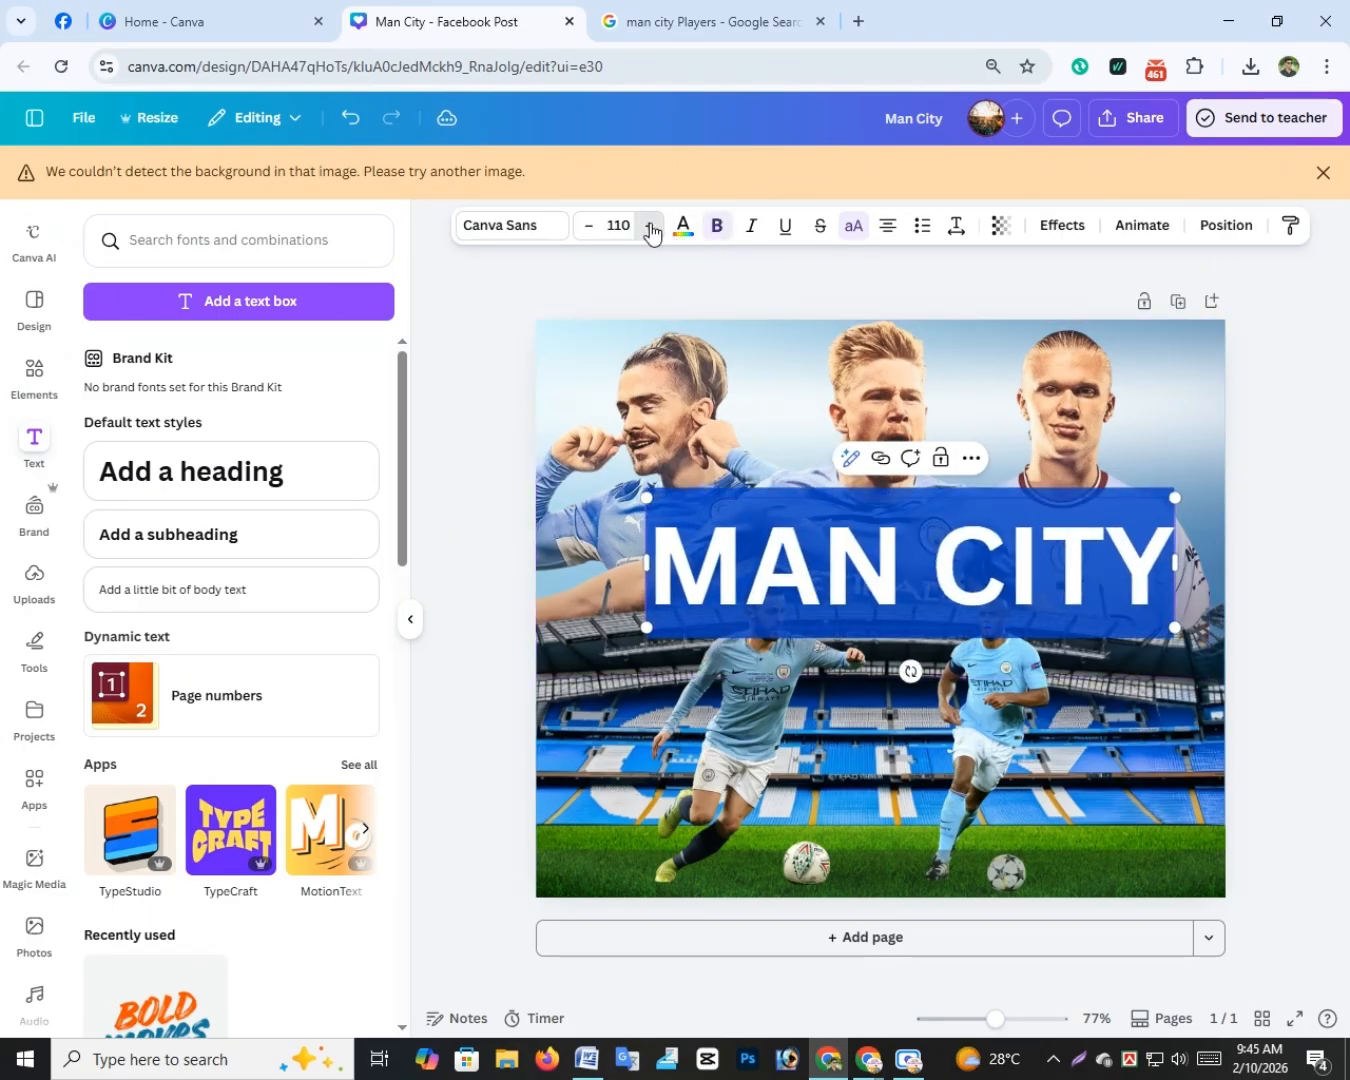
{"action": "left_click", "coordinate": [650, 226]}
{"action": "left_click", "coordinate": [650, 226]}
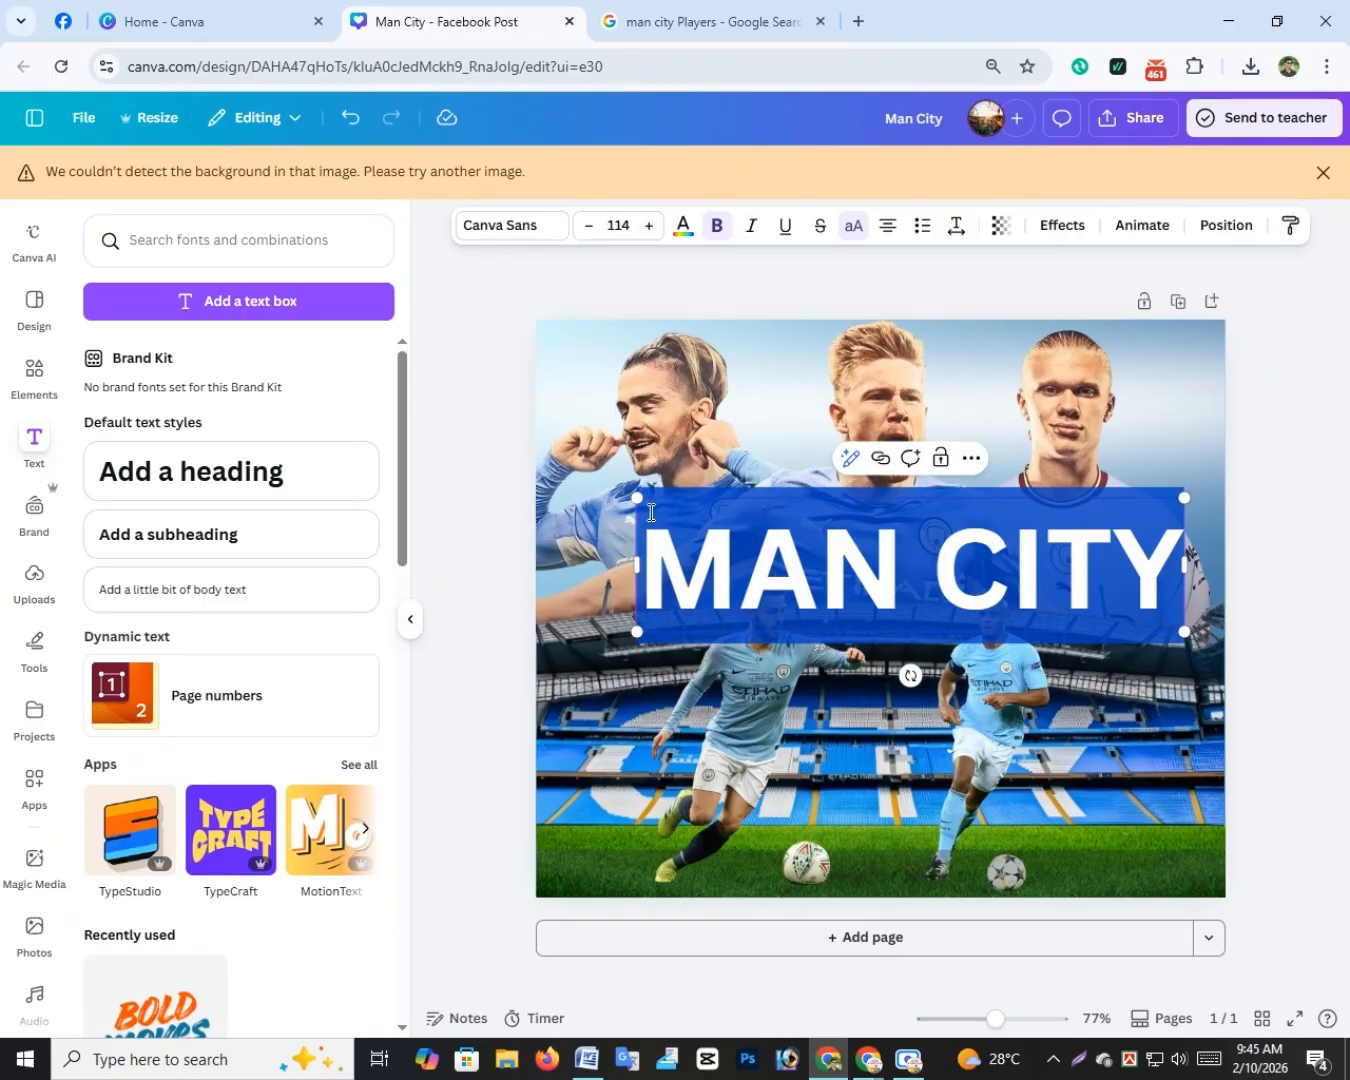
{"action": "left_click_drag", "start_coordinate": [636, 495], "coordinate": [571, 481]}
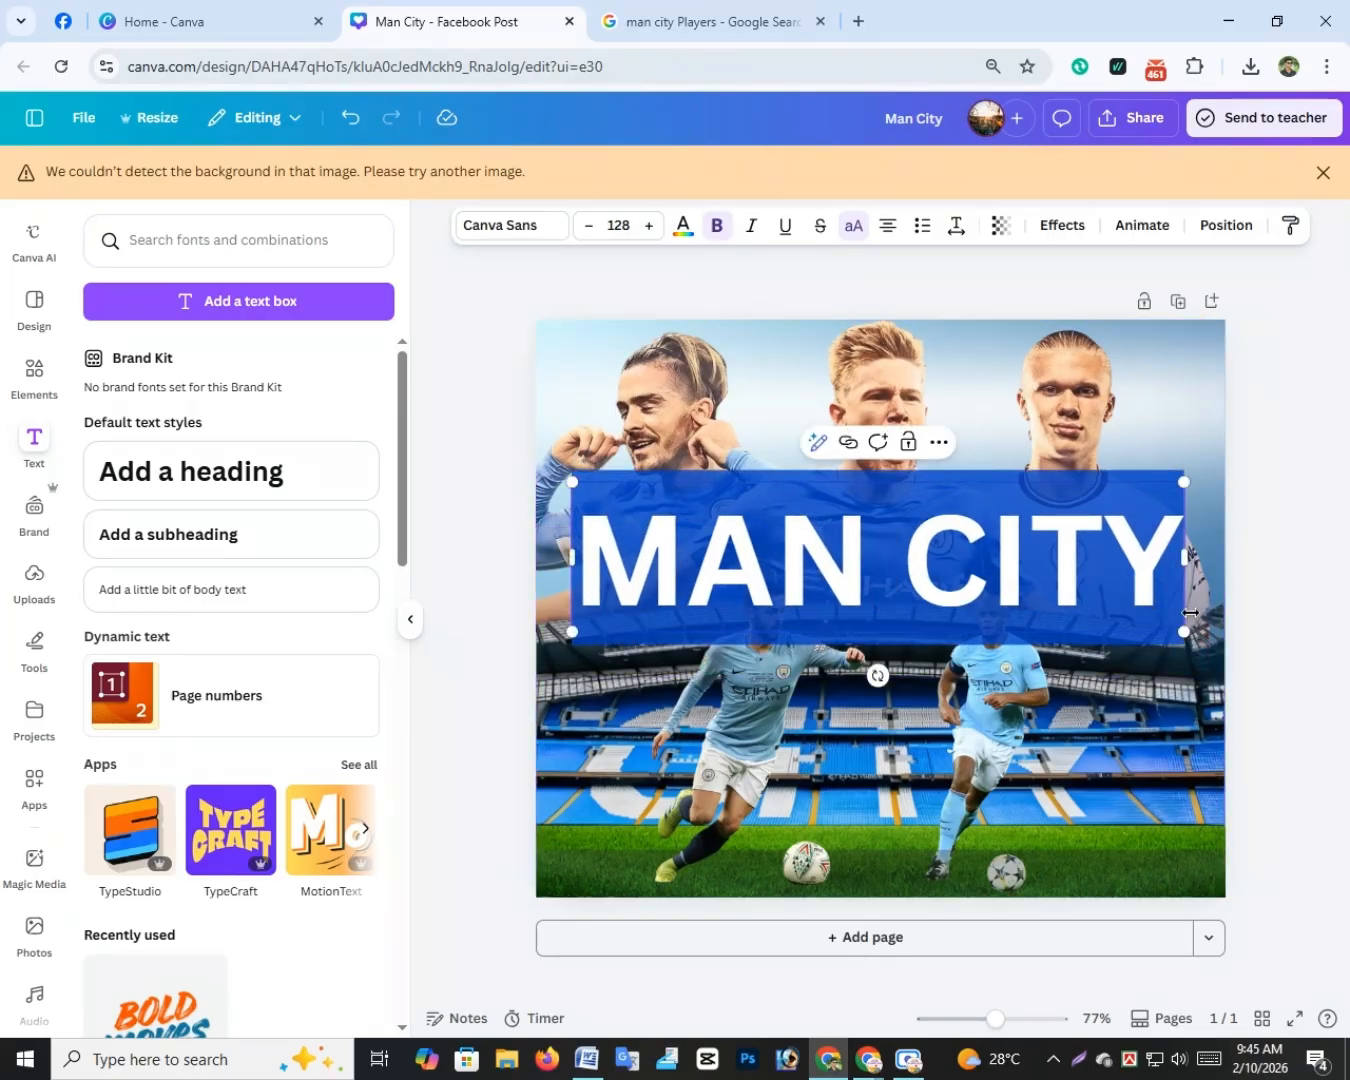
{"action": "left_click_drag", "start_coordinate": [1187, 634], "coordinate": [1200, 643]}
{"action": "left_click", "coordinate": [1344, 461]}
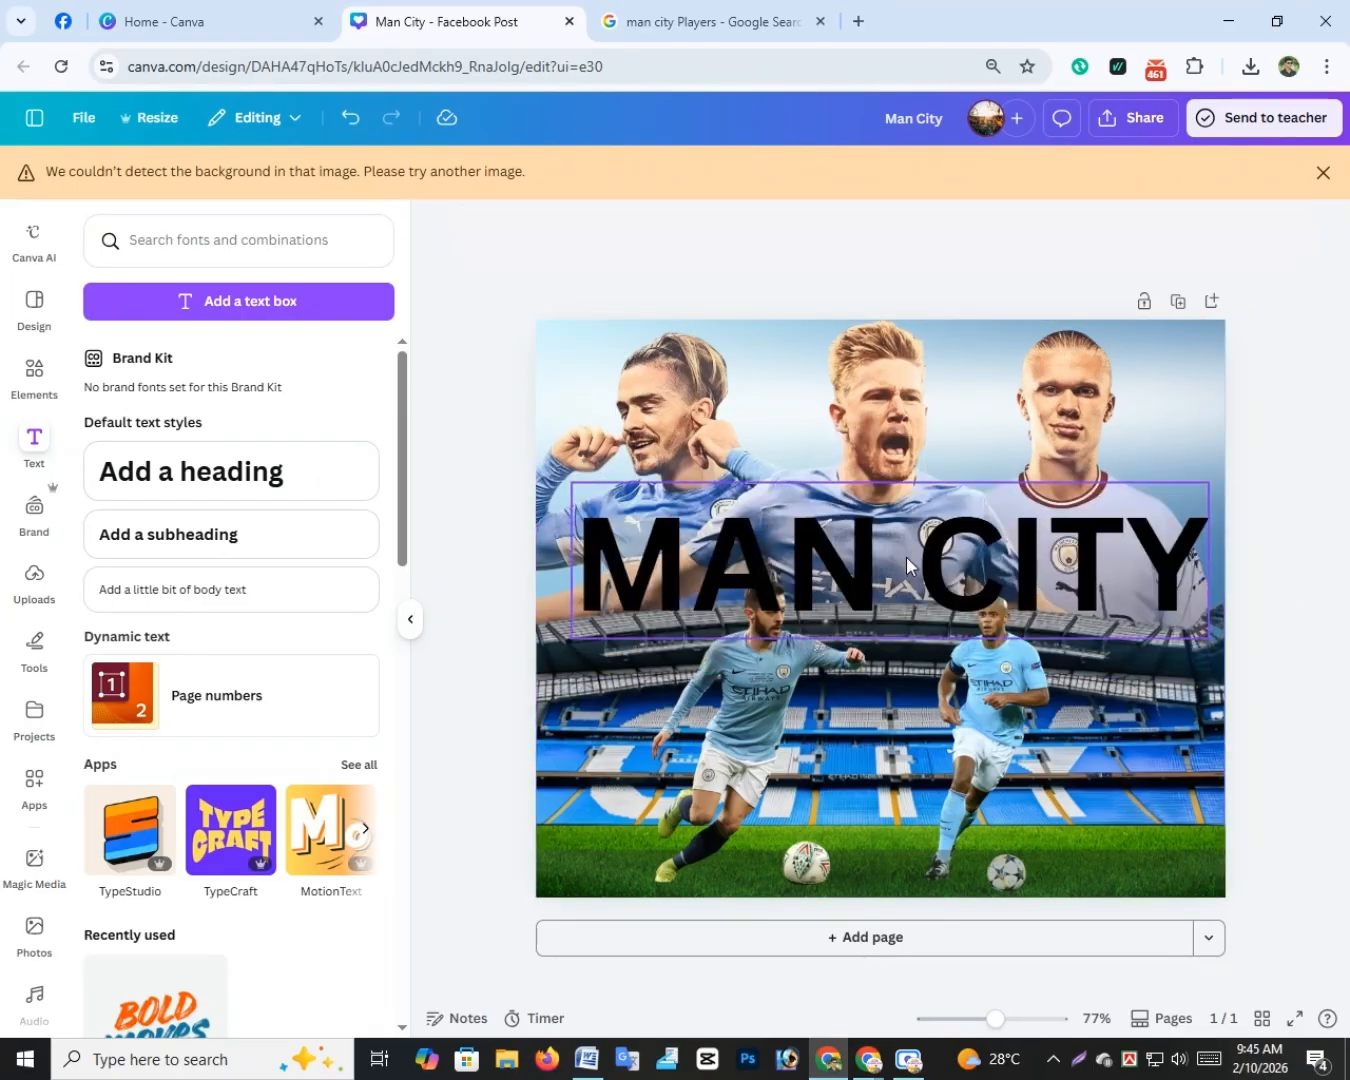
Step: Move the MAN CITY text down over the stadium and widen the three-player cutout to 939 px, reaching the page's right edge
{"action": "left_click_drag", "start_coordinate": [907, 569], "coordinate": [896, 400]}
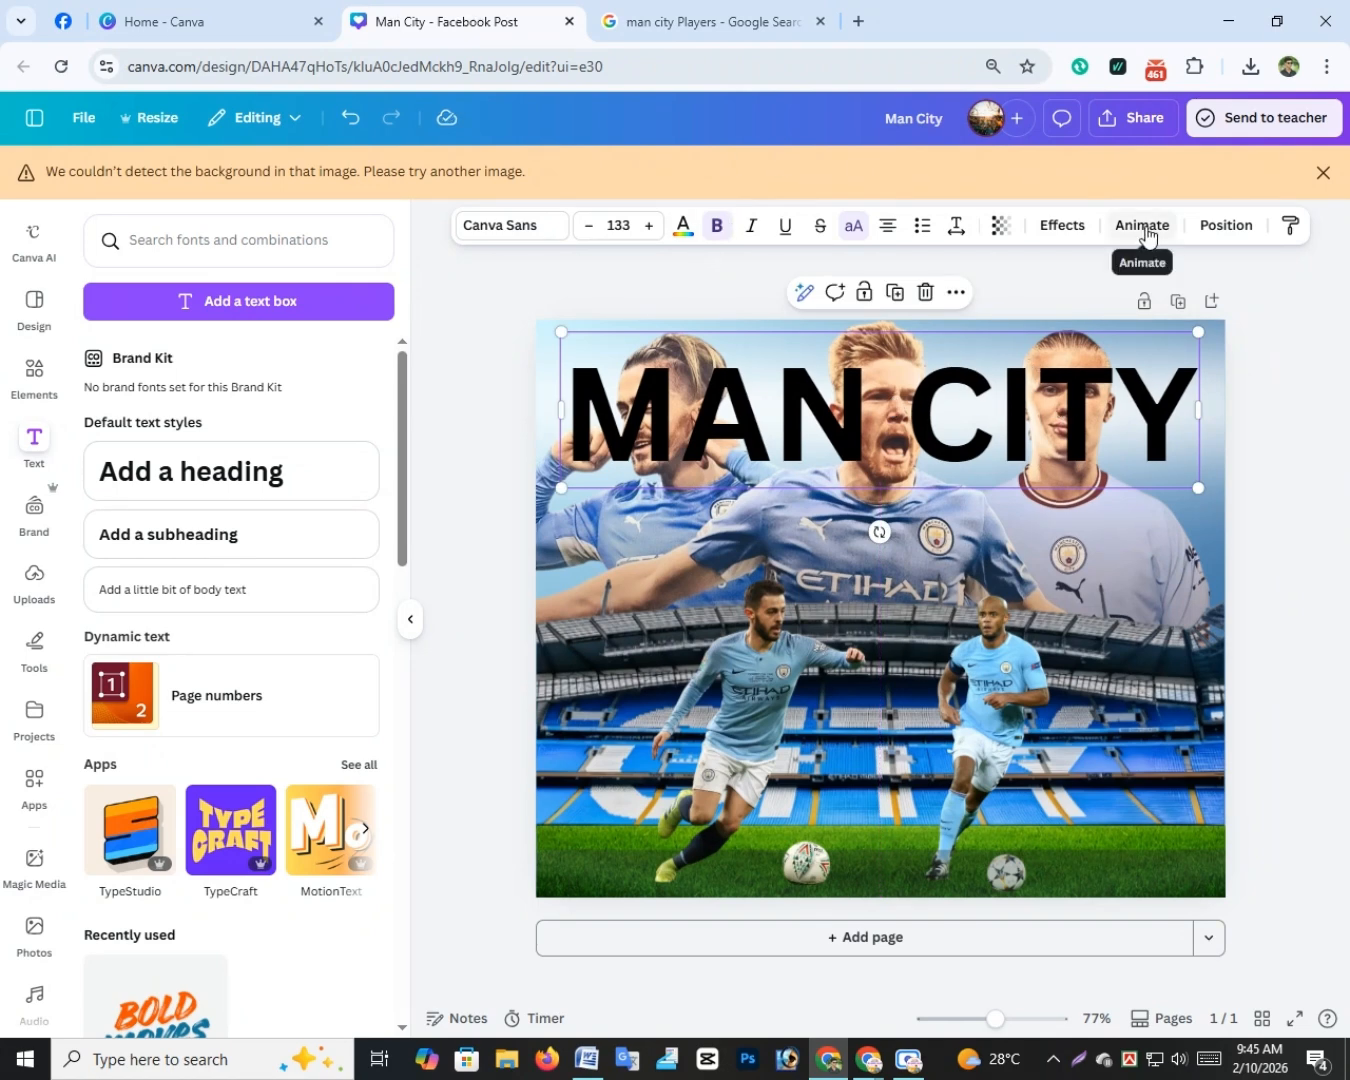
{"action": "left_click_drag", "start_coordinate": [1115, 422], "coordinate": [1108, 654]}
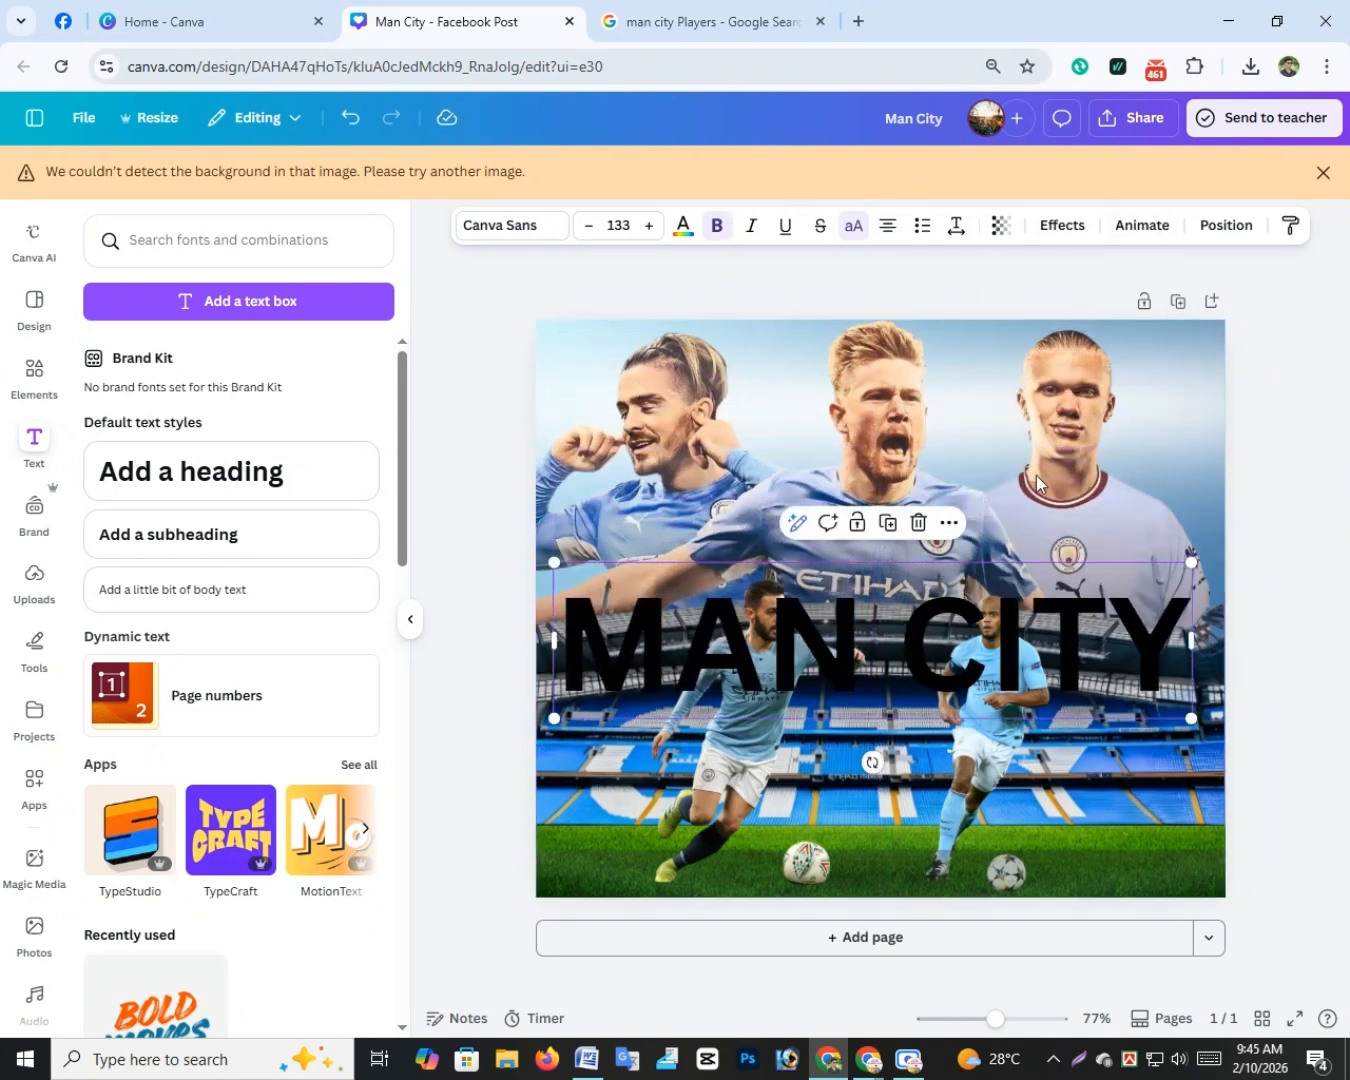
{"action": "left_click", "coordinate": [1206, 495]}
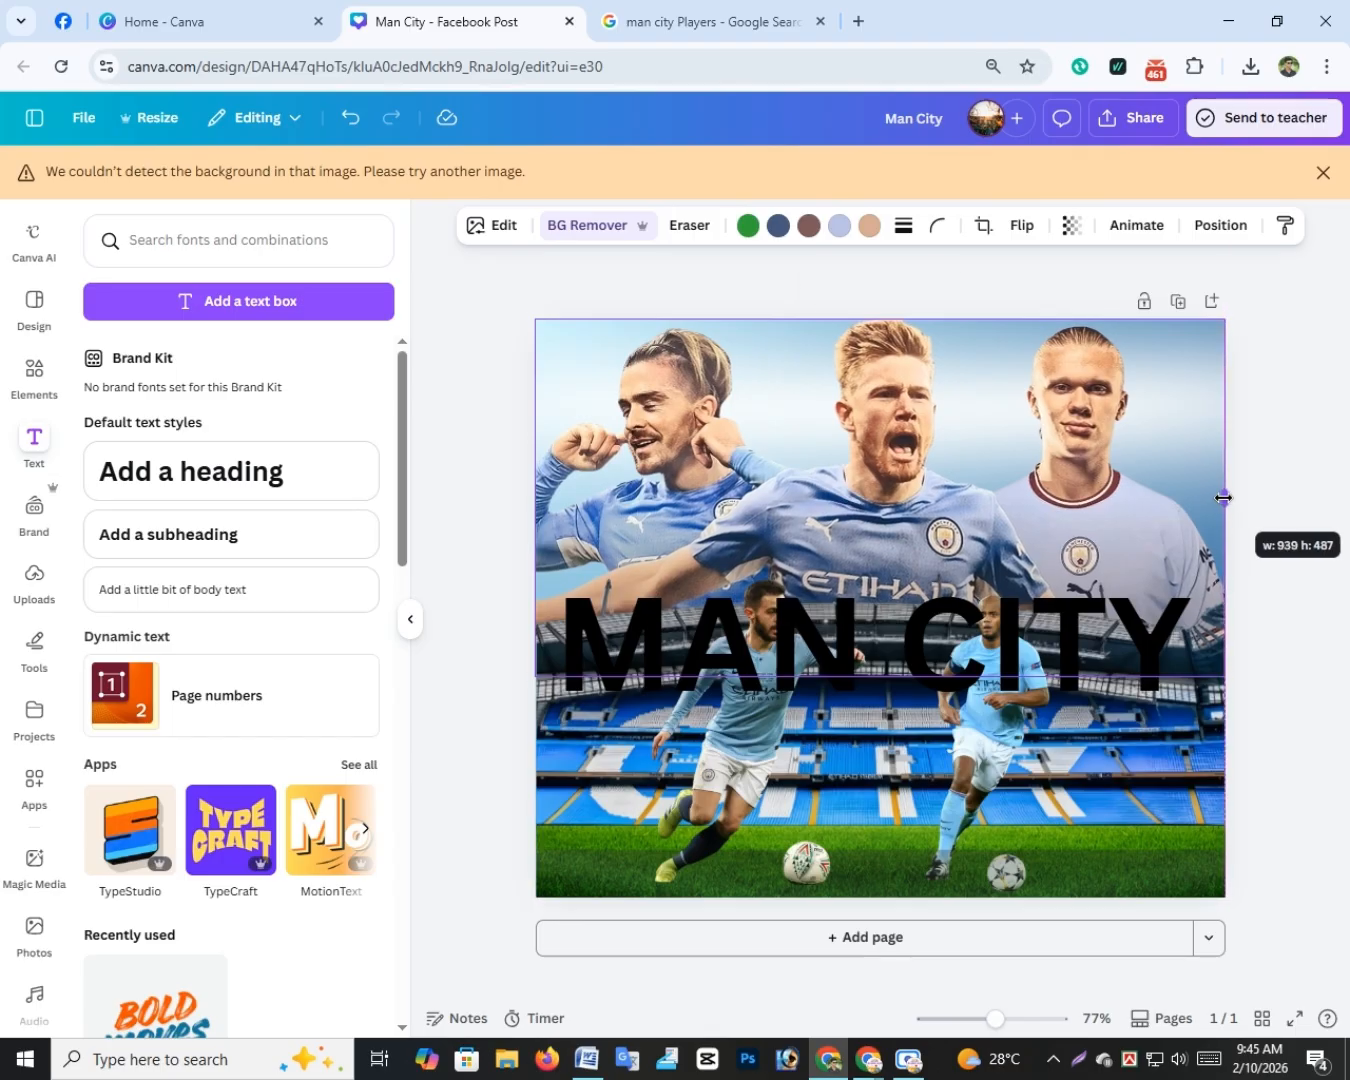
Step: Set the transparency of the white glow behind the three players to 51
{"action": "left_click", "coordinate": [1209, 226]}
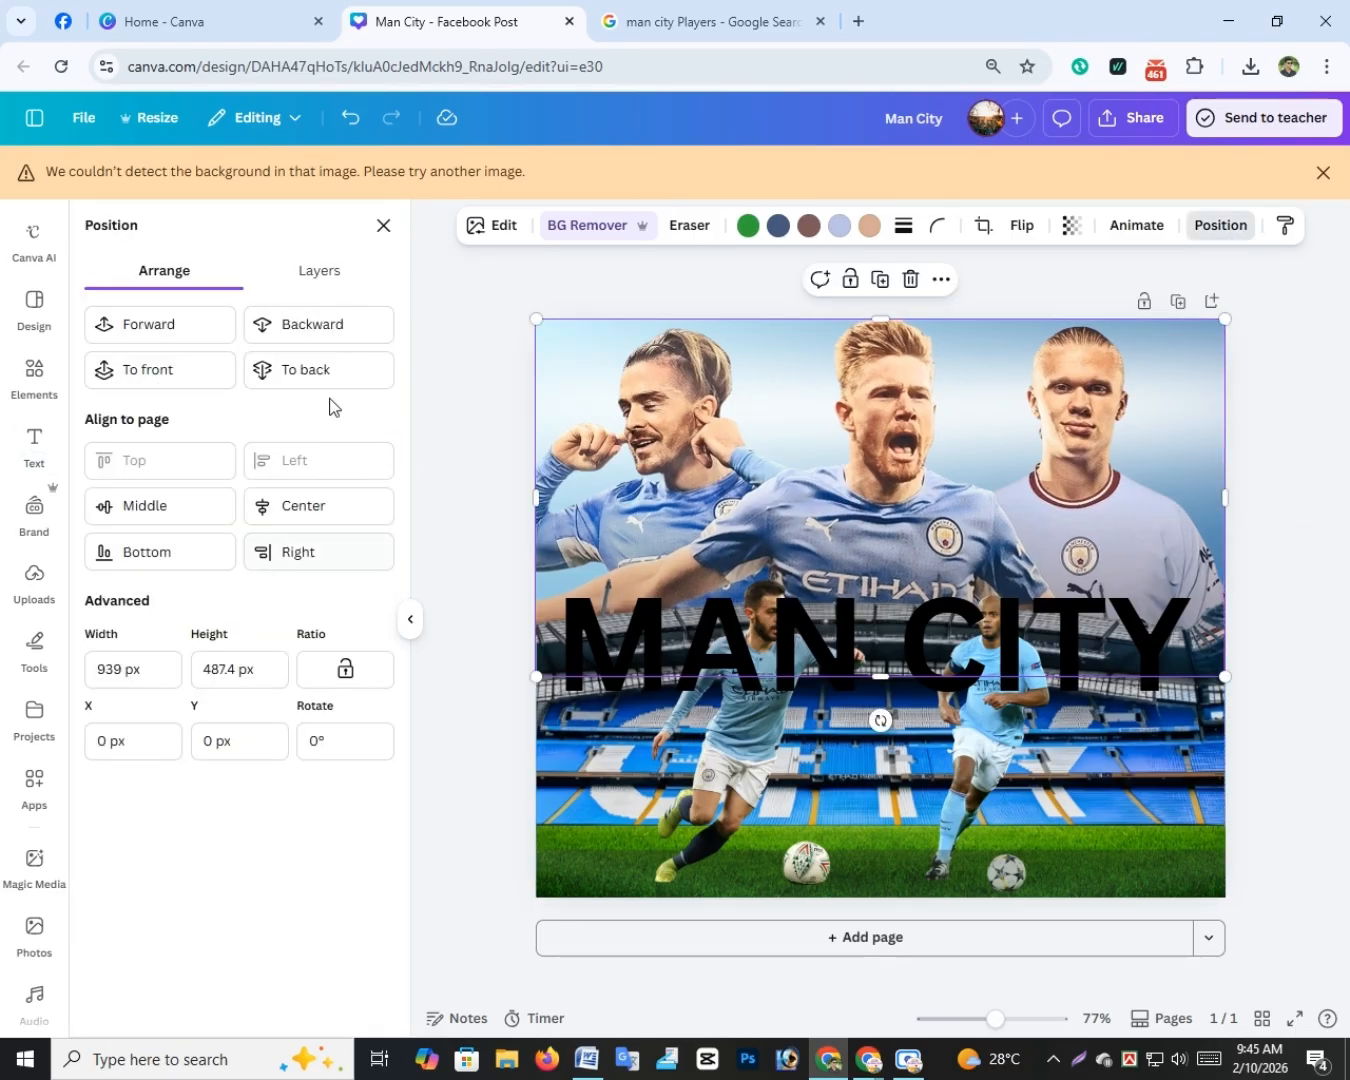
{"action": "left_click", "coordinate": [321, 271]}
{"action": "left_click", "coordinate": [240, 801]}
{"action": "left_click", "coordinate": [975, 228]}
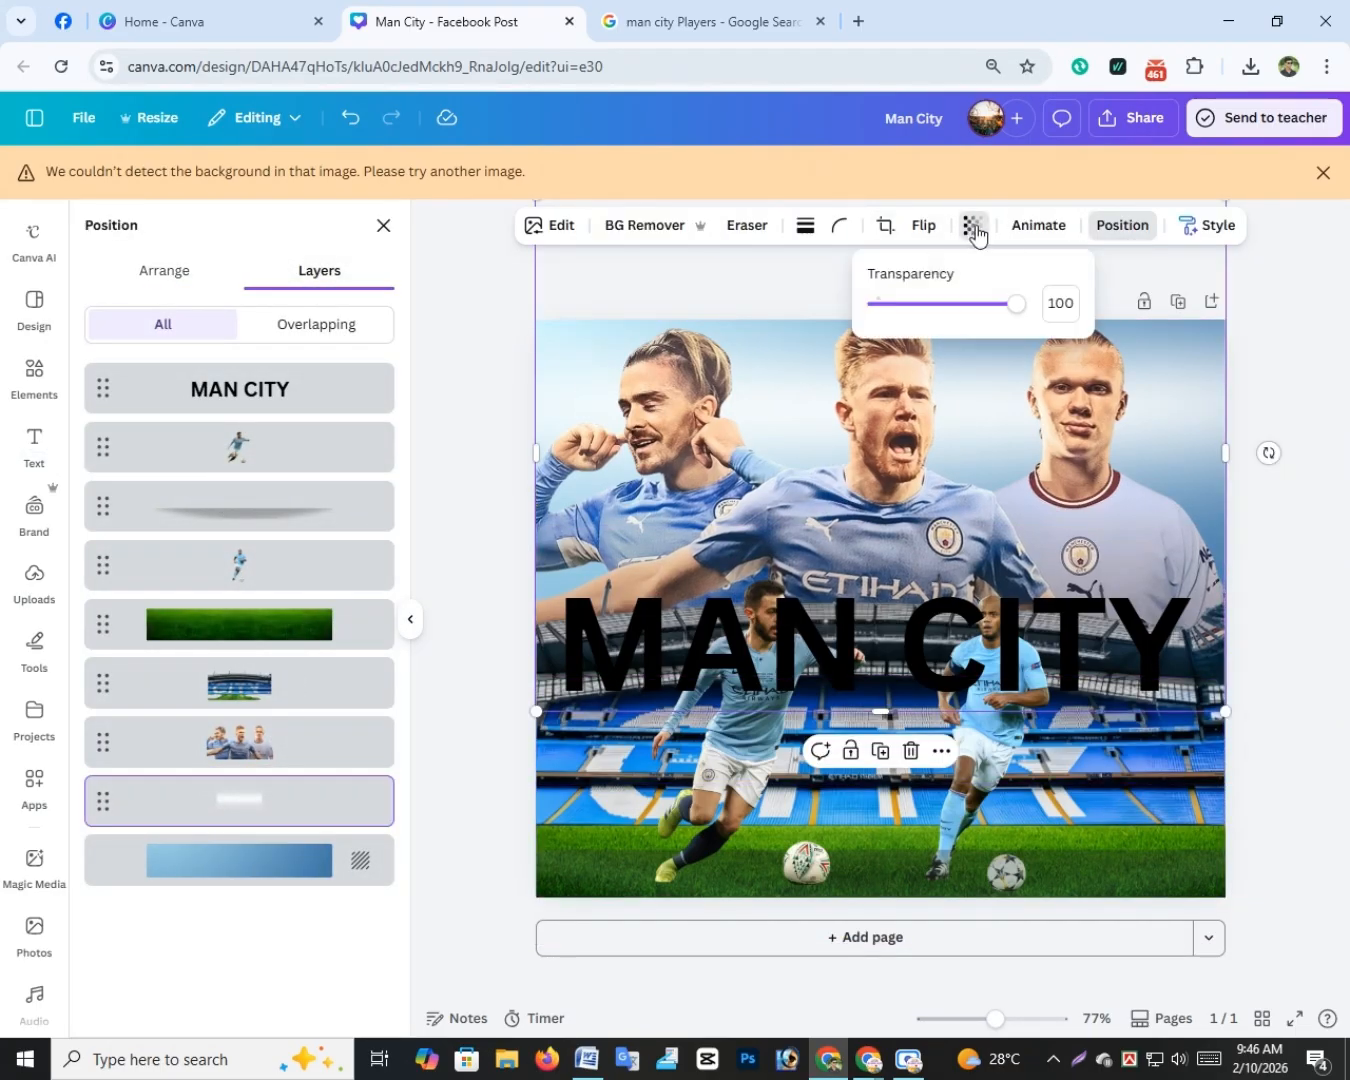
{"action": "left_click_drag", "start_coordinate": [1015, 303], "coordinate": [941, 305]}
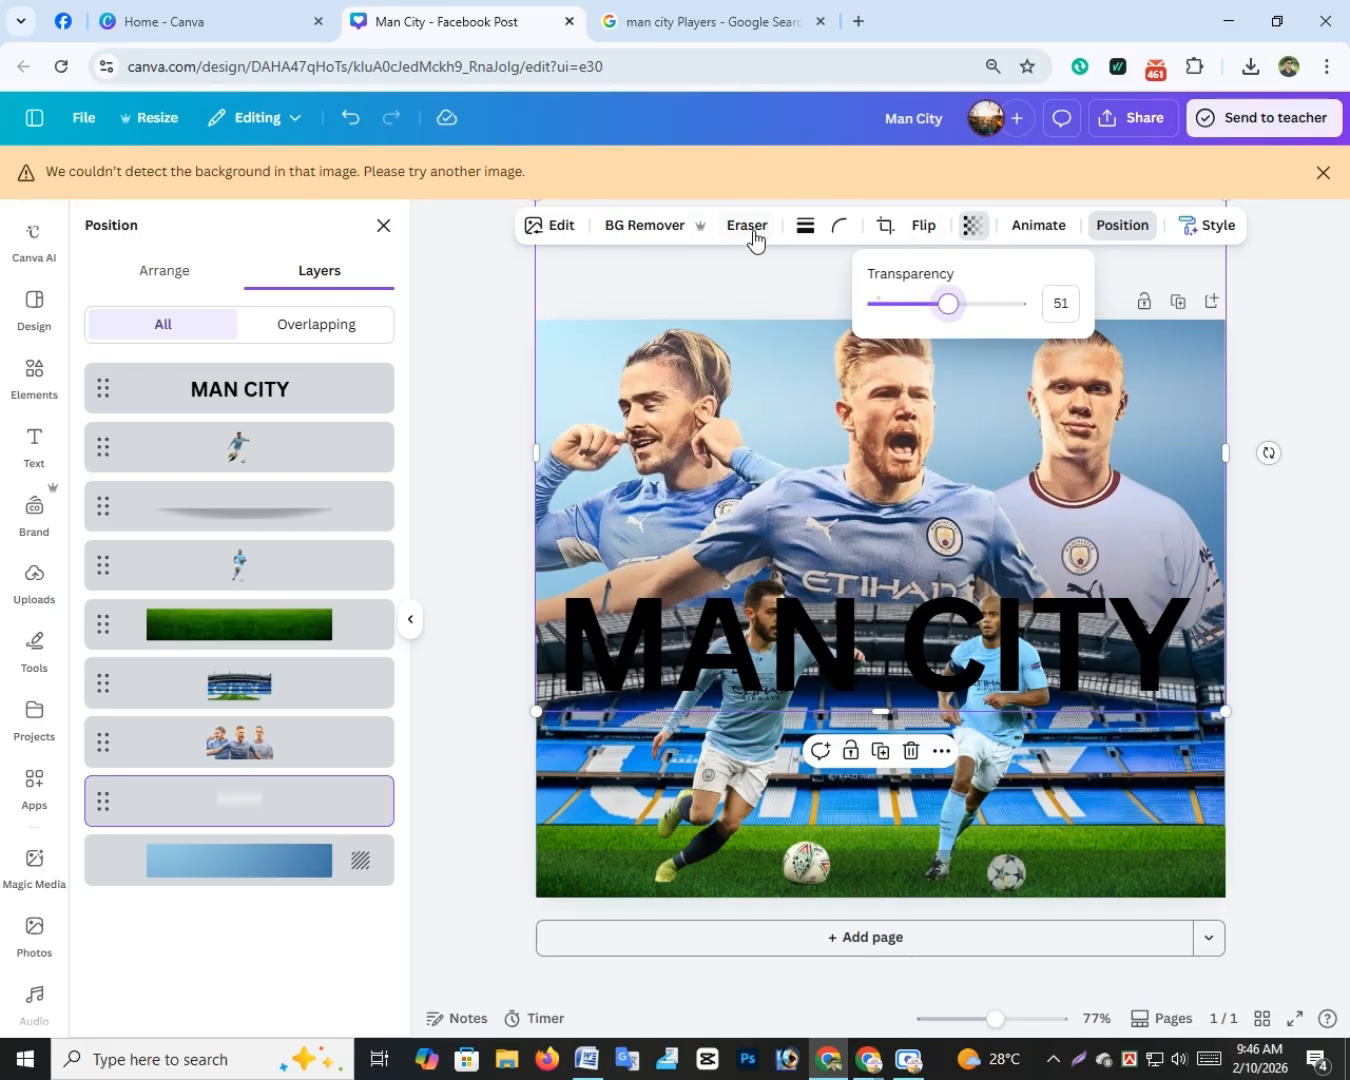
Step: Move the MAN CITY text up to the page's upper edge and apply the Lift effect at intensity 98
{"action": "left_click", "coordinate": [920, 619]}
{"action": "left_click_drag", "start_coordinate": [920, 626], "coordinate": [902, 403]}
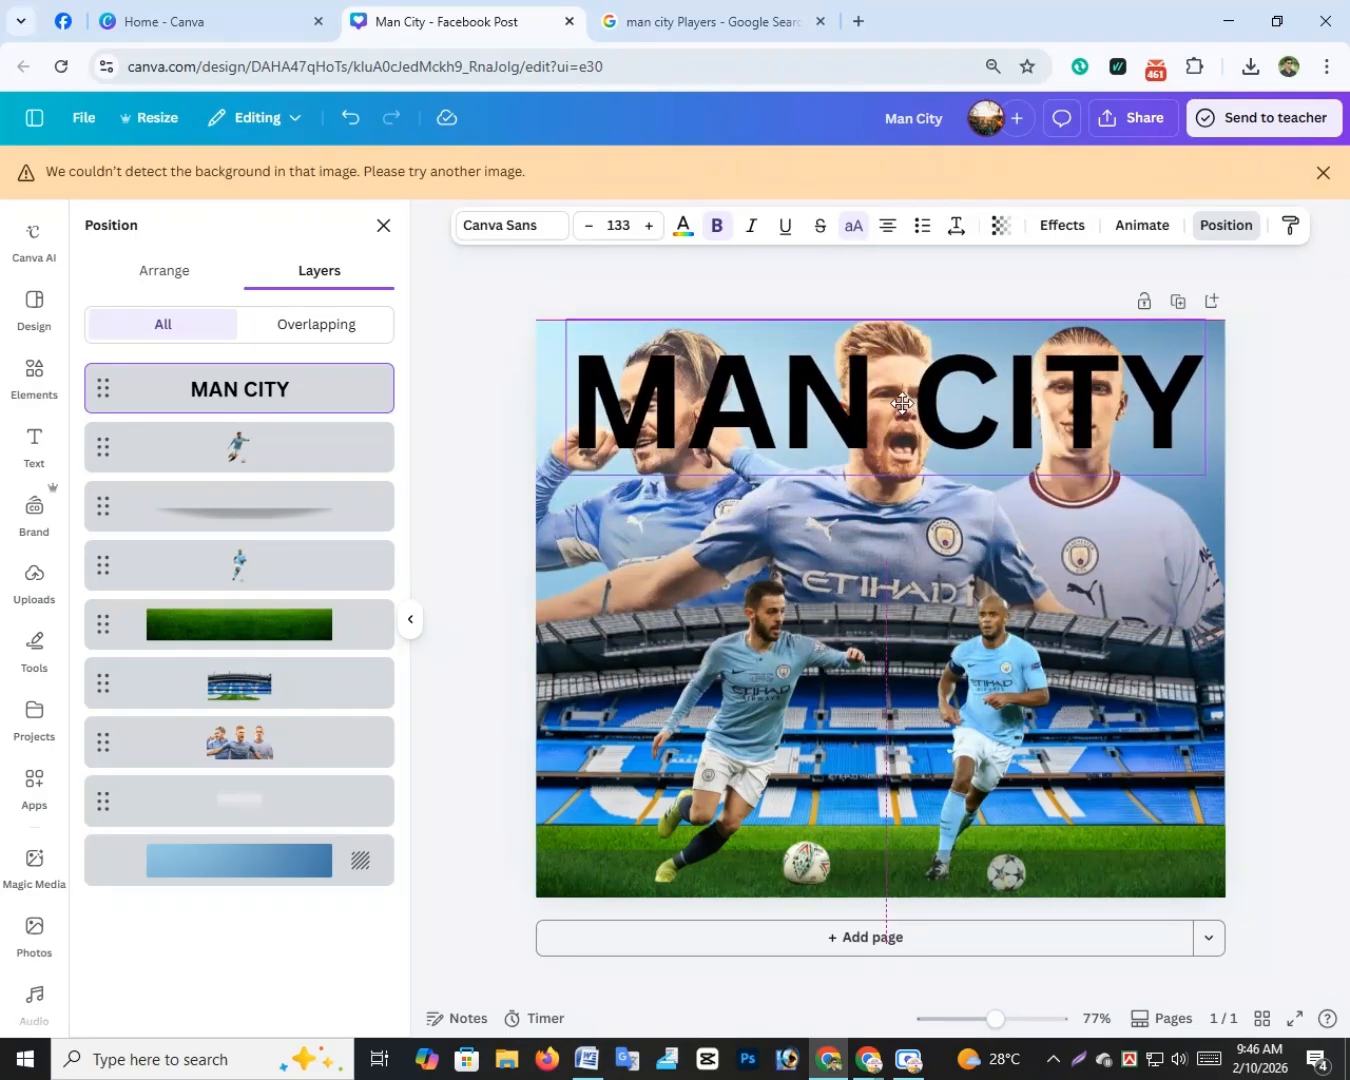
{"action": "left_click", "coordinate": [1062, 225]}
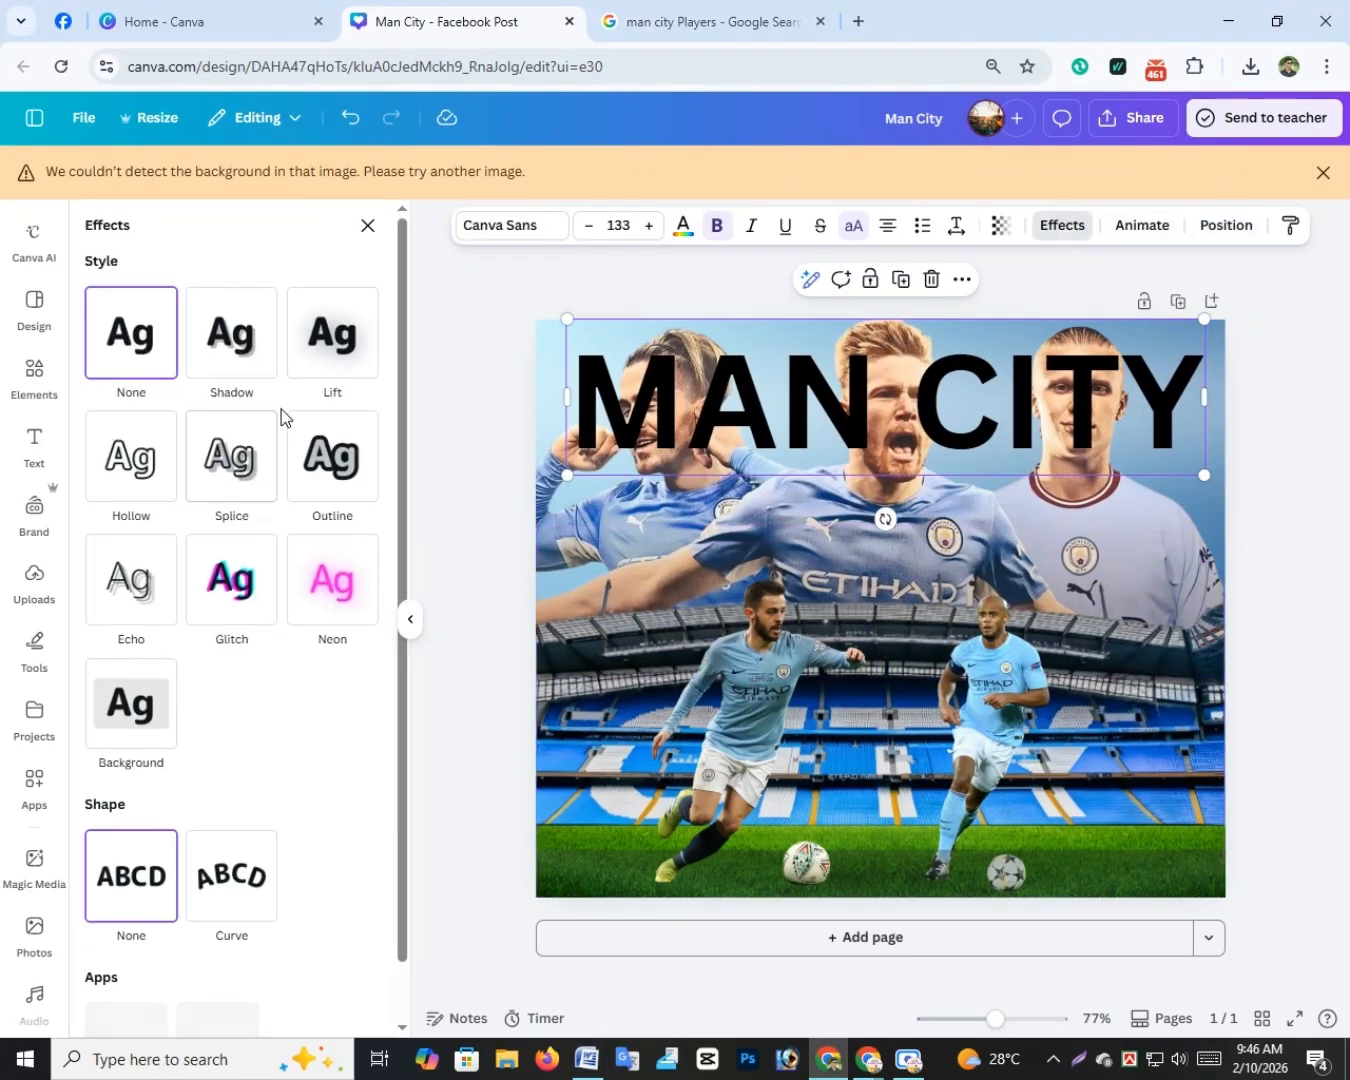
{"action": "scroll", "coordinate": [190, 646], "scroll_direction": "down", "scroll_amount": 1}
{"action": "scroll", "coordinate": [239, 648], "scroll_direction": "up", "scroll_amount": 1}
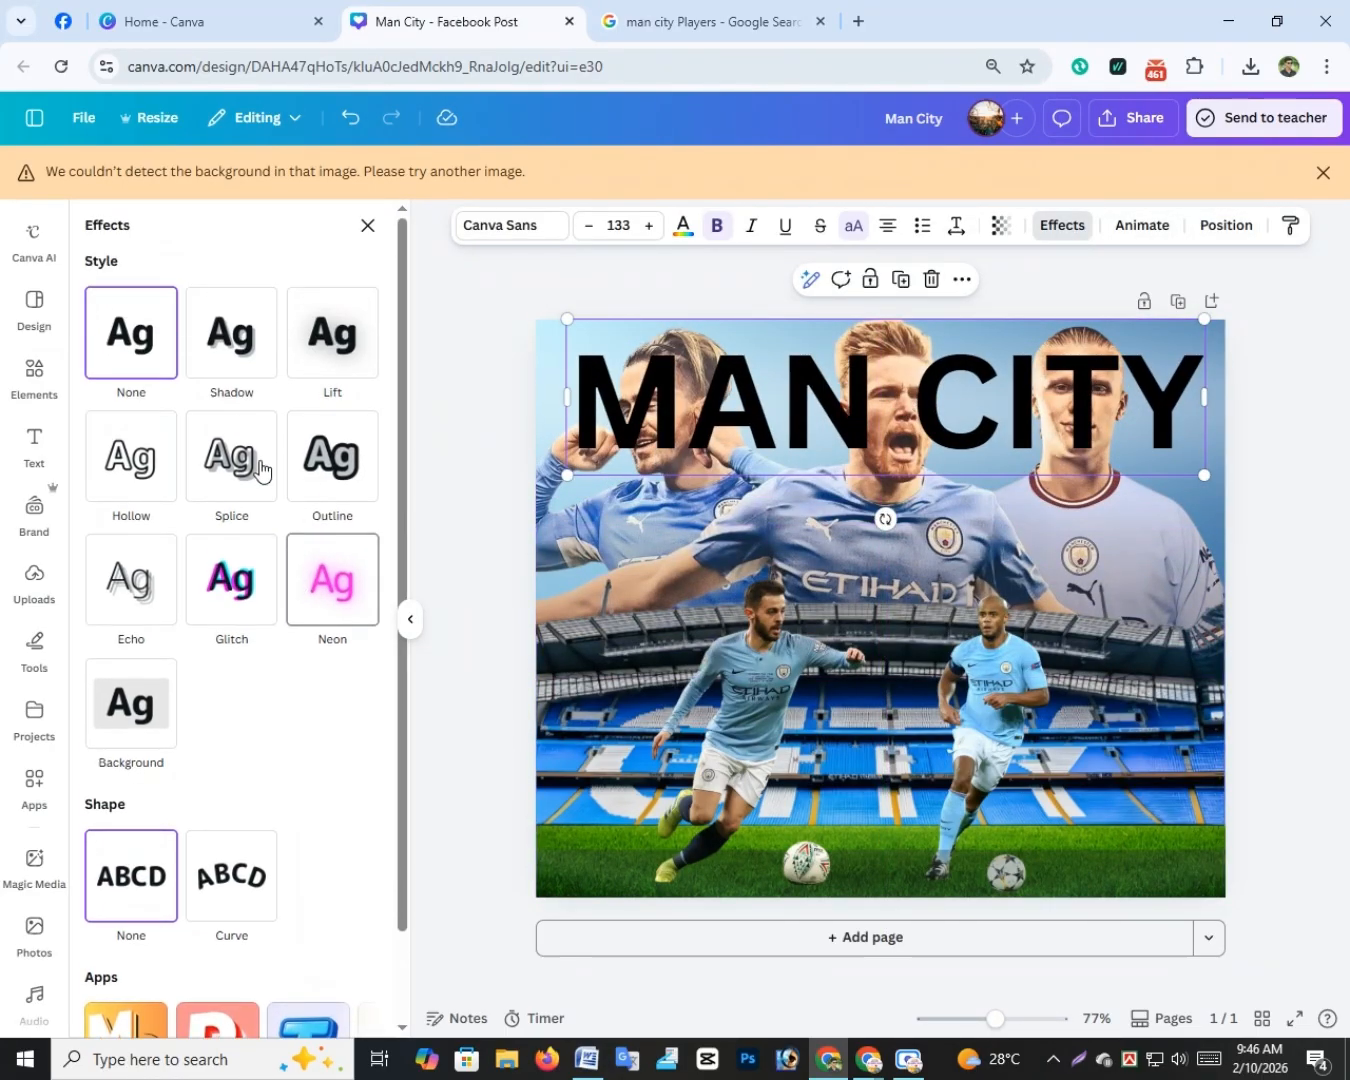
{"action": "left_click", "coordinate": [351, 472]}
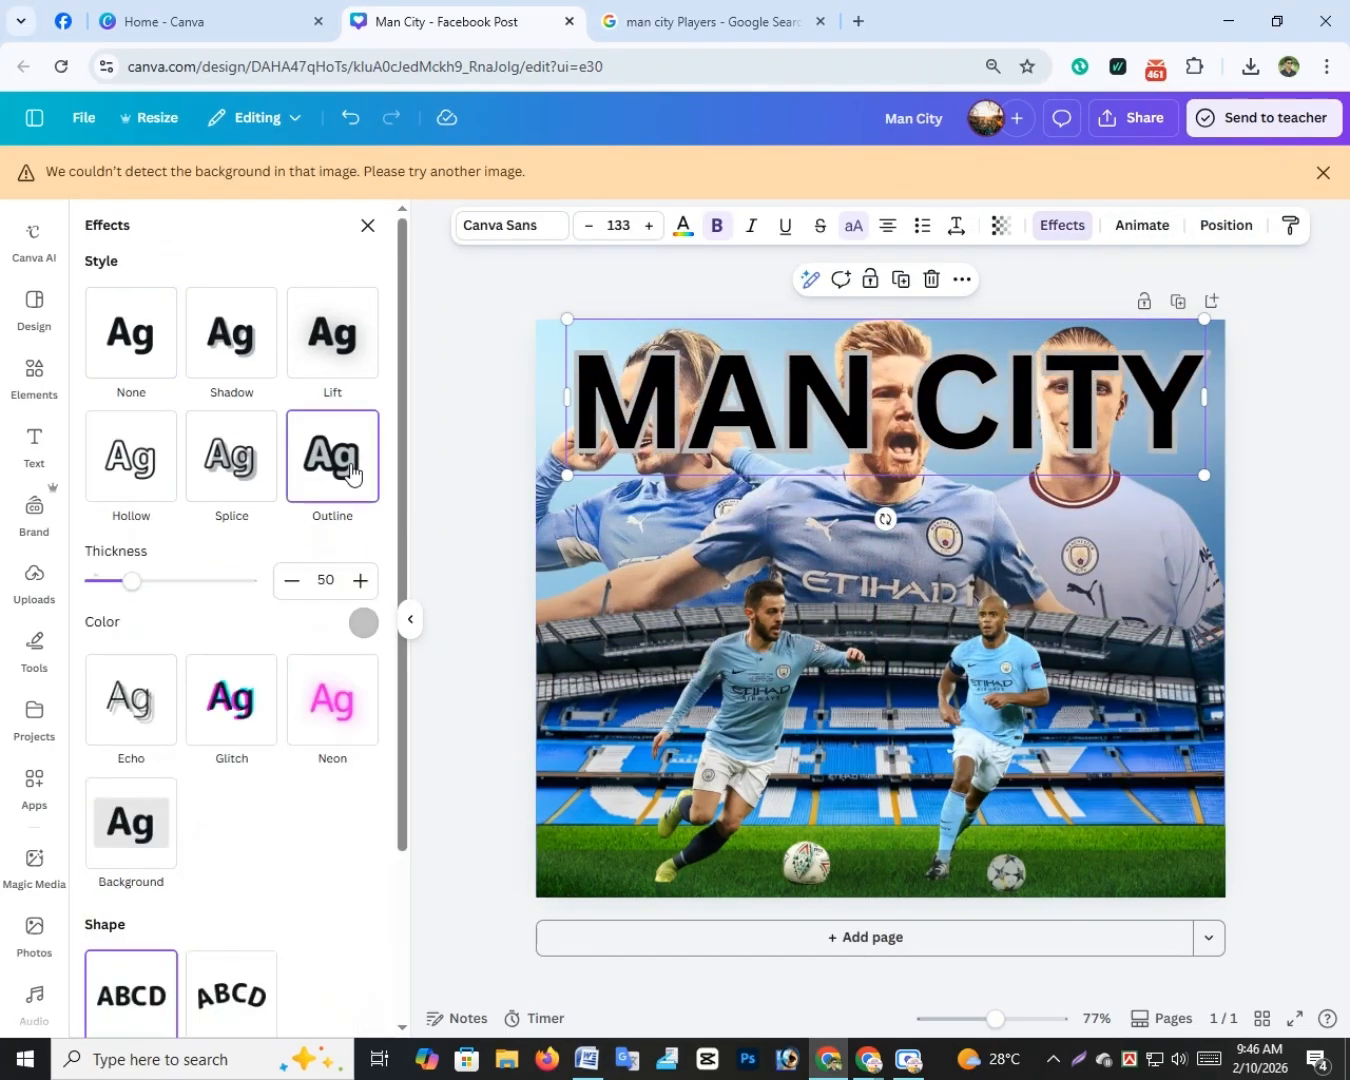
{"action": "left_click", "coordinate": [325, 341]}
{"action": "left_click", "coordinate": [258, 330]}
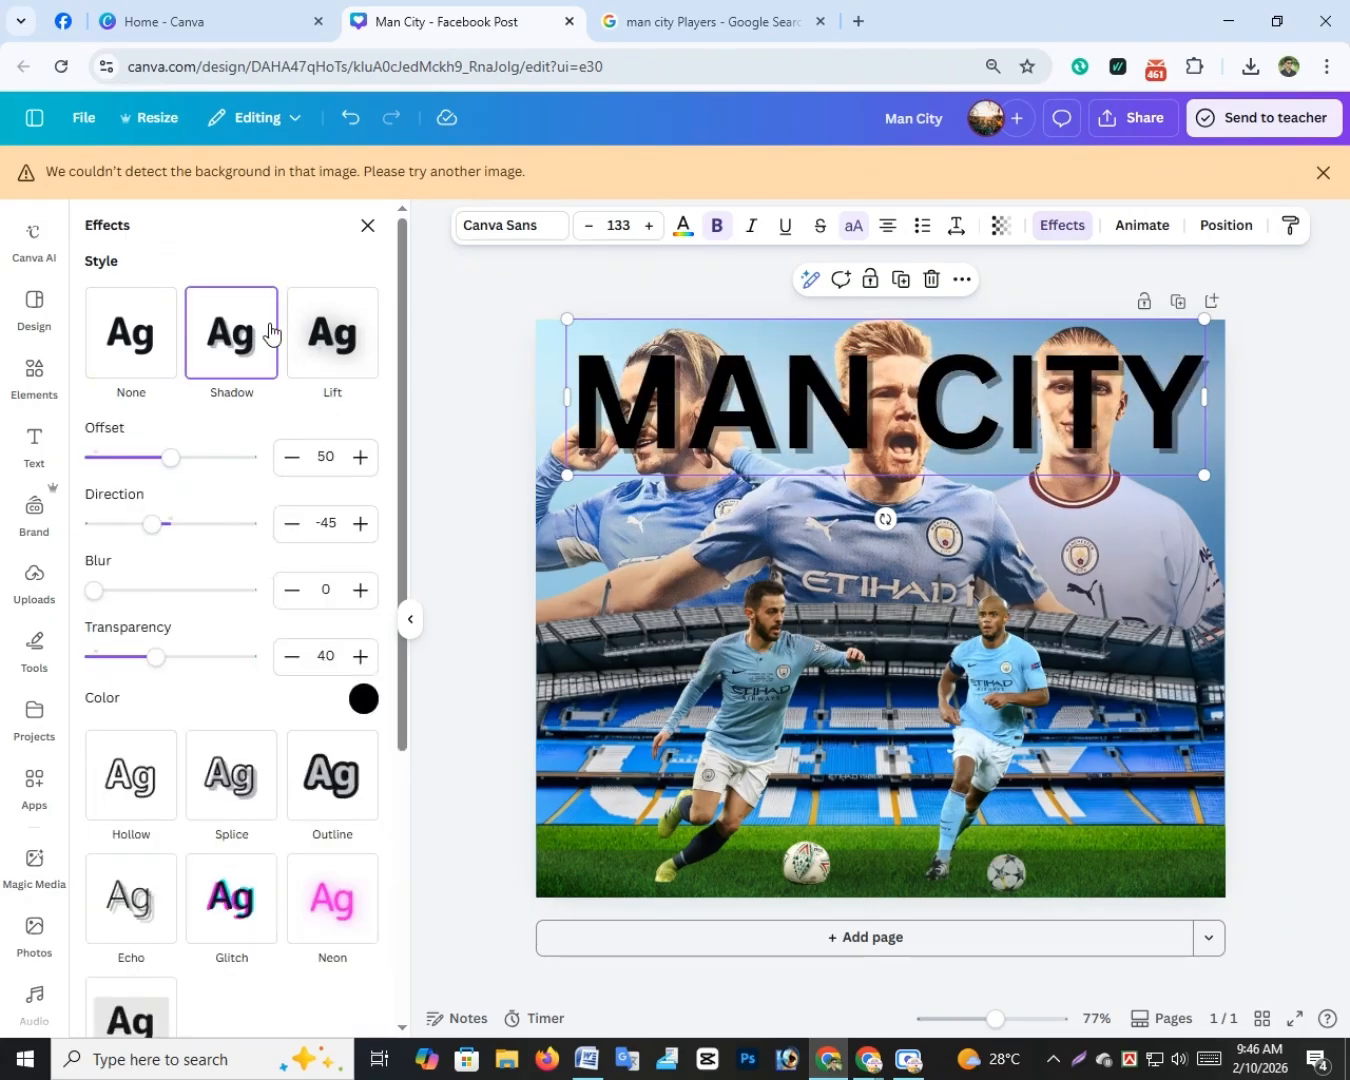
{"action": "left_click", "coordinate": [328, 335]}
{"action": "left_click_drag", "start_coordinate": [191, 467], "coordinate": [255, 465]}
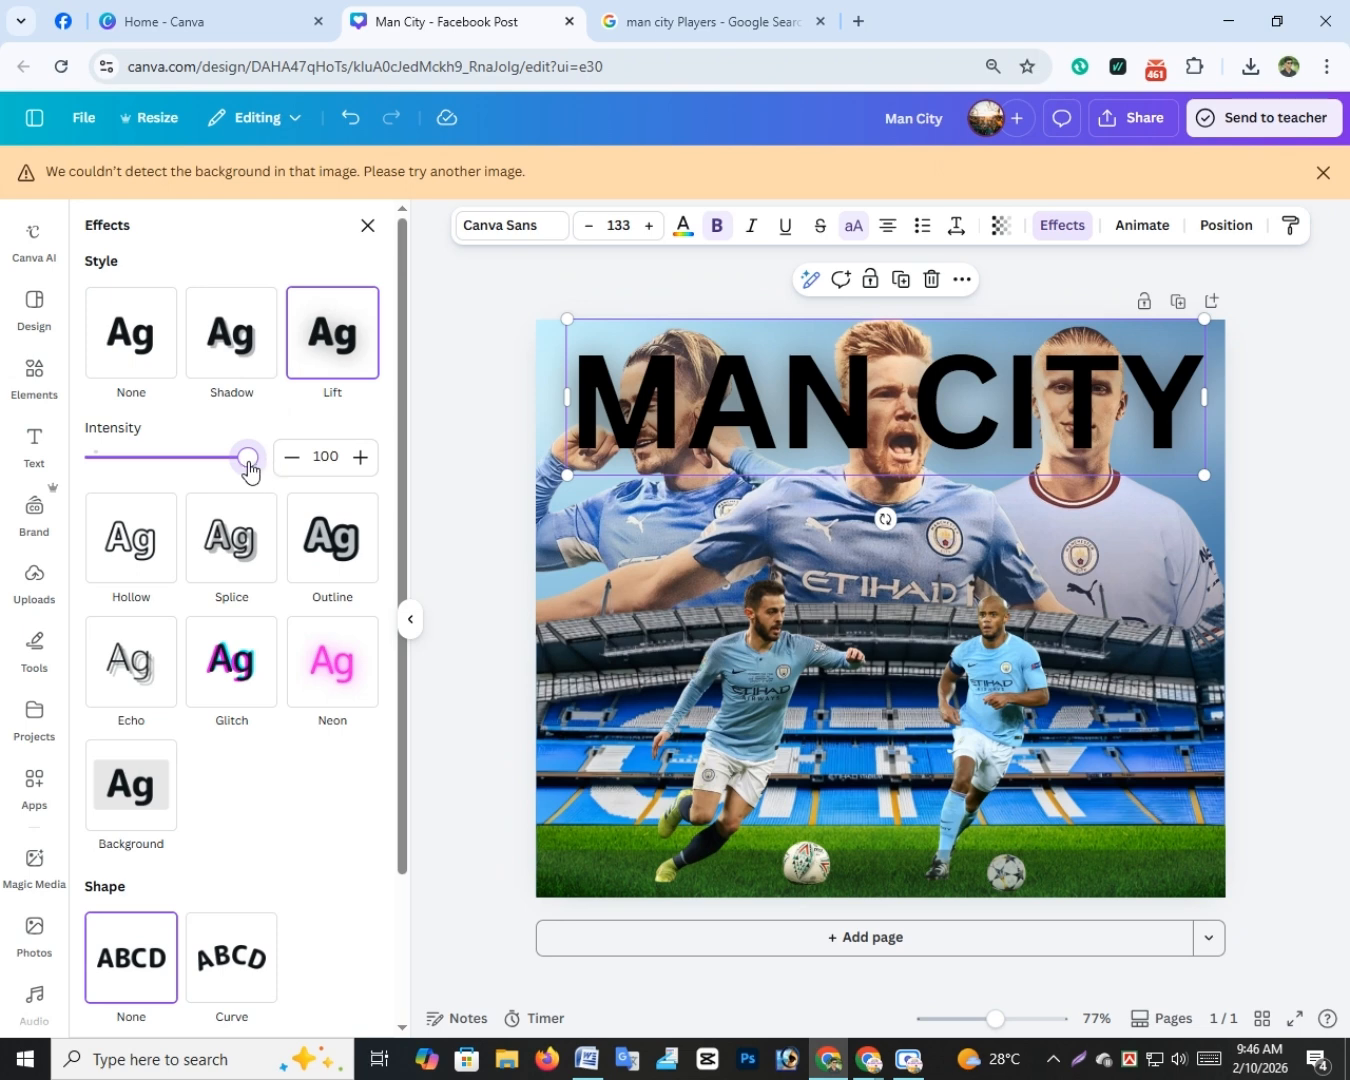
Step: Reorder the layers so the MAN CITY text sits directly beneath the three-player cutout and above the white glow
{"action": "left_click", "coordinate": [1142, 225]}
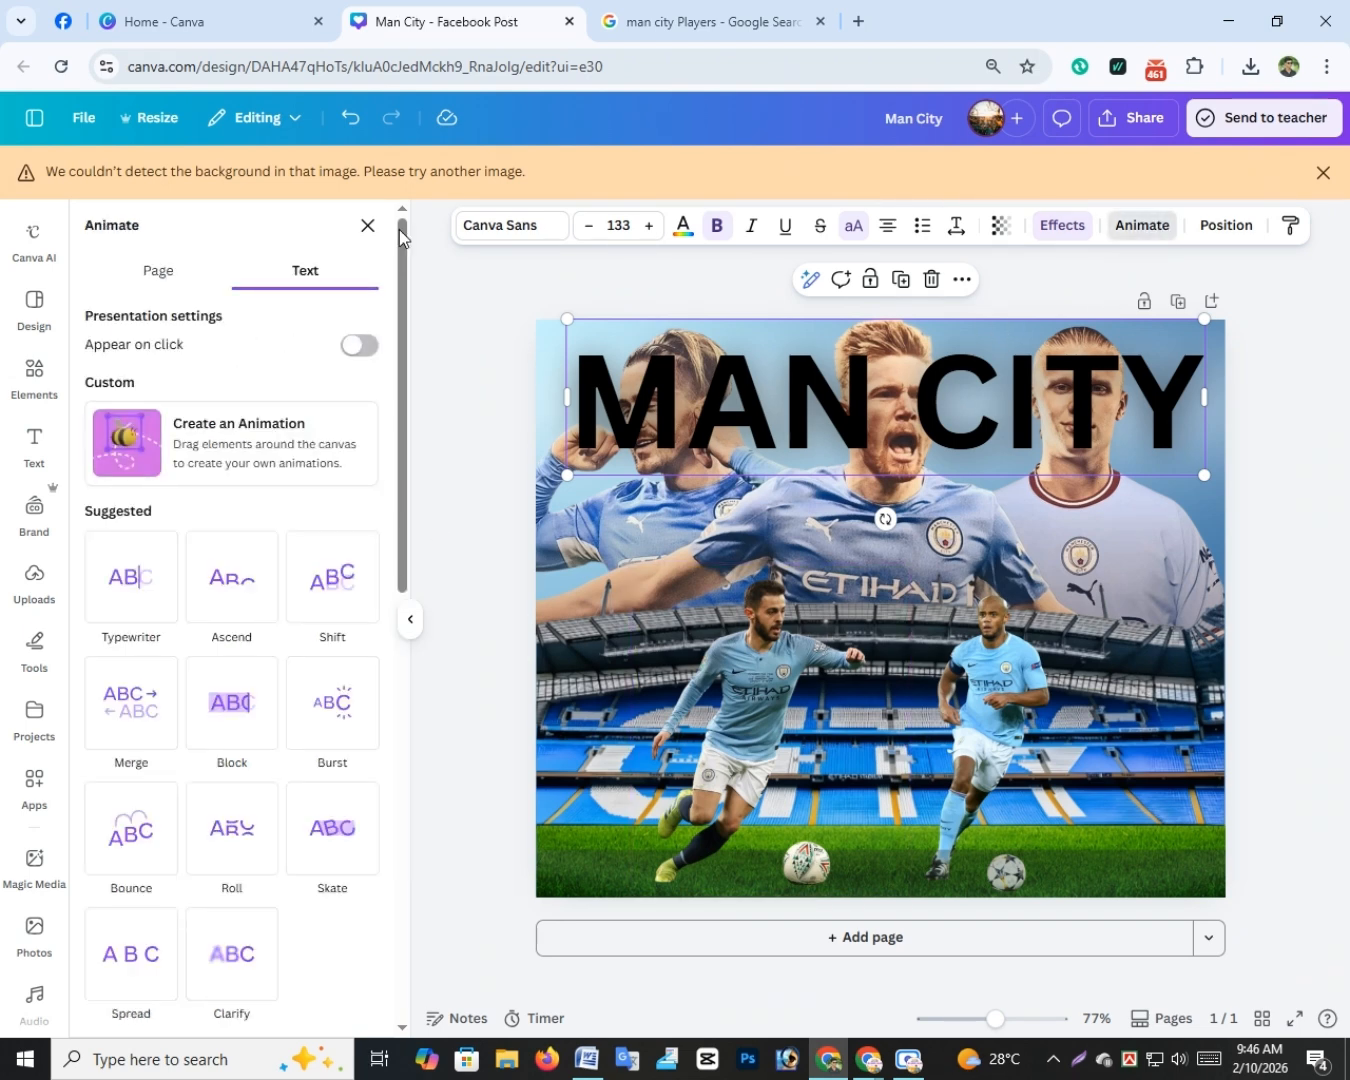
{"action": "left_click", "coordinate": [1226, 225]}
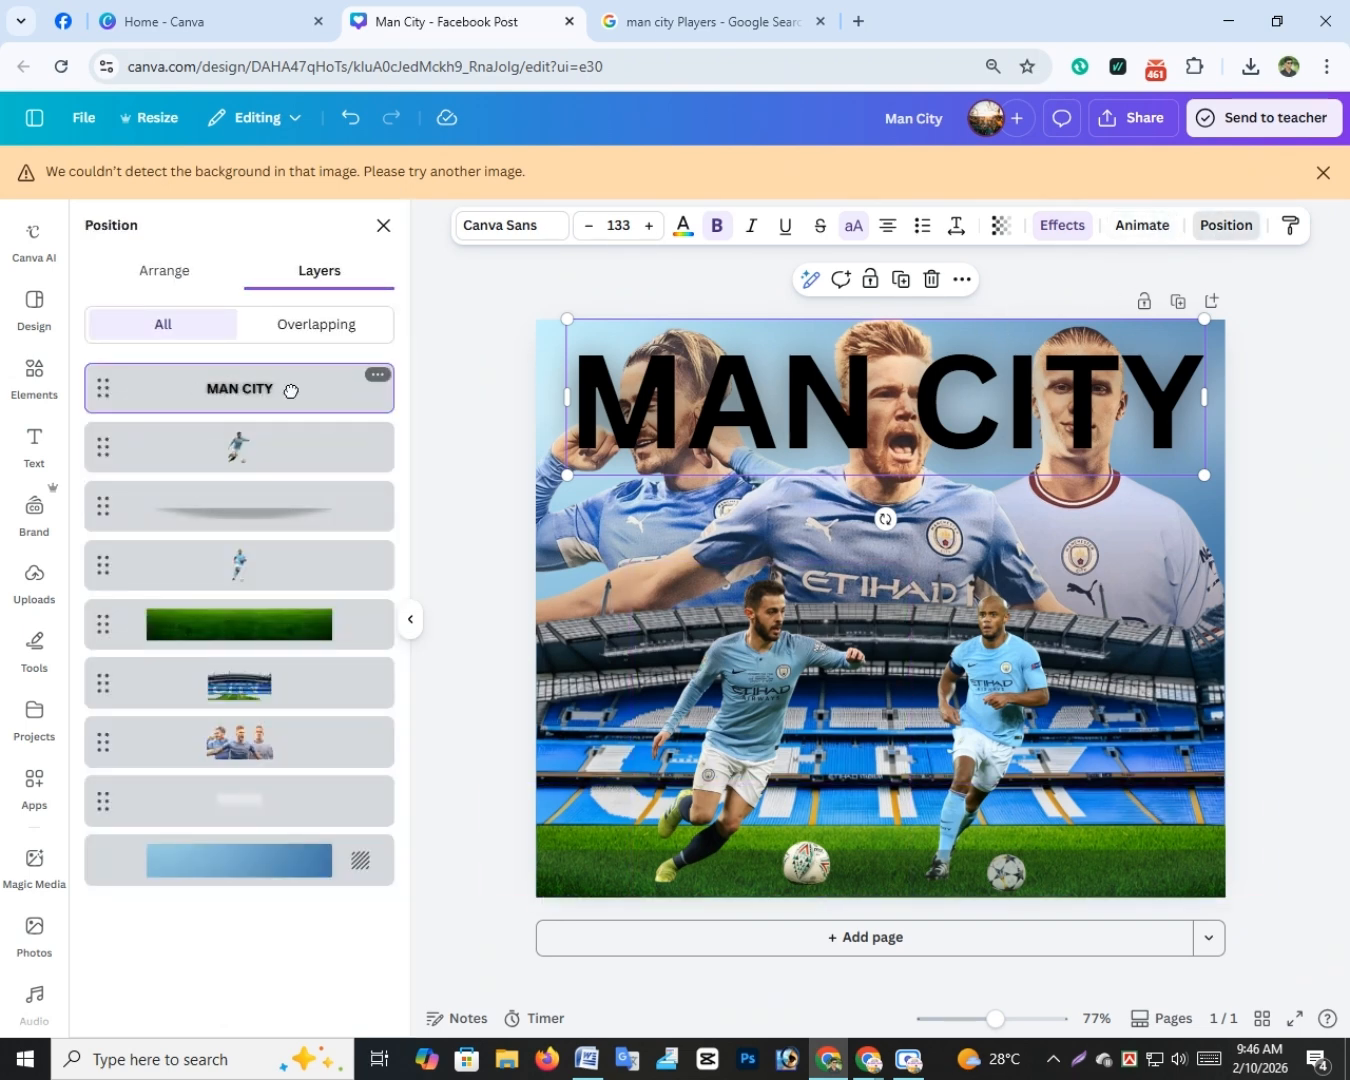
{"action": "left_click_drag", "start_coordinate": [289, 389], "coordinate": [284, 768]}
{"action": "left_click", "coordinate": [262, 688]}
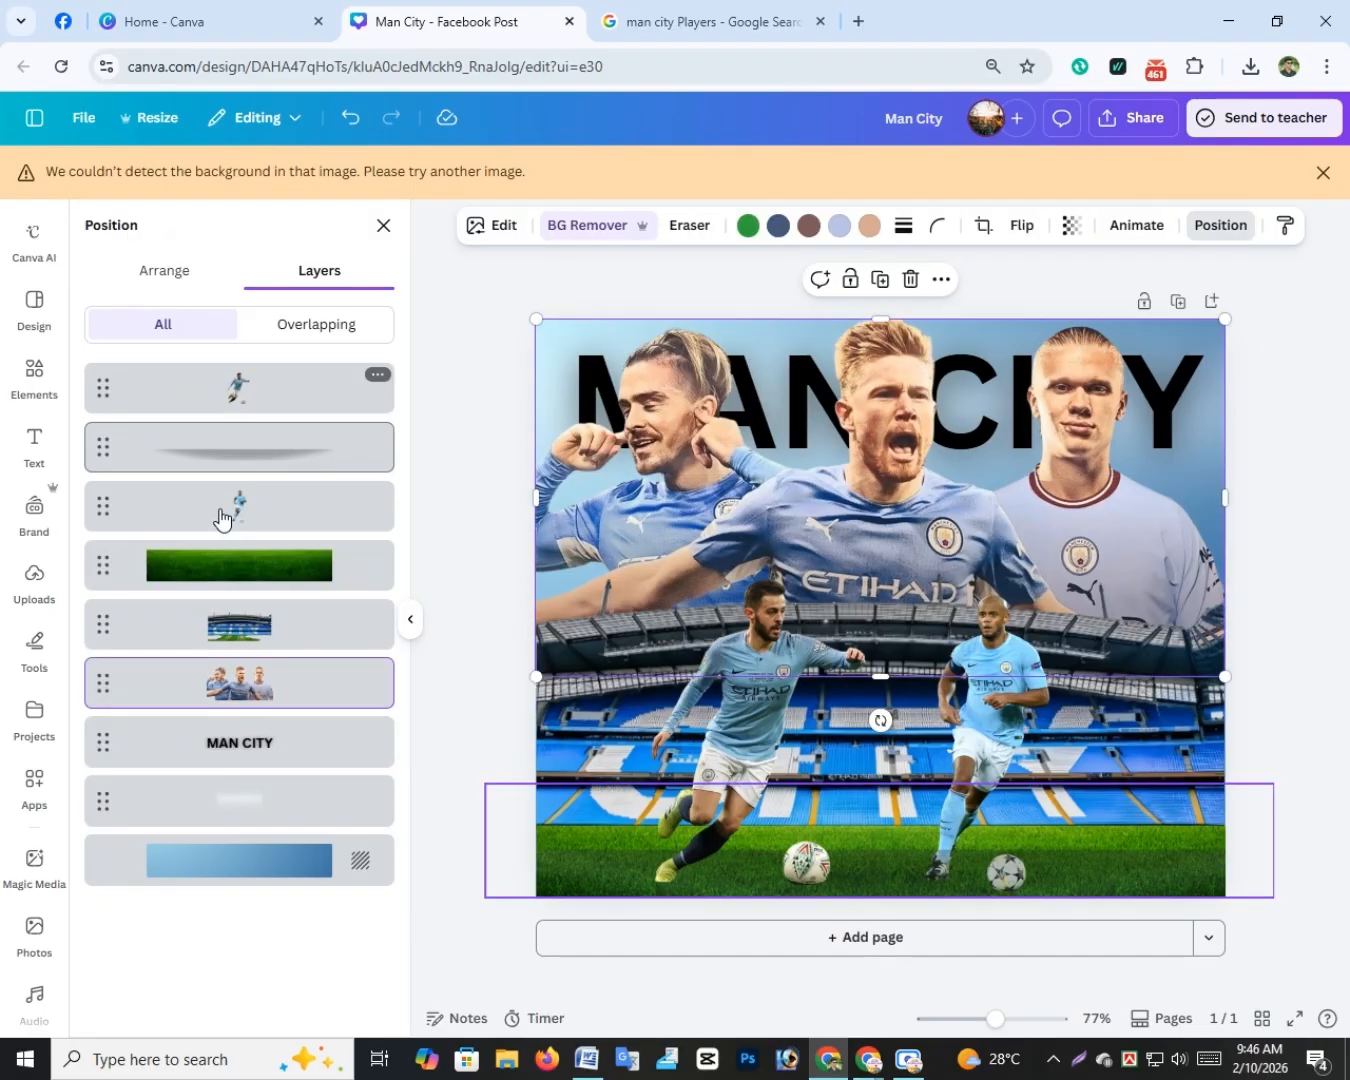
{"action": "left_click", "coordinate": [292, 745]}
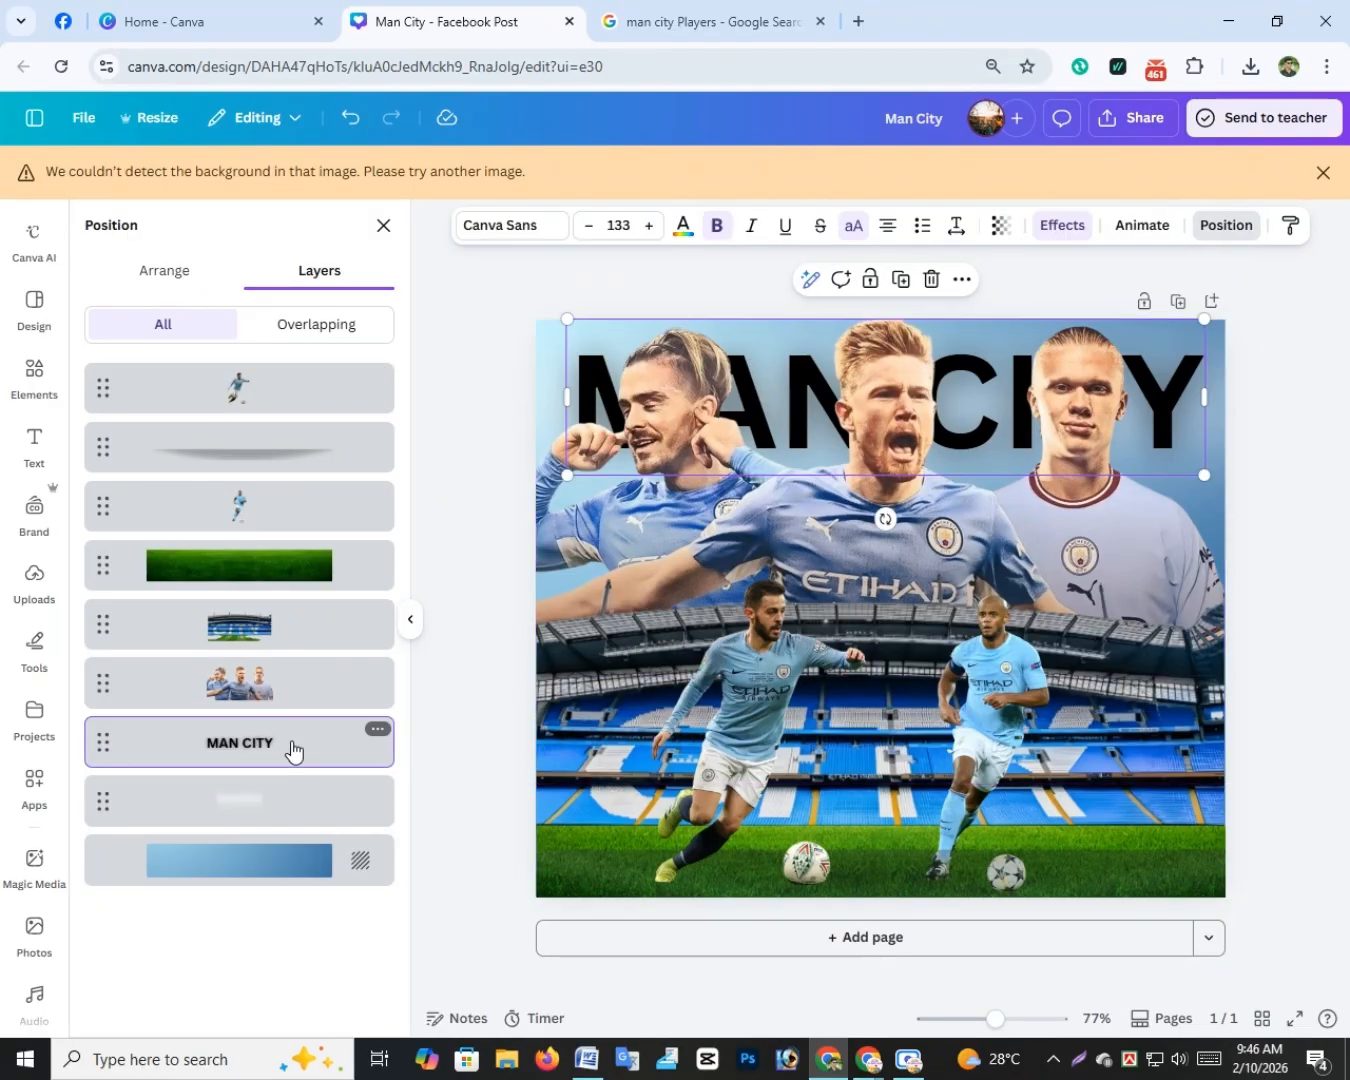
{"action": "left_click", "coordinate": [1005, 420]}
{"action": "double_click", "coordinate": [1004, 415]}
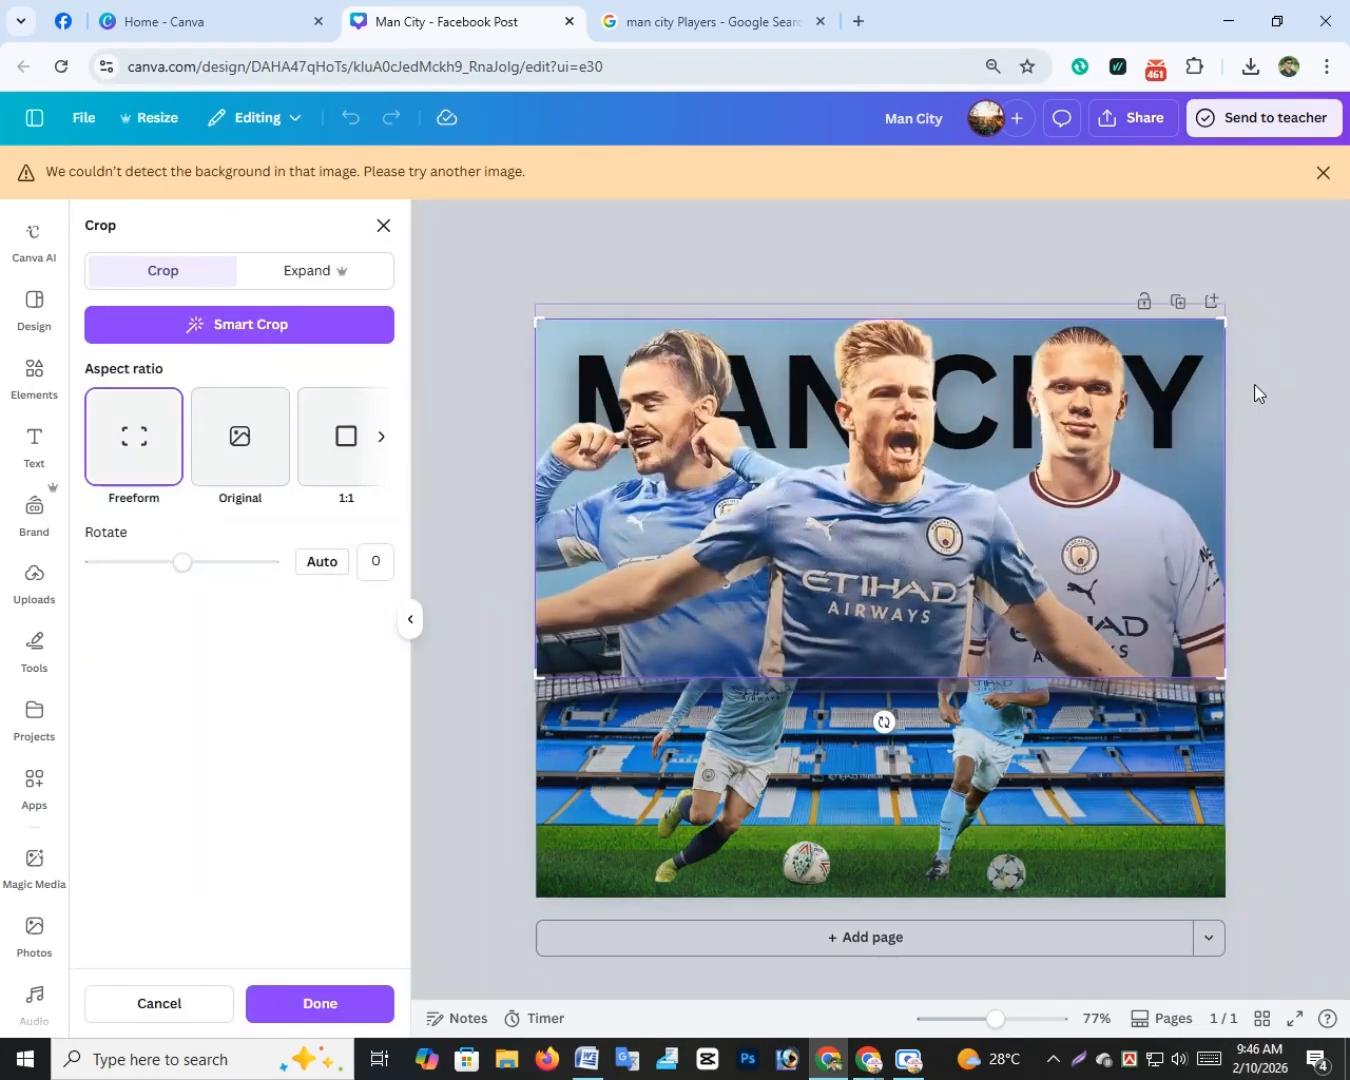
{"action": "left_click", "coordinate": [1331, 434]}
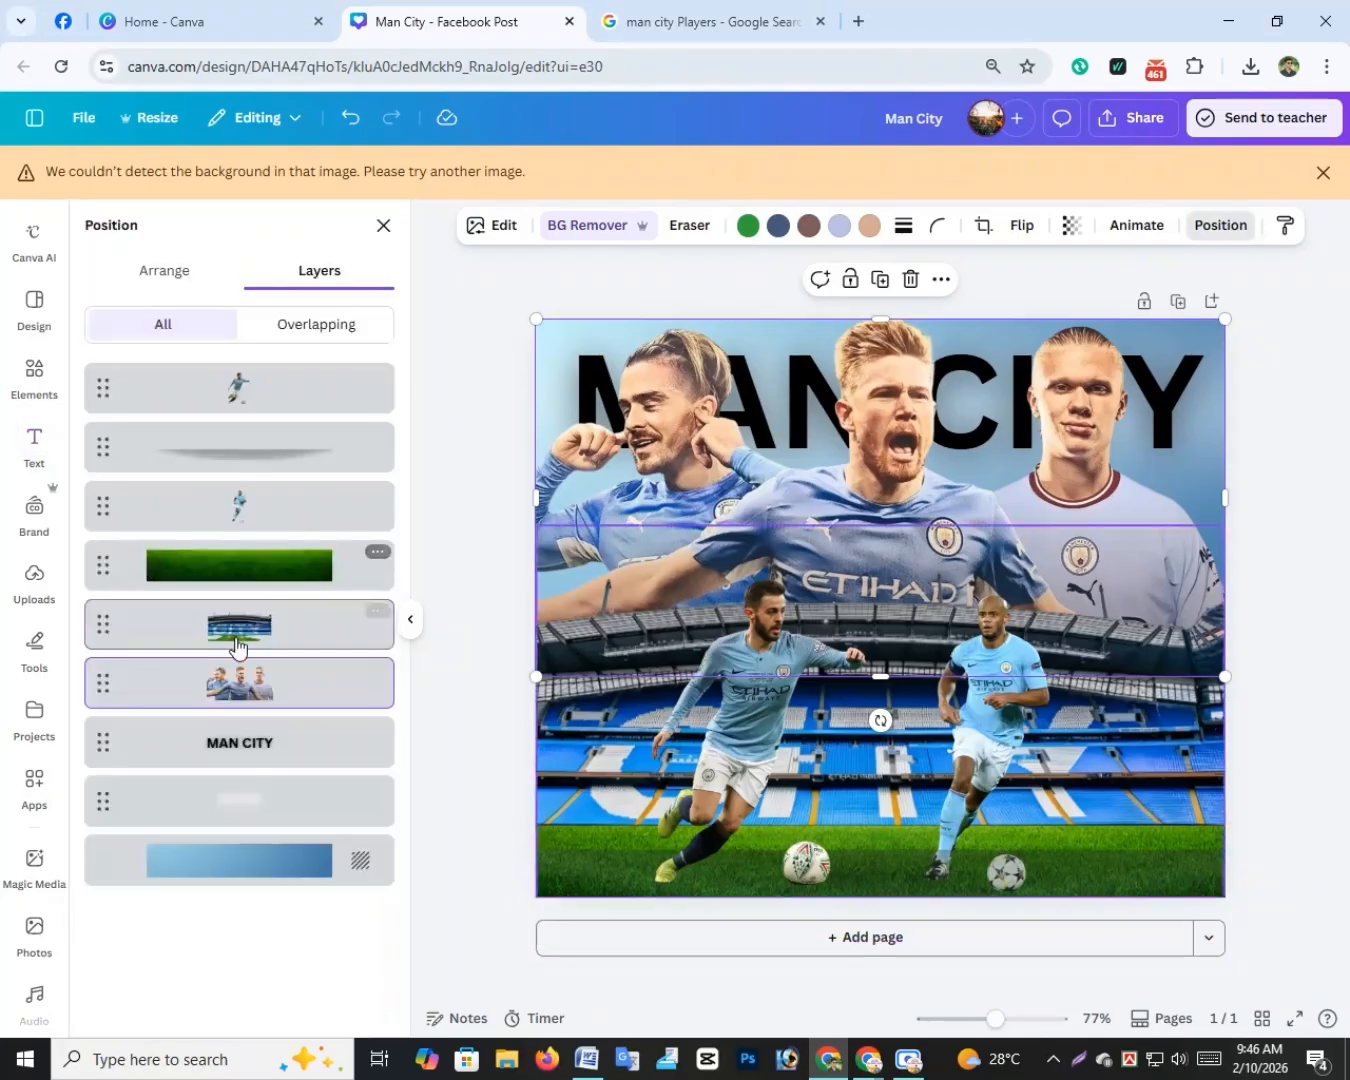
Step: Change the font of the MAN CITY text to Anton
{"action": "left_click", "coordinate": [271, 740]}
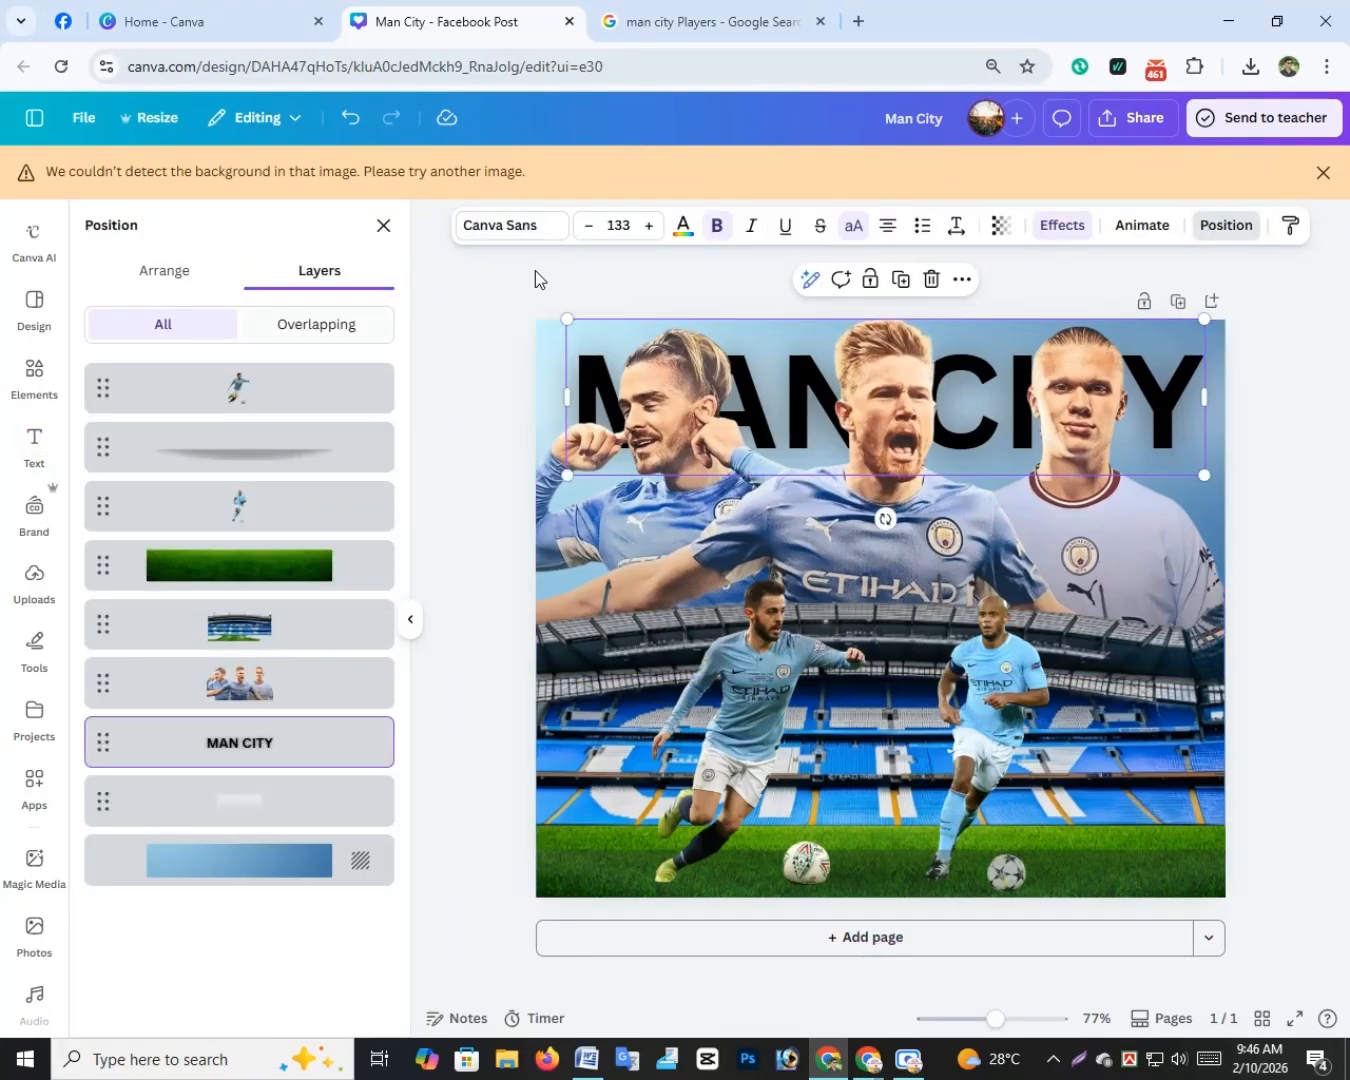
{"action": "left_click", "coordinate": [1045, 228]}
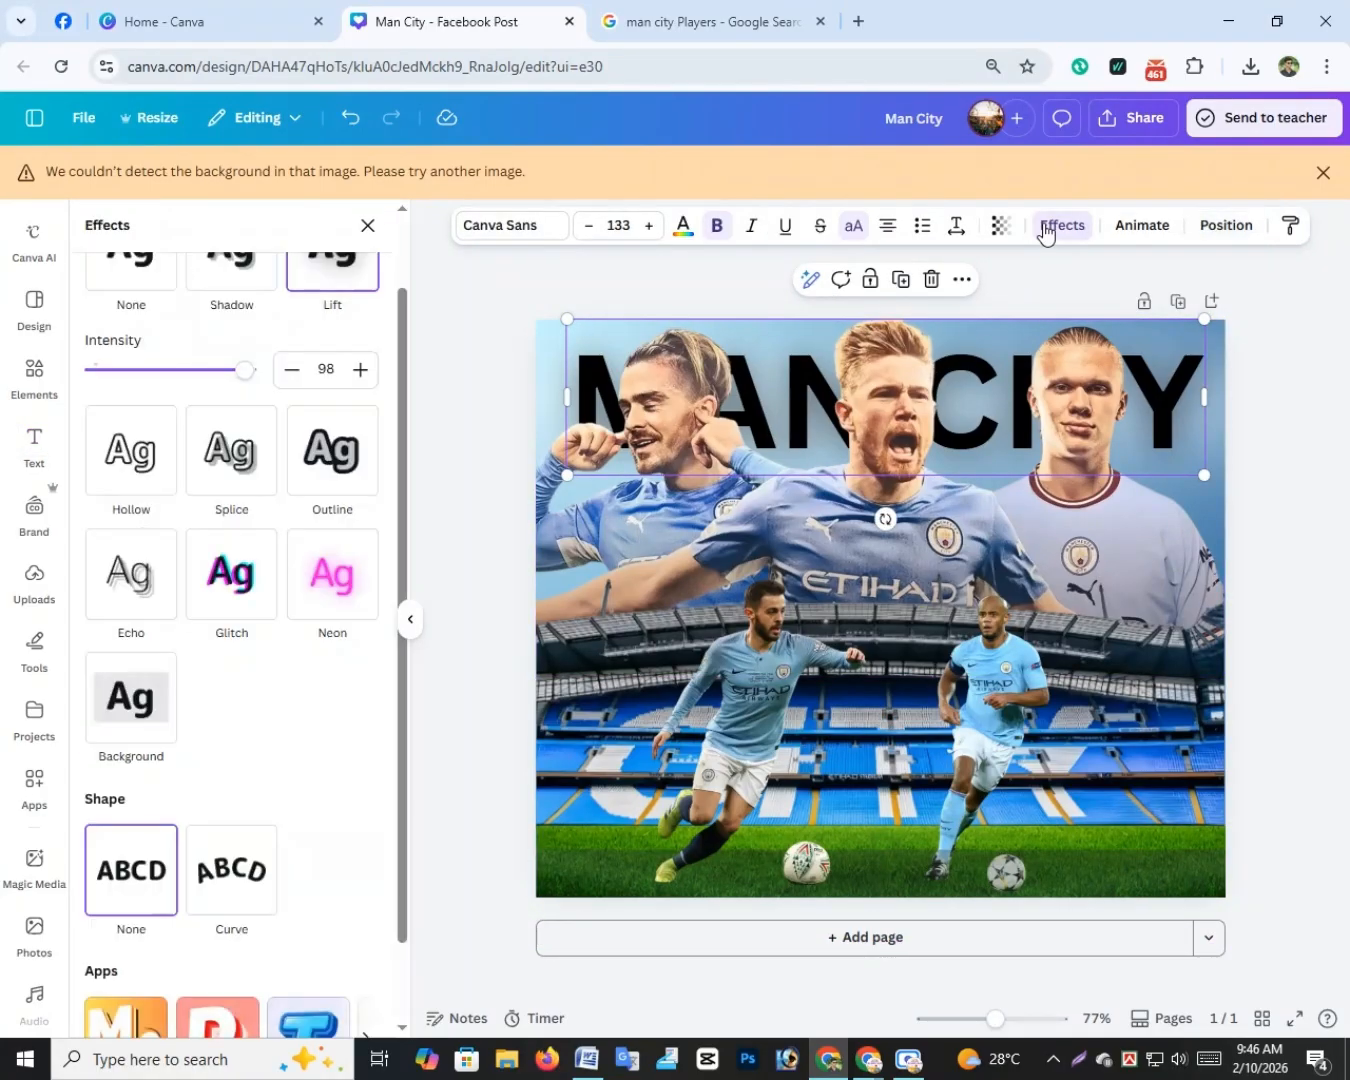
{"action": "scroll", "coordinate": [300, 609], "scroll_direction": "up", "scroll_amount": 2}
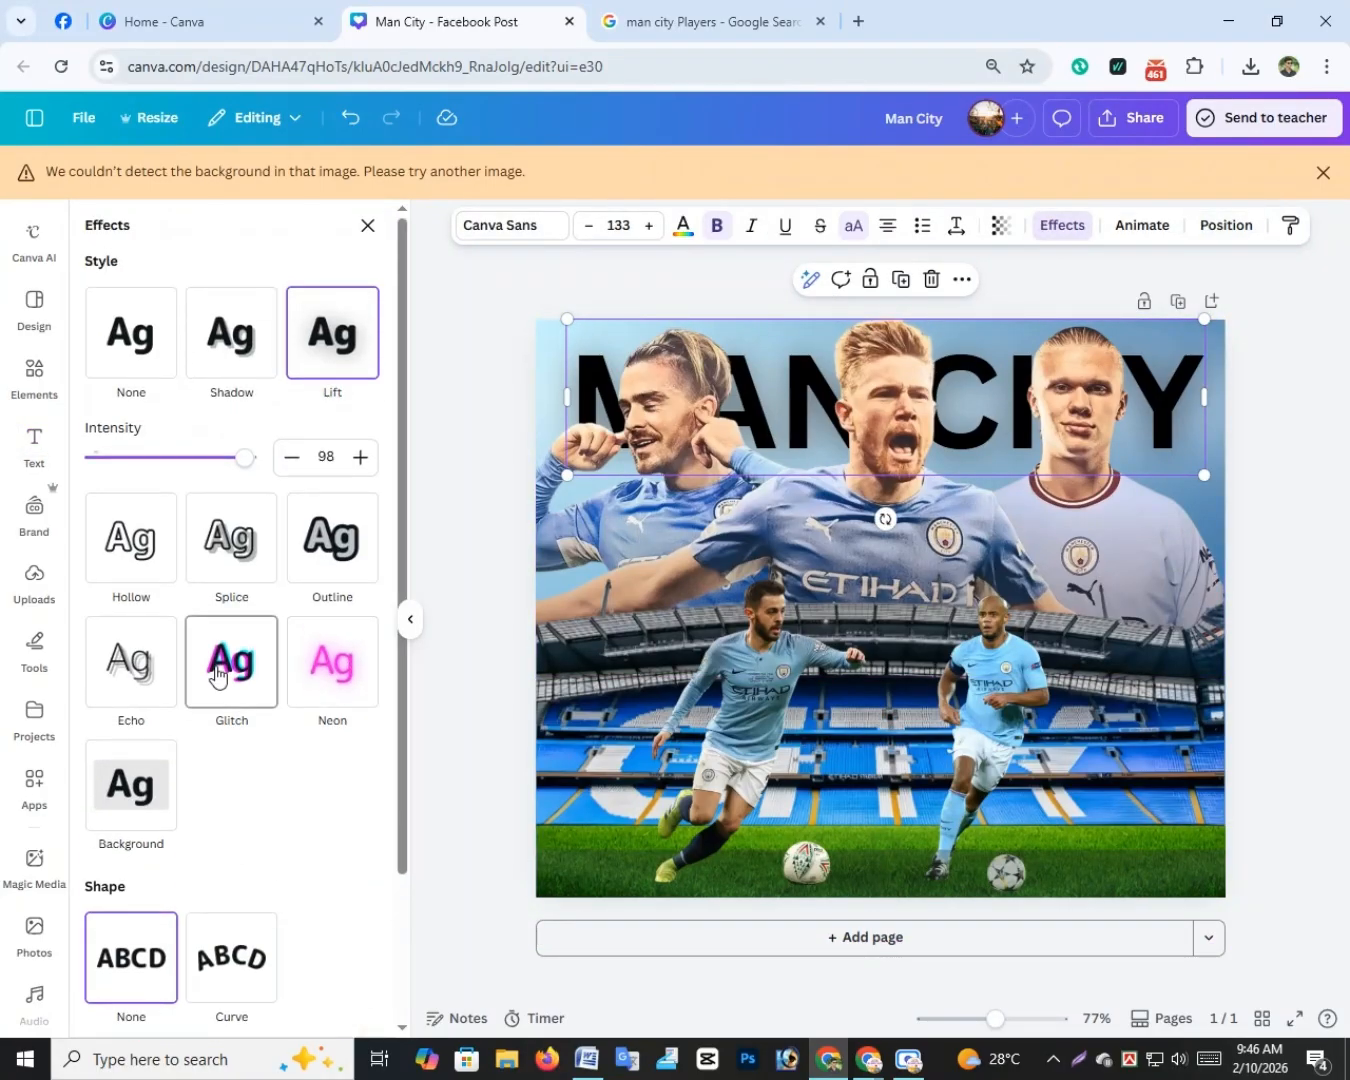
{"action": "left_click", "coordinate": [534, 230]}
{"action": "scroll", "coordinate": [217, 604], "scroll_direction": "down", "scroll_amount": 1}
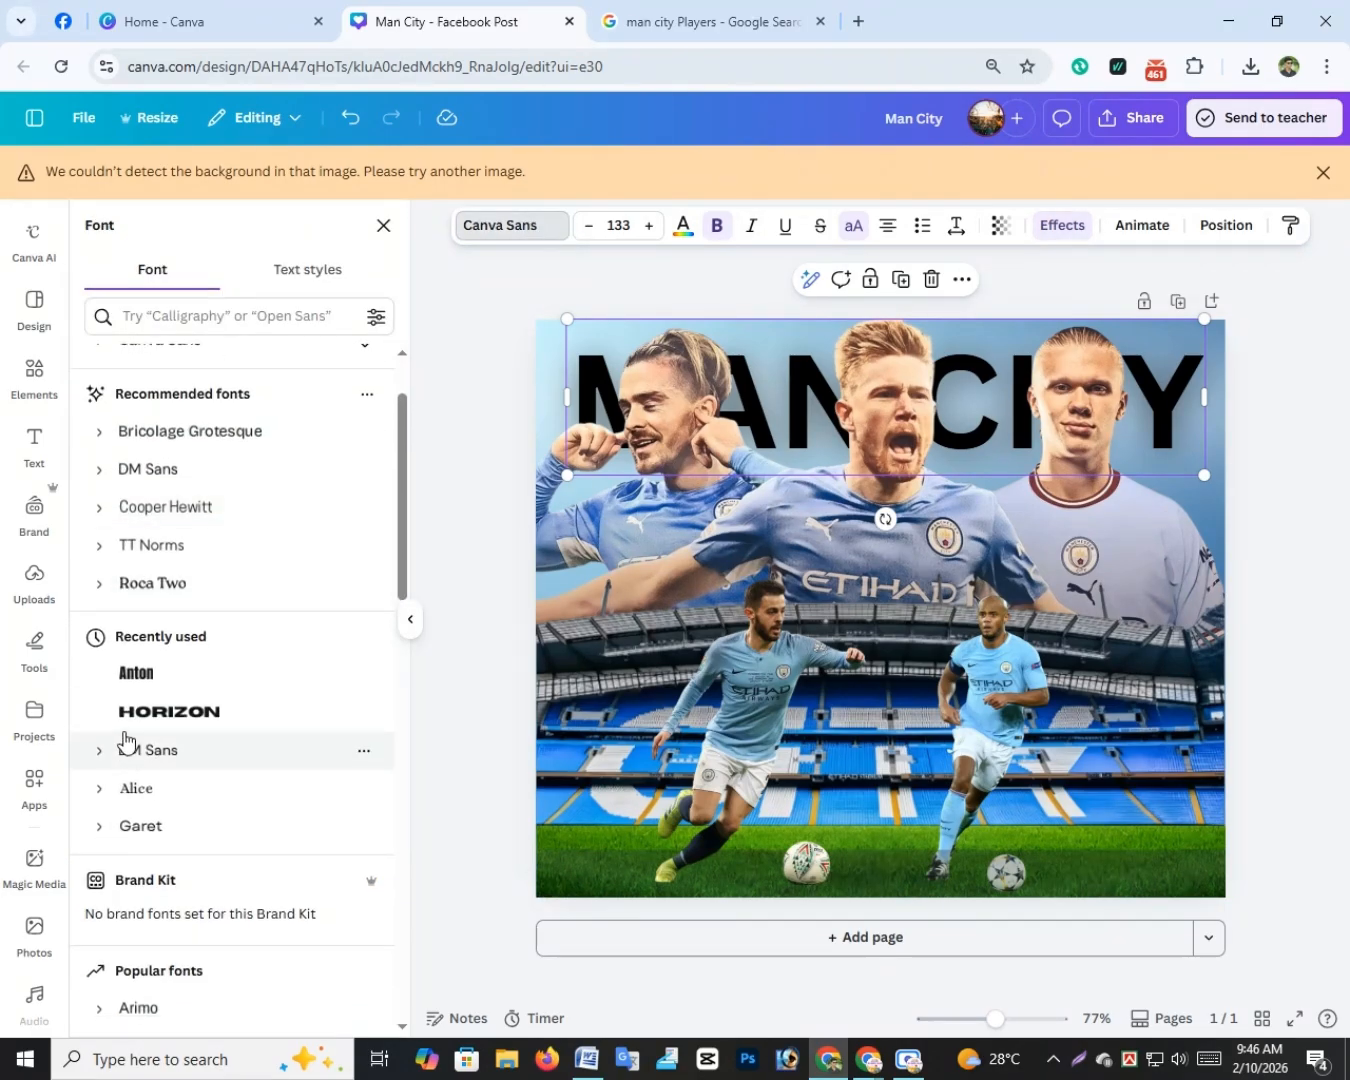
{"action": "left_click", "coordinate": [150, 678]}
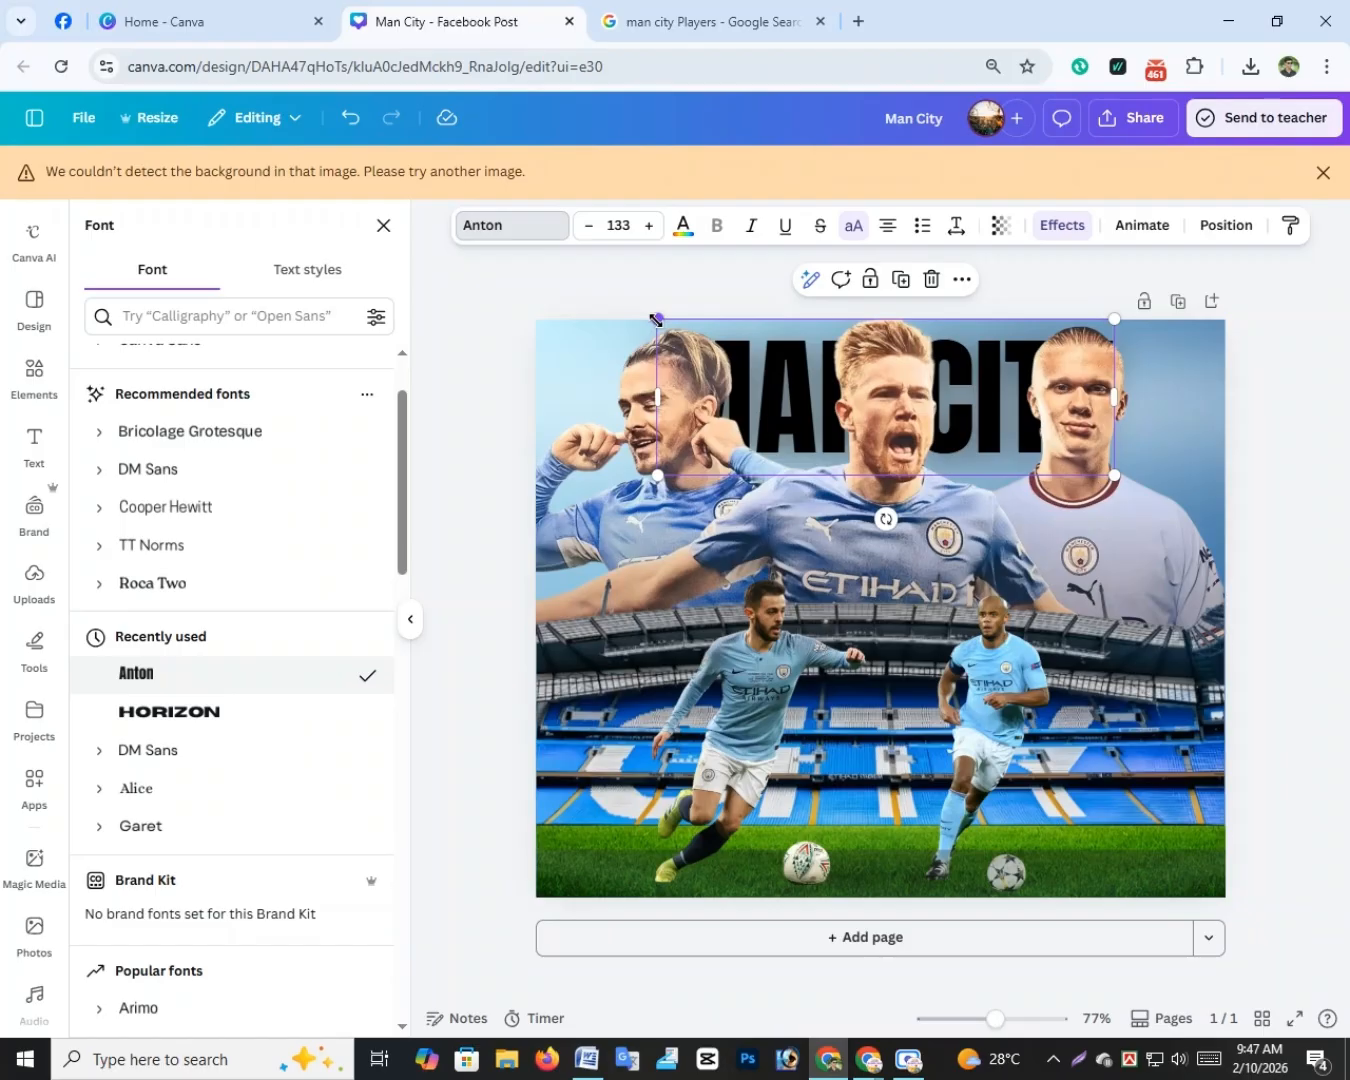
Step: Enlarge the MAN CITY text to font size 184 and center it across the page behind the three players
{"action": "left_click_drag", "start_coordinate": [657, 318], "coordinate": [561, 290]}
{"action": "left_click_drag", "start_coordinate": [810, 376], "coordinate": [841, 401]}
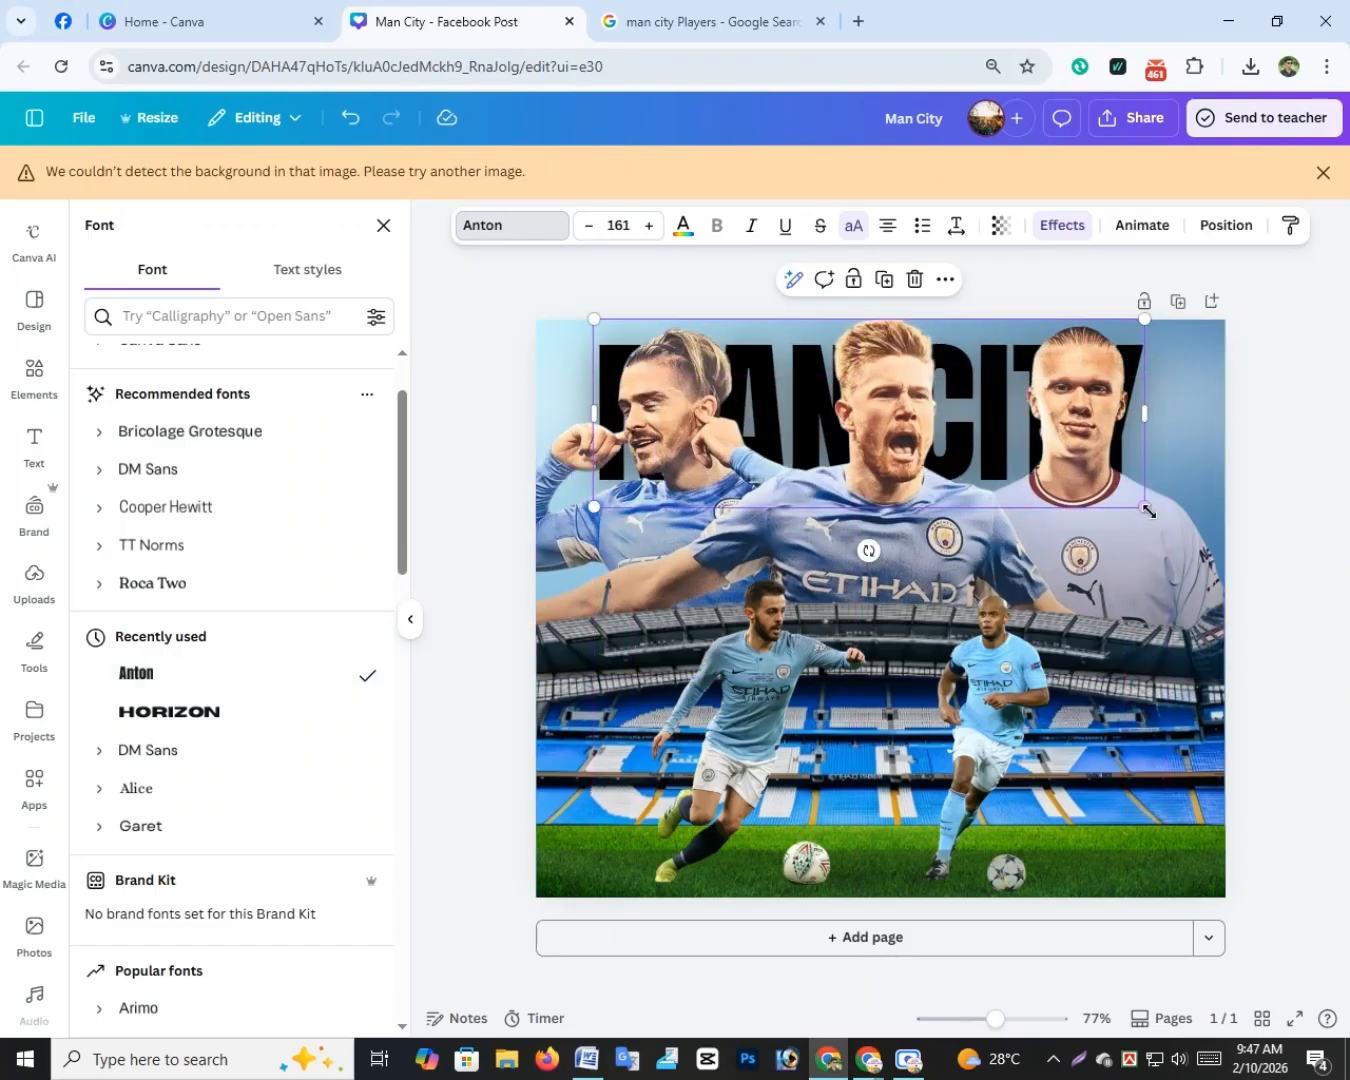
{"action": "mouse_move", "coordinate": [1147, 510]}
{"action": "left_mouse_down"}
{"action": "mouse_move", "coordinate": [1199, 491]}
{"action": "mouse_move", "coordinate": [1160, 511]}
{"action": "left_mouse_up"}
{"action": "left_click_drag", "start_coordinate": [1164, 446], "coordinate": [1138, 429]}
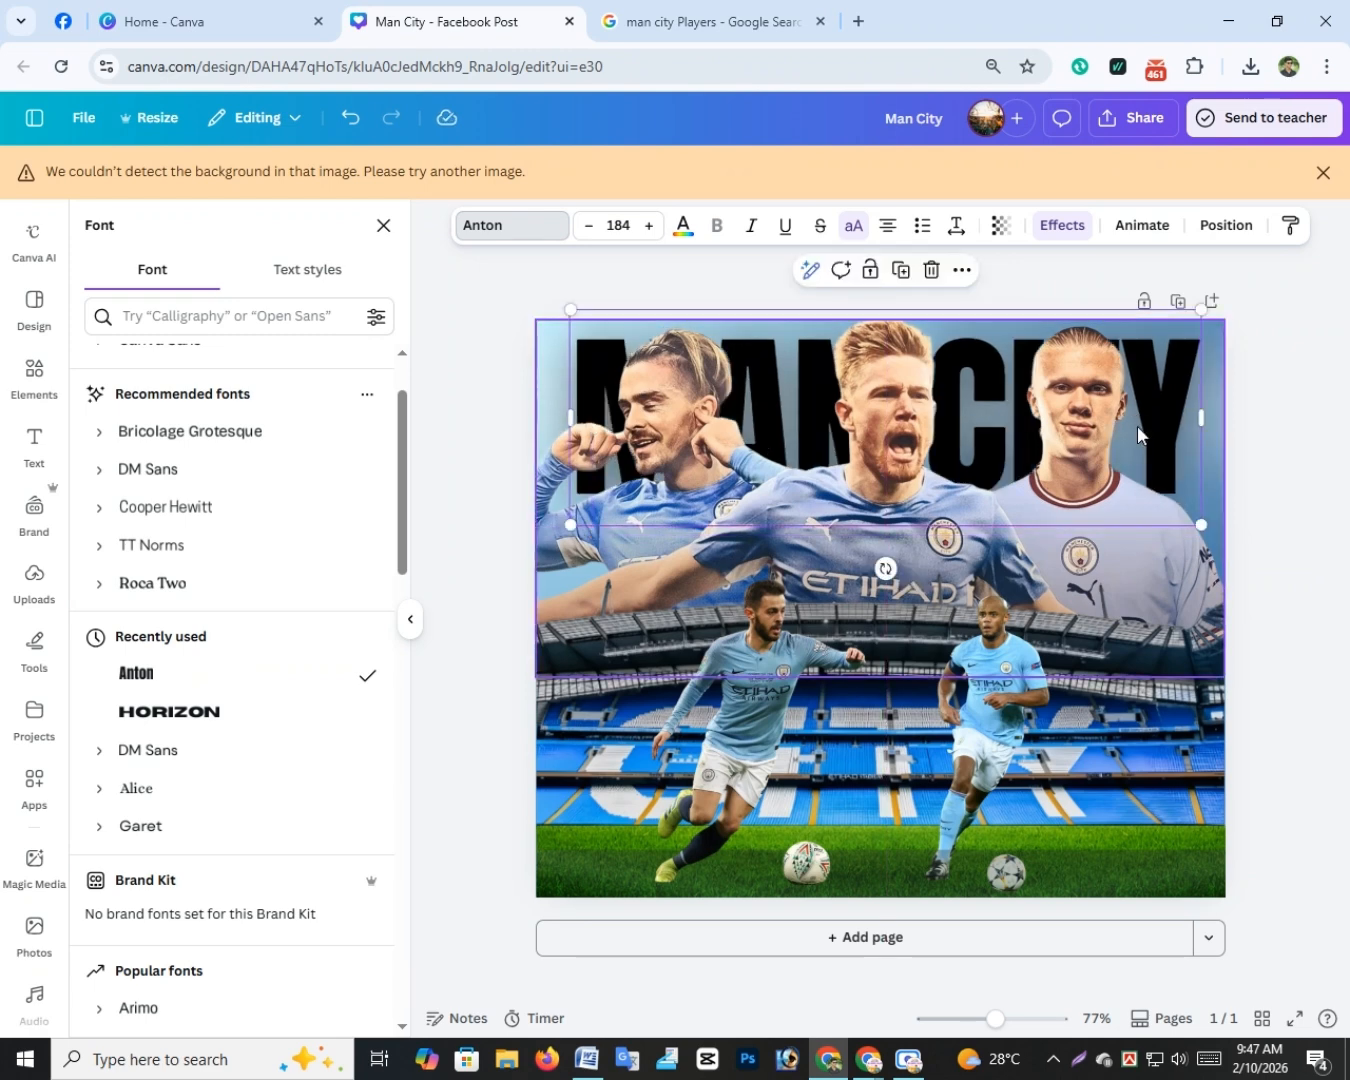
{"action": "left_click", "coordinate": [1333, 433]}
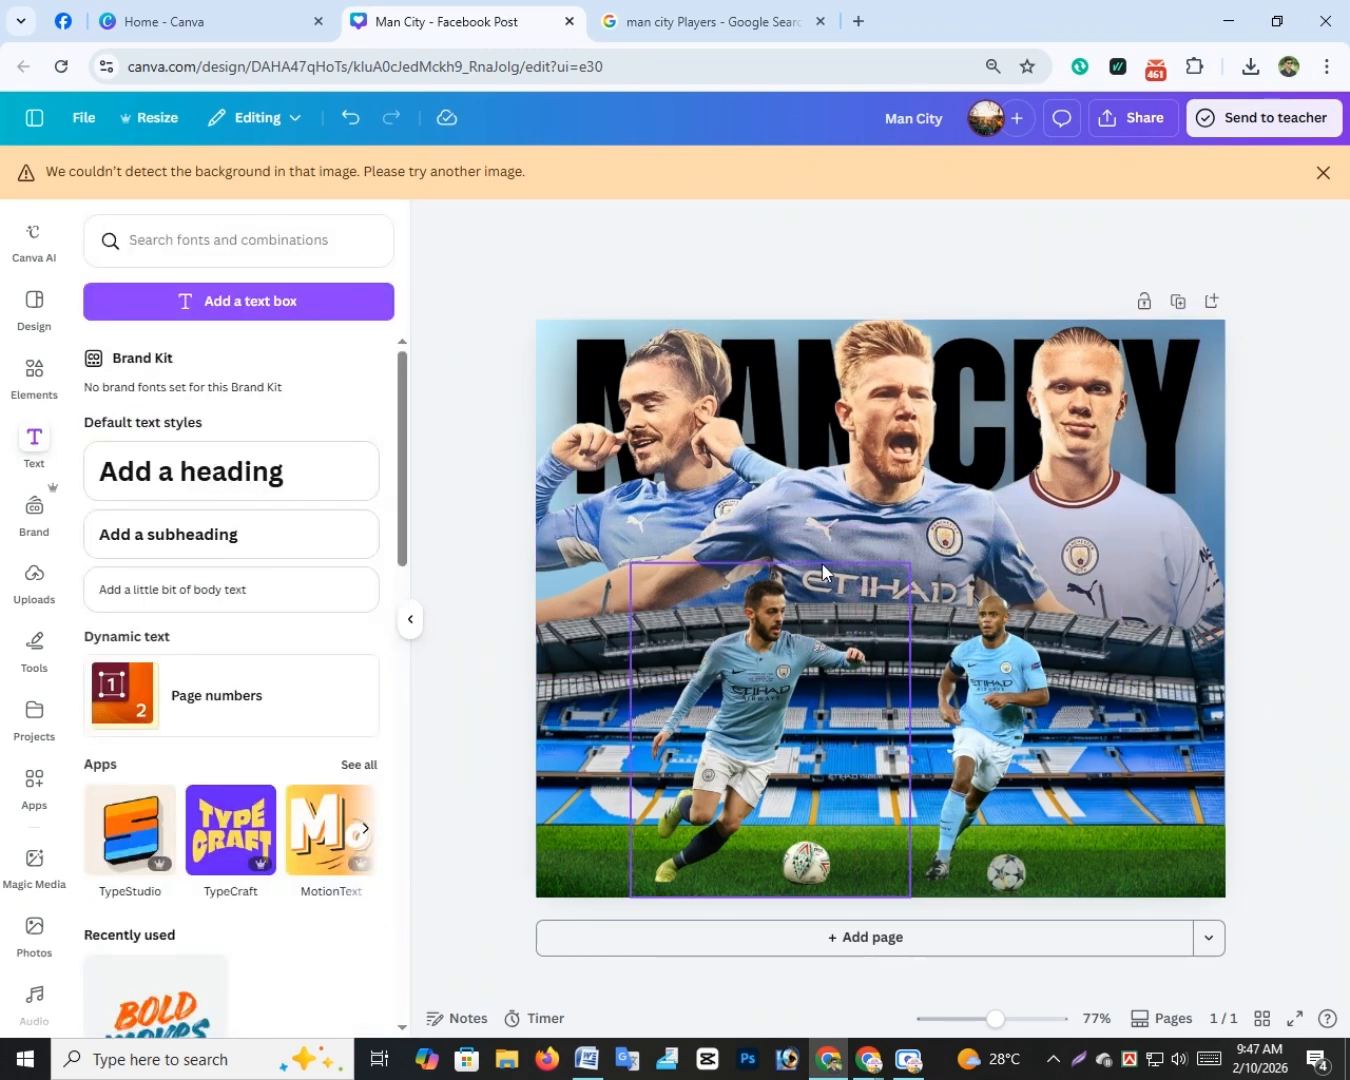
Step: Lower the three-player cutout slightly and move the MAN CITY text up against the page's upper edge
{"action": "mouse_move", "coordinate": [663, 454]}
{"action": "left_mouse_down"}
{"action": "mouse_move", "coordinate": [649, 499]}
{"action": "mouse_move", "coordinate": [656, 473]}
{"action": "left_mouse_up"}
{"action": "left_click", "coordinate": [1317, 386]}
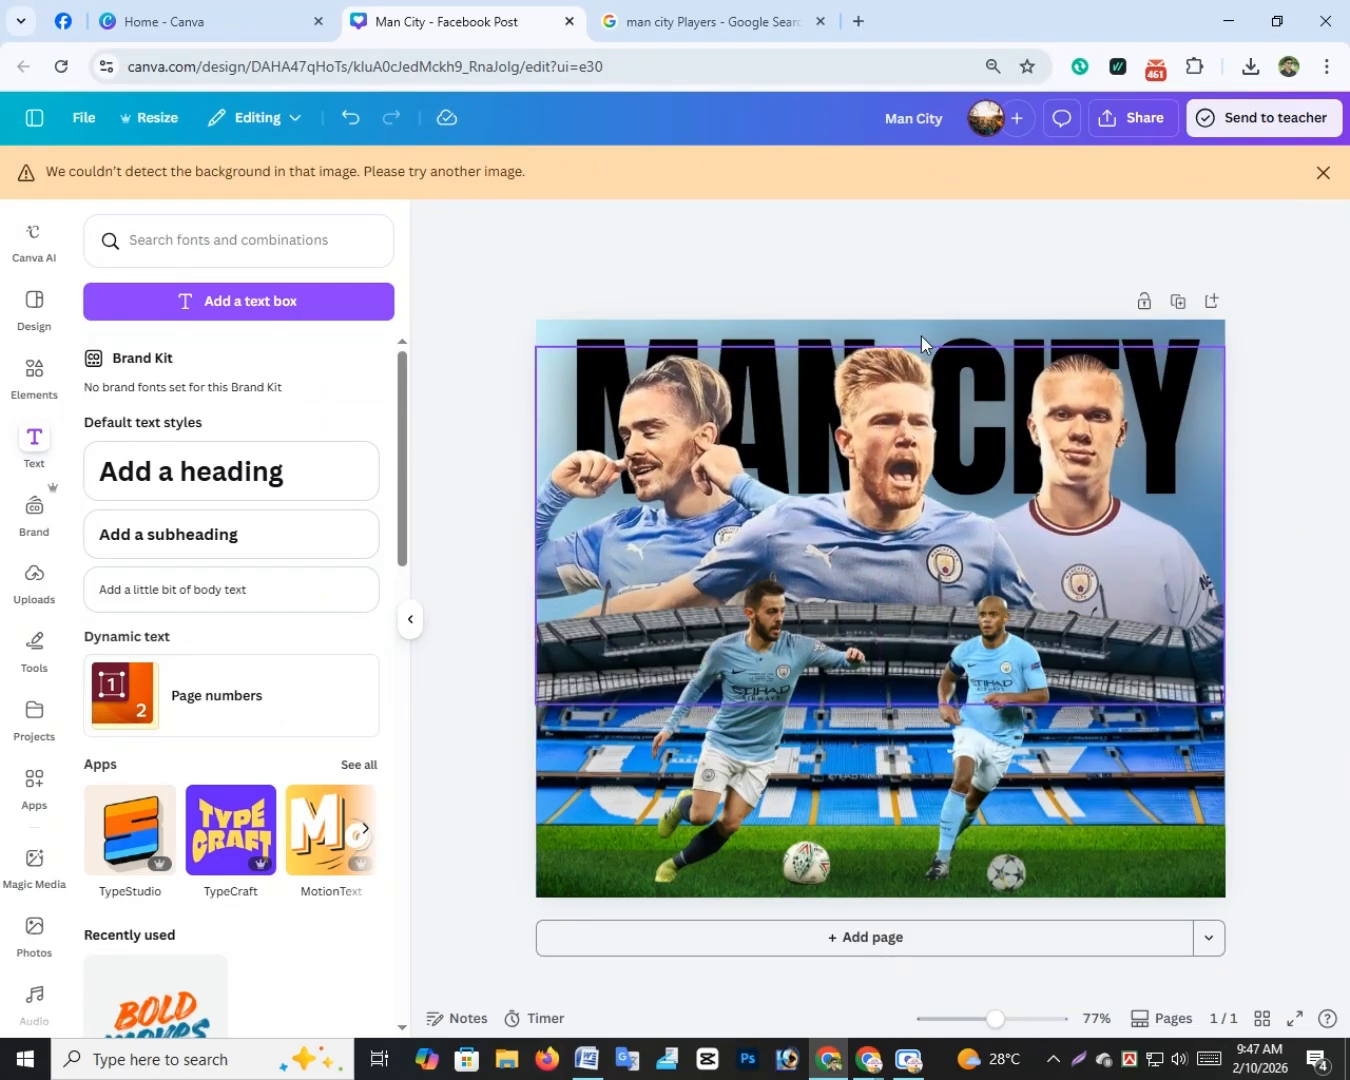
{"action": "left_click_drag", "start_coordinate": [921, 341], "coordinate": [925, 320]}
{"action": "left_click", "coordinate": [1291, 459]}
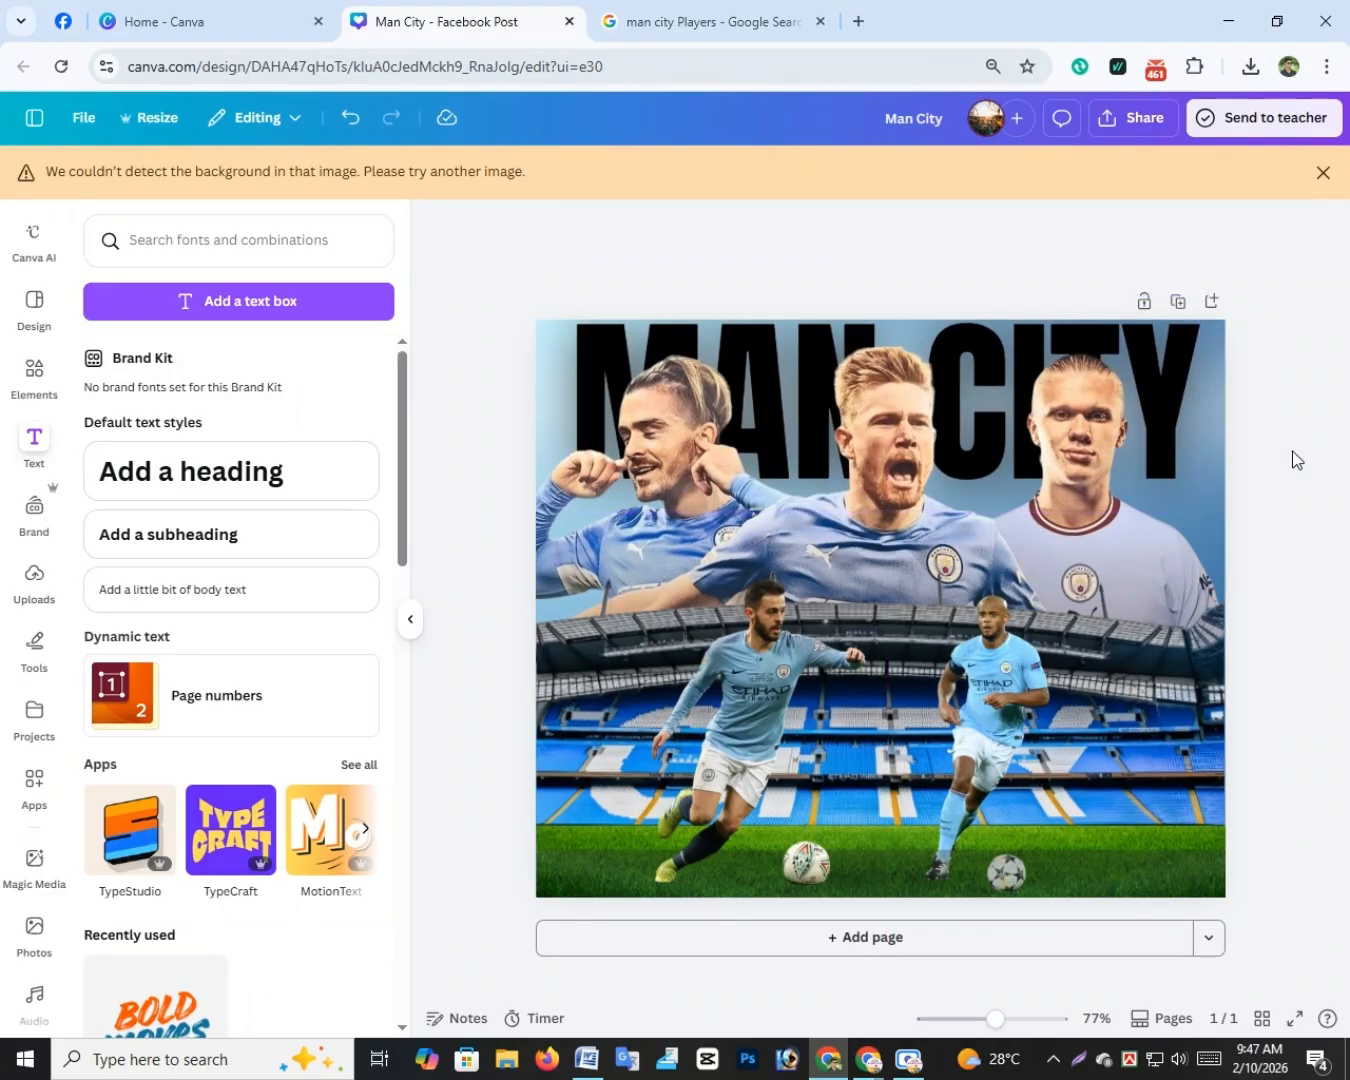
Step: Crop the empty strip off the upper side of the stadium image
{"action": "scroll", "coordinate": [990, 805], "scroll_direction": "down", "scroll_amount": 1}
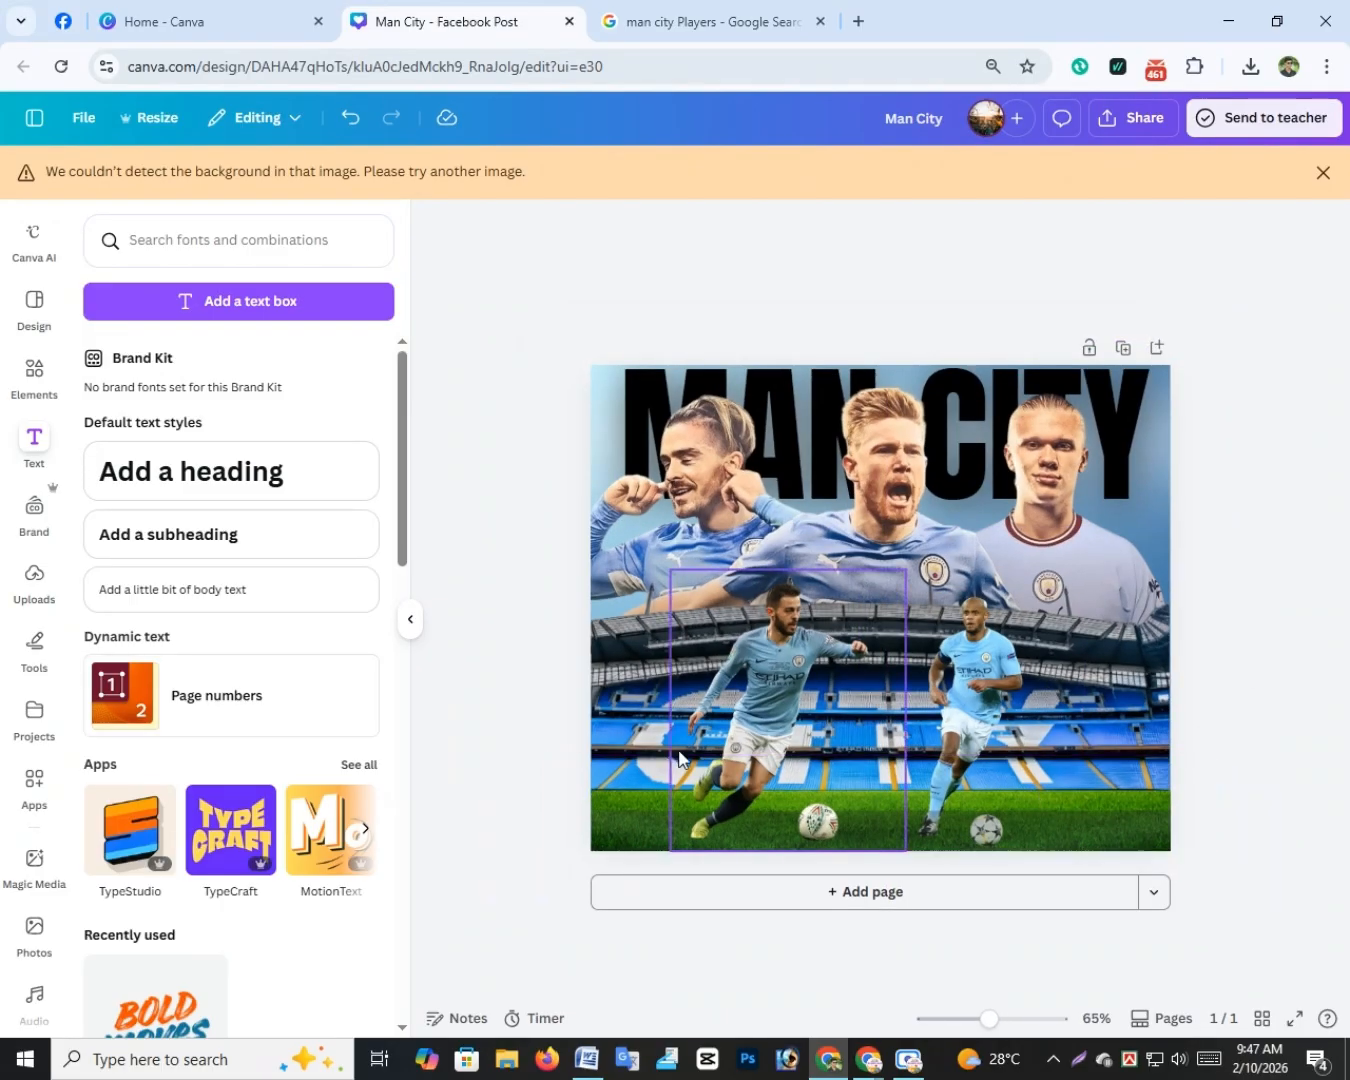
{"action": "left_click", "coordinate": [642, 615]}
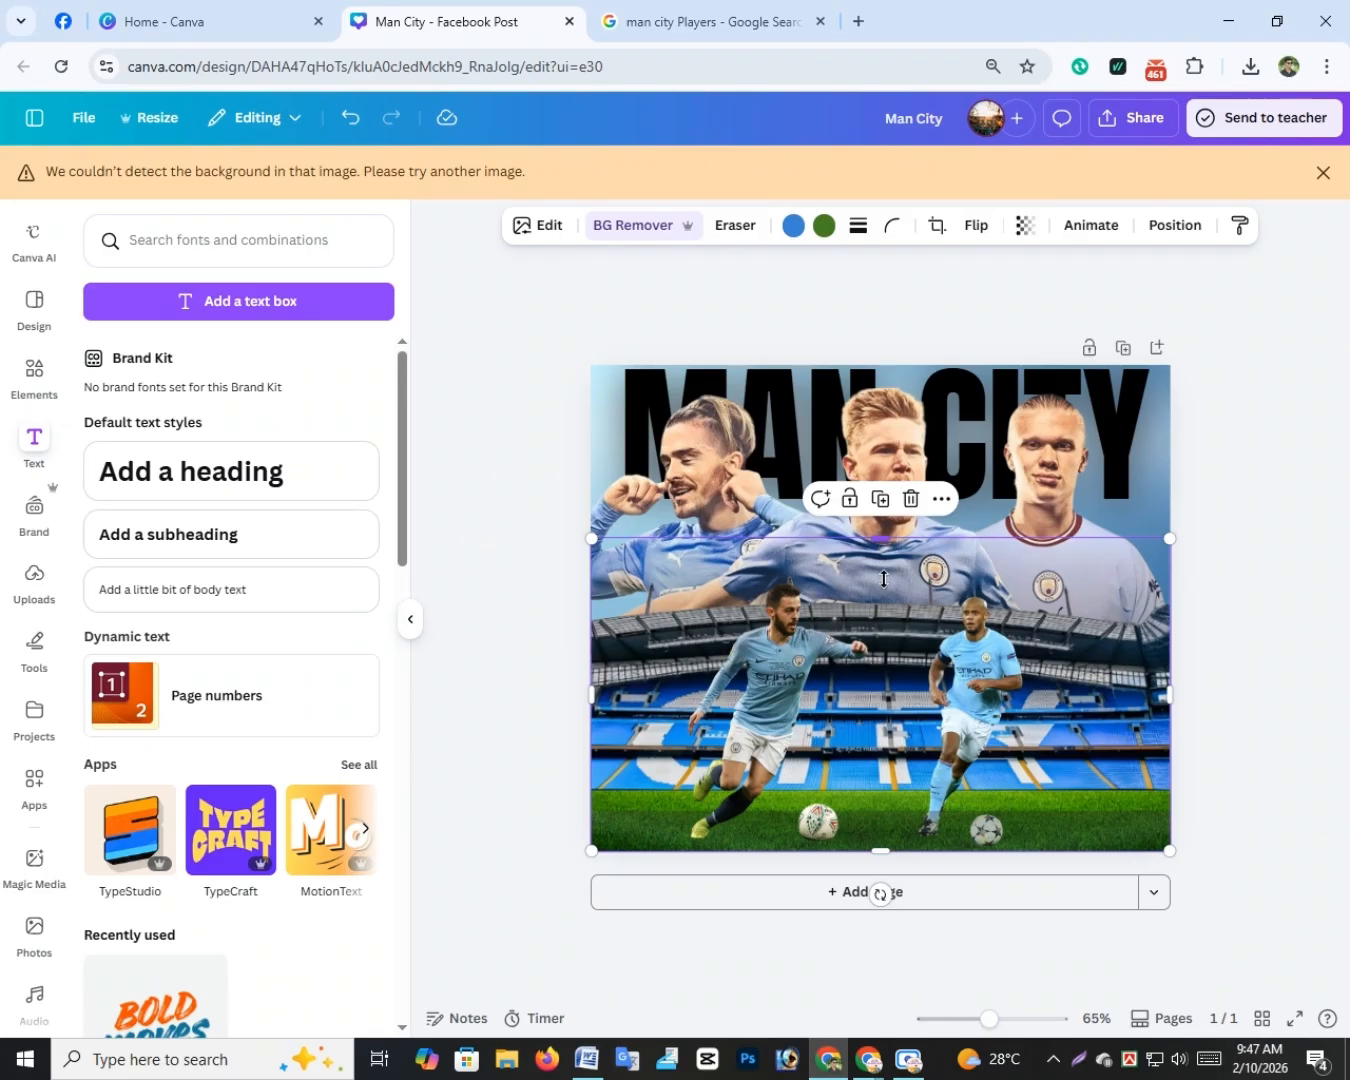
{"action": "left_click_drag", "start_coordinate": [882, 540], "coordinate": [885, 579]}
{"action": "left_click", "coordinate": [1240, 414]}
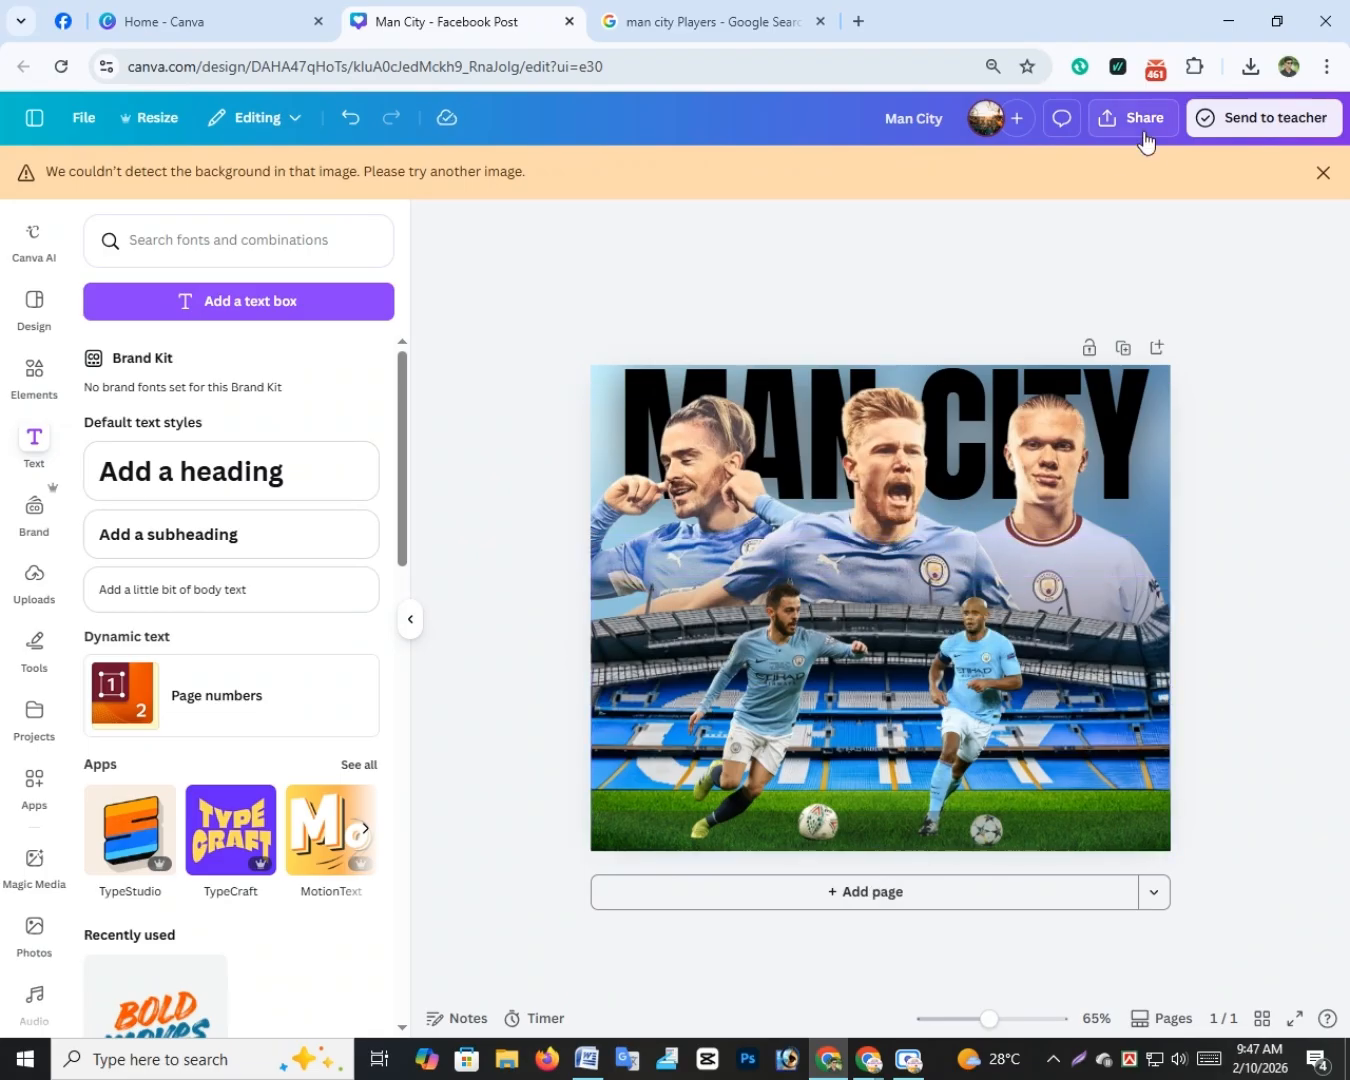
Step: Download the finished design as a PNG and open the browser's recent download history
{"action": "left_click", "coordinate": [1140, 121]}
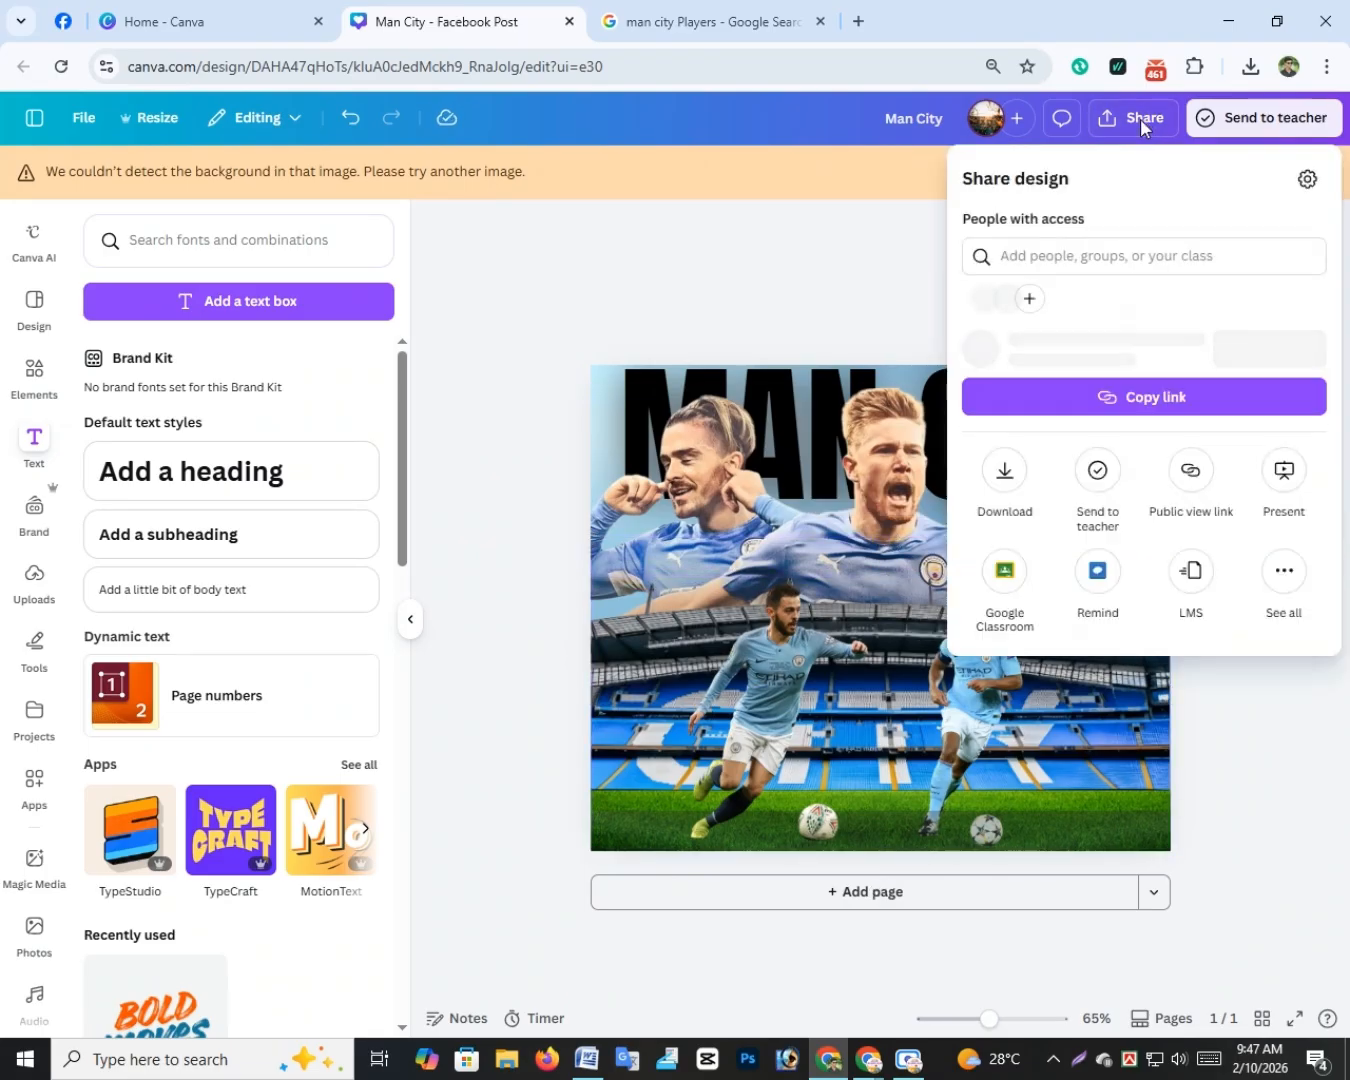
{"action": "left_click", "coordinate": [1004, 549]}
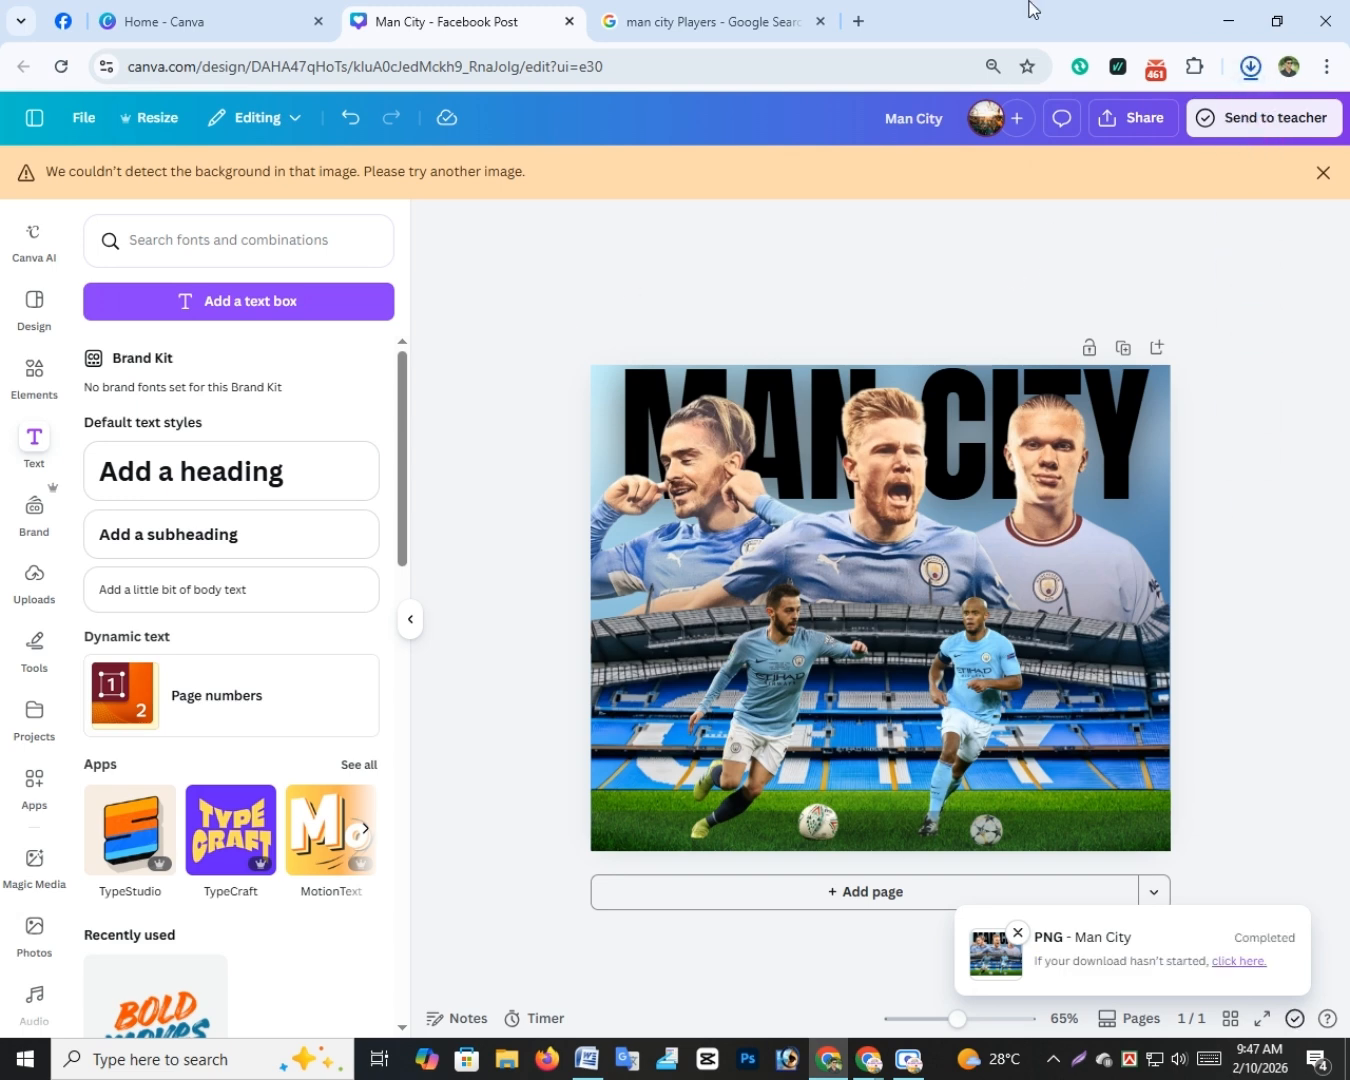
{"action": "left_click", "coordinate": [1122, 118]}
{"action": "key", "text": "Escape"}
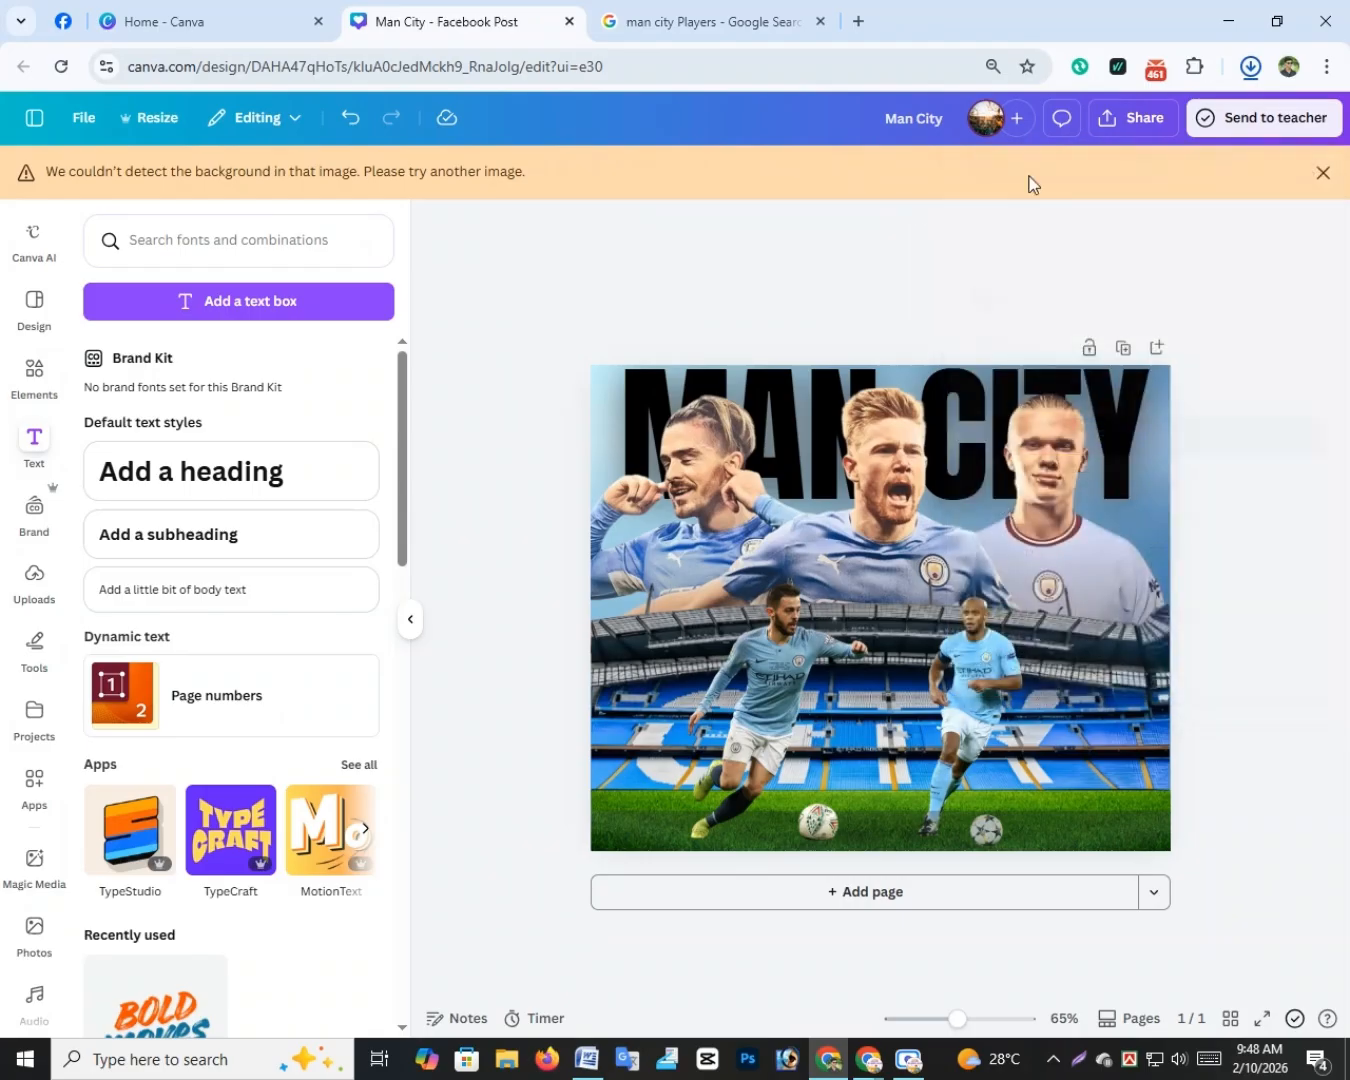
{"action": "left_click", "coordinate": [1250, 67]}
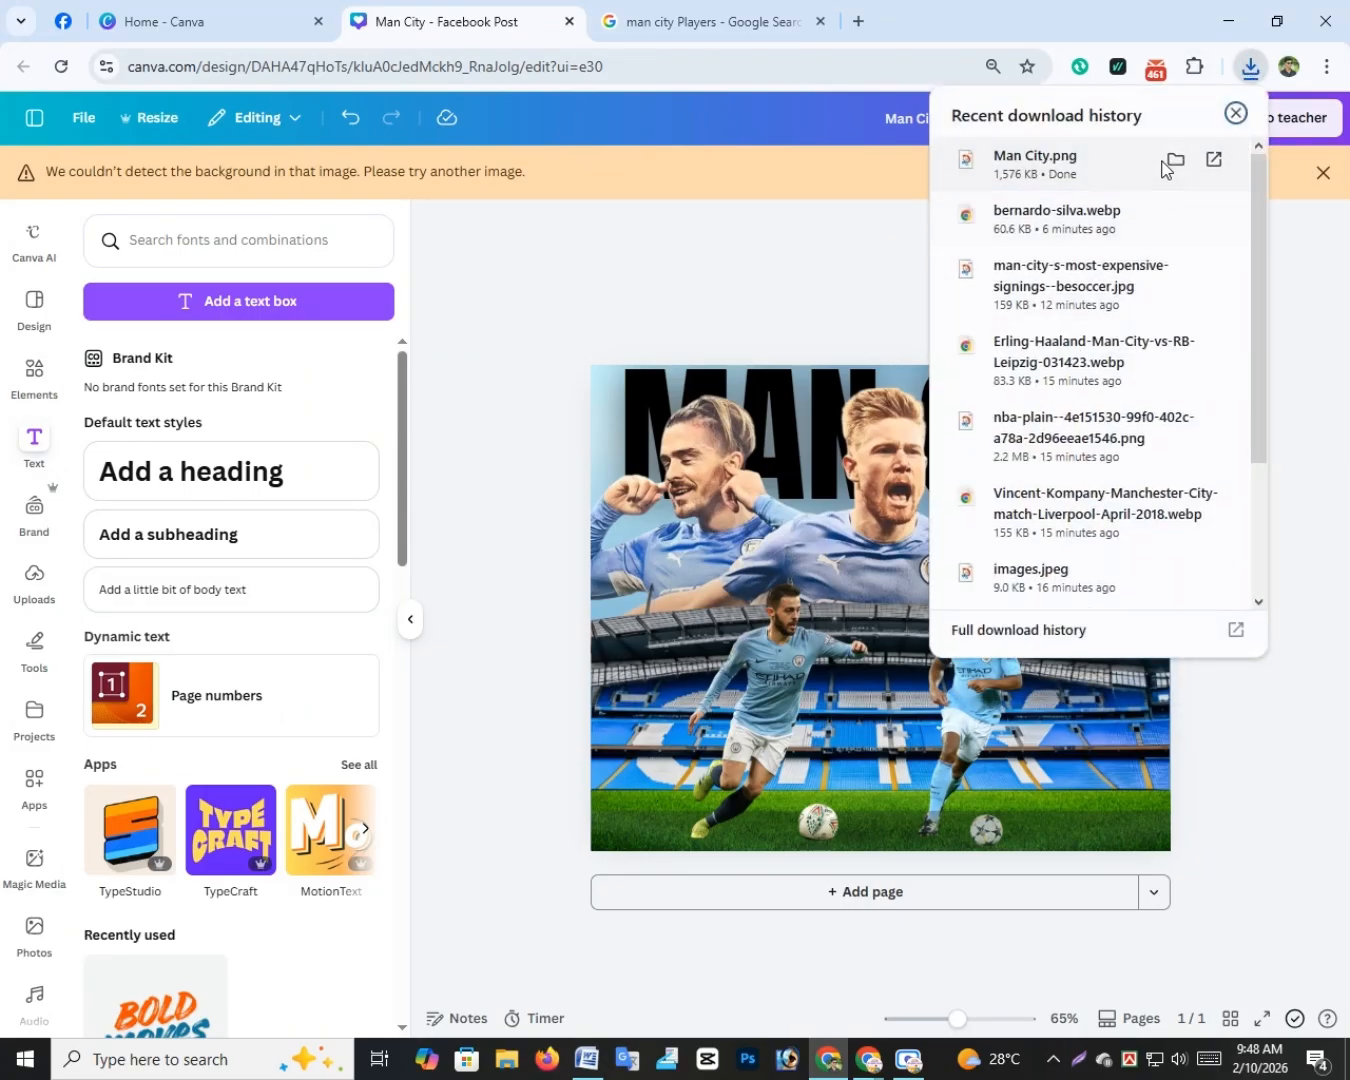